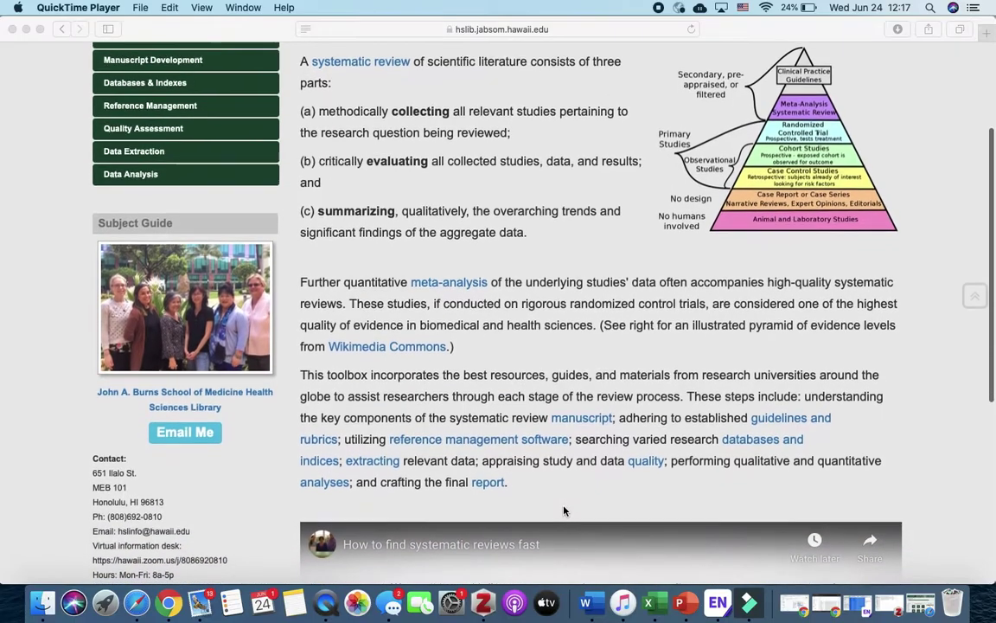
- Skim the systematic review Overview page, then go to the Guidelines & Rubrics section
scroll(564, 510, "down", 5)
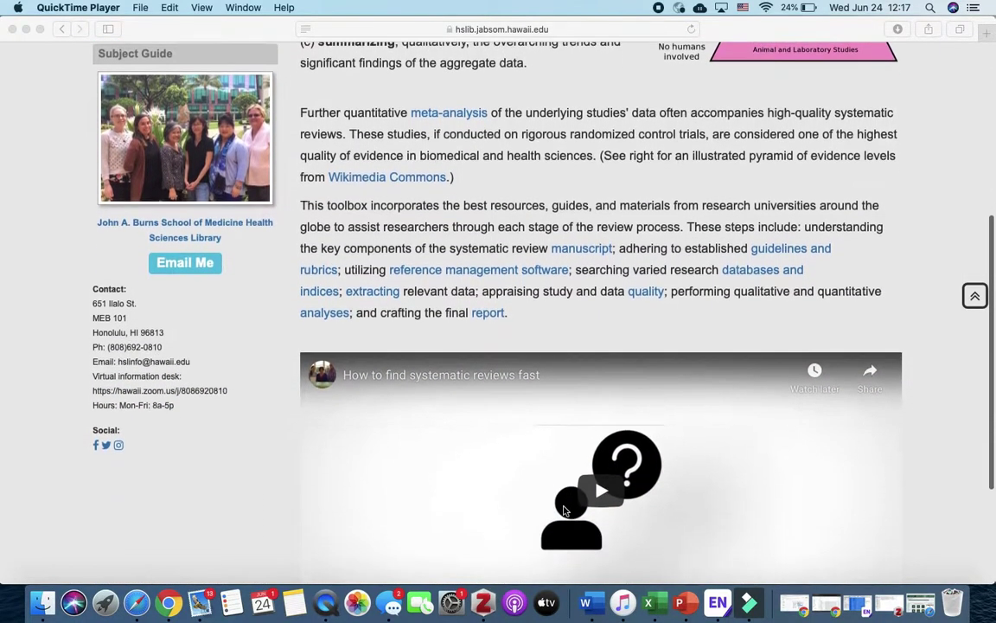
scroll(563, 510, "down", 3)
scroll(564, 510, "up", 3)
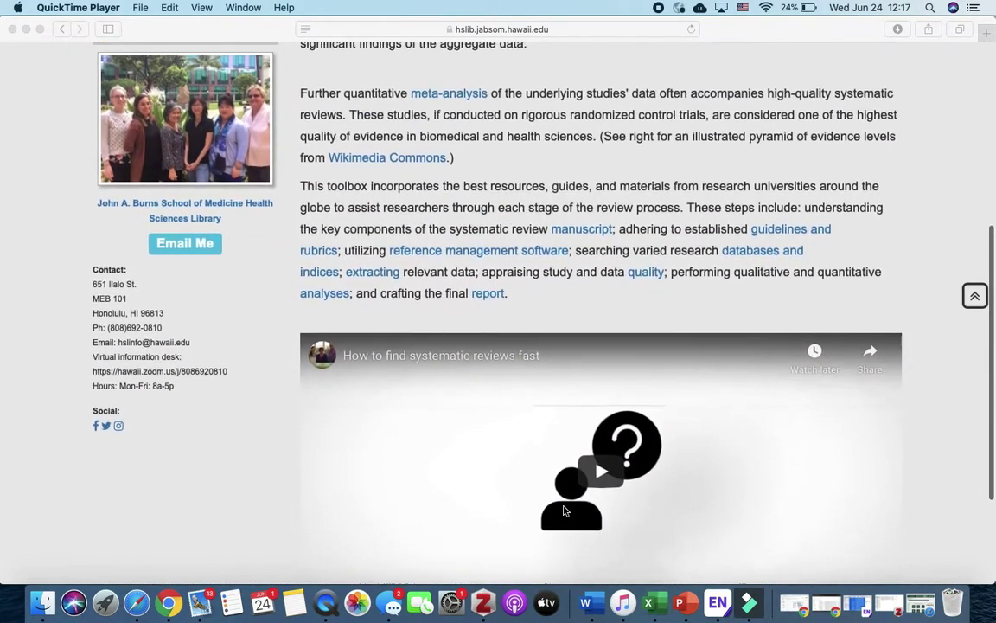
scroll(564, 510, "up", 10)
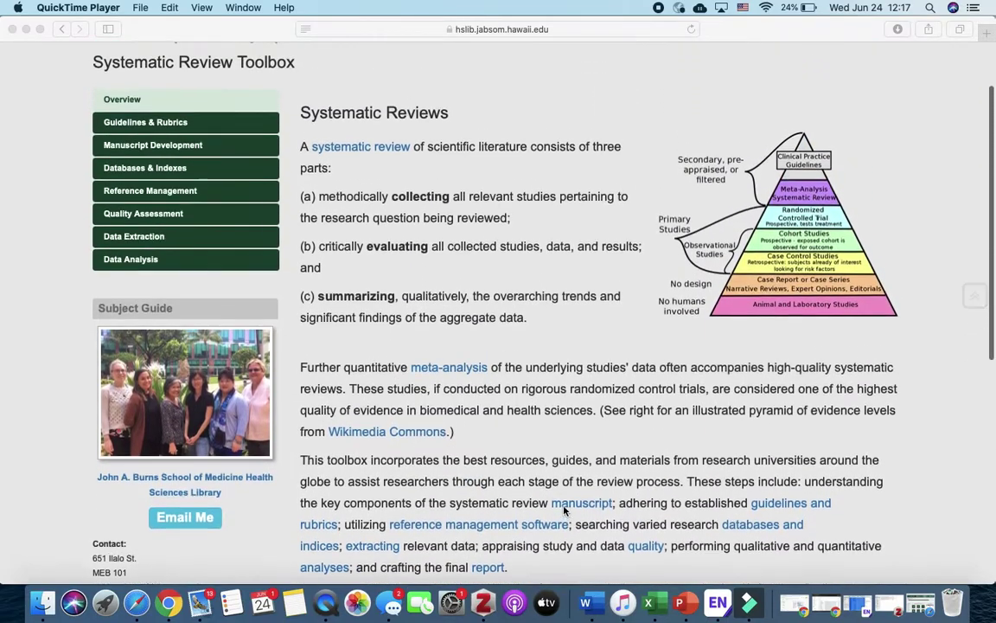
scroll(563, 510, "up", 1)
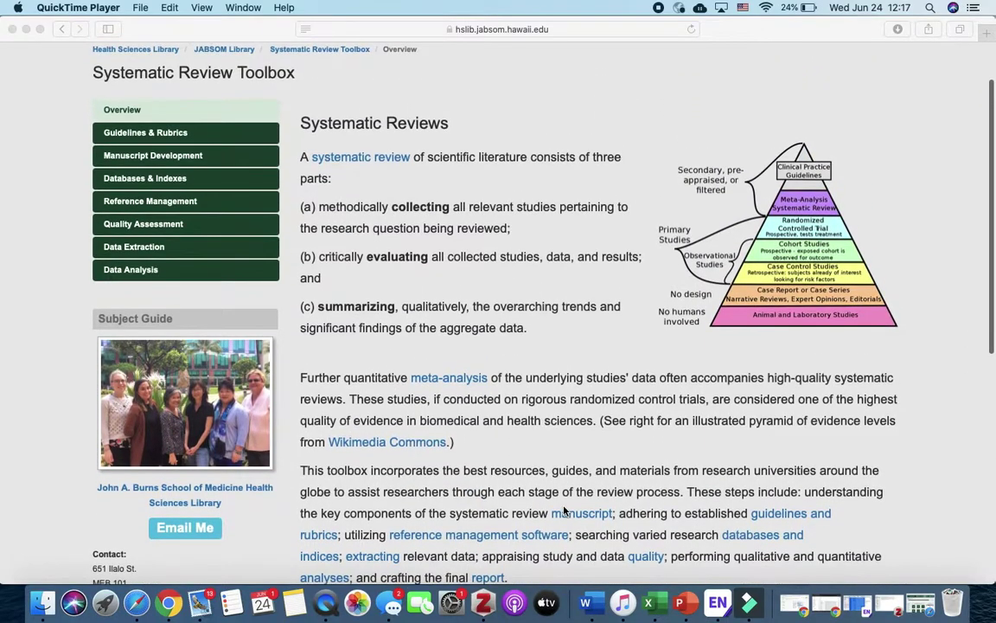
left_click(170, 131)
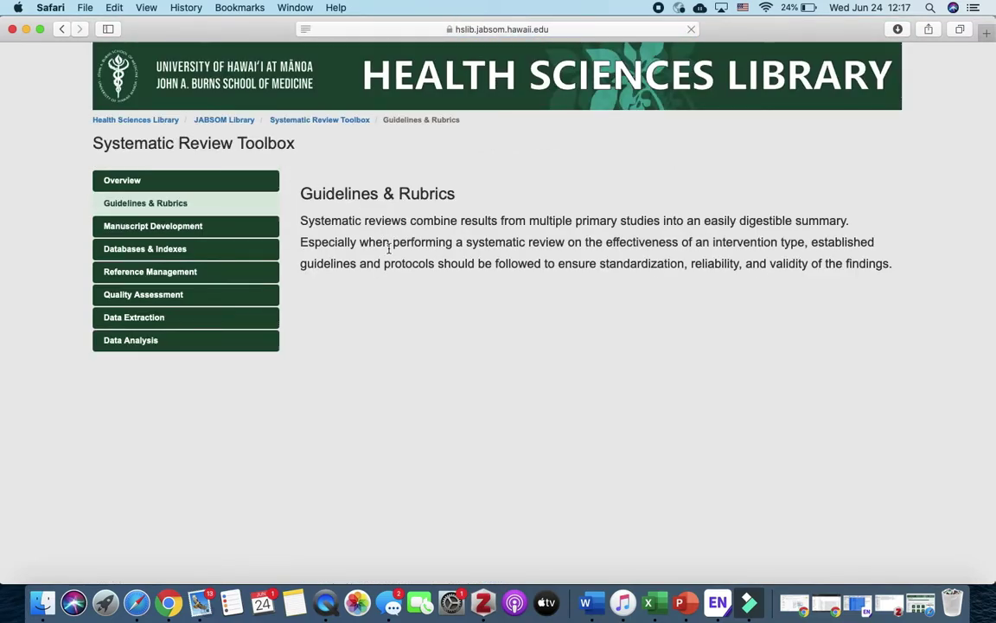
- Scroll down through the Guidelines & Rubrics page
scroll(389, 251, "down", 5)
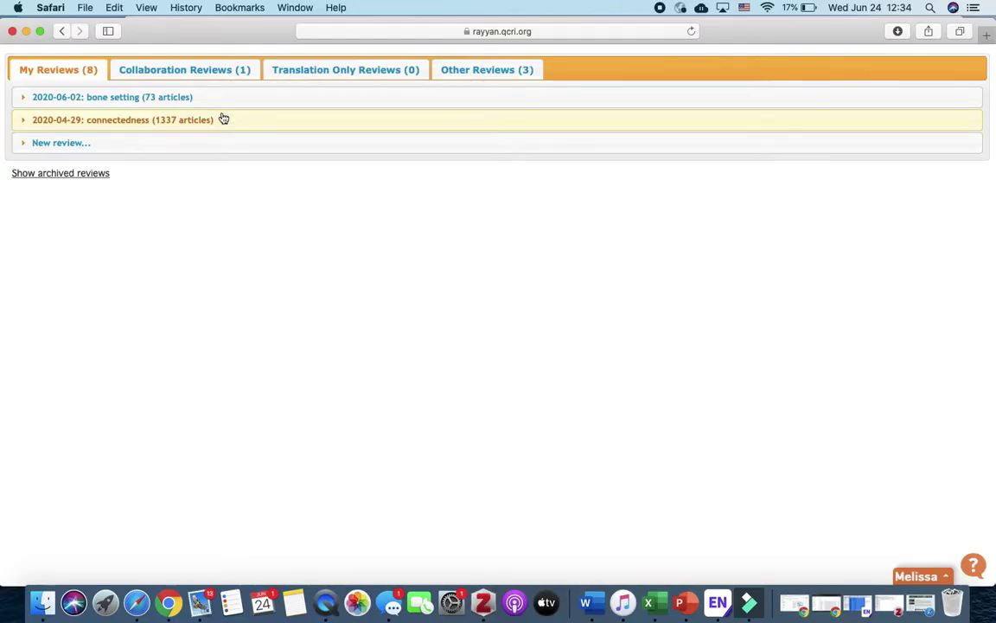
- Show the Aina and Nature Connectedness collaboration review filtered to its 200 included articles
left_click(186, 69)
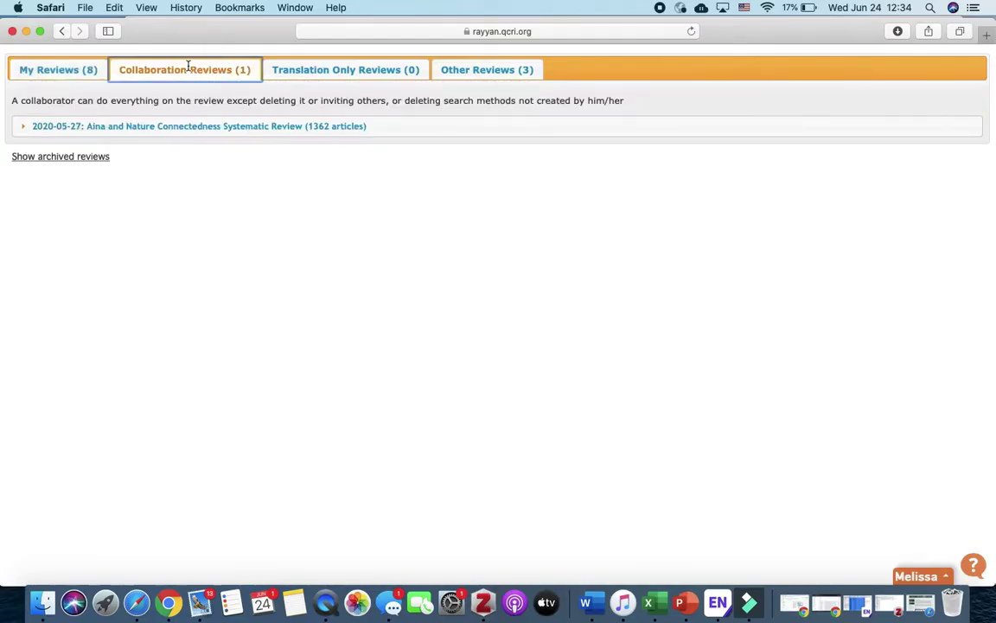
left_click(158, 128)
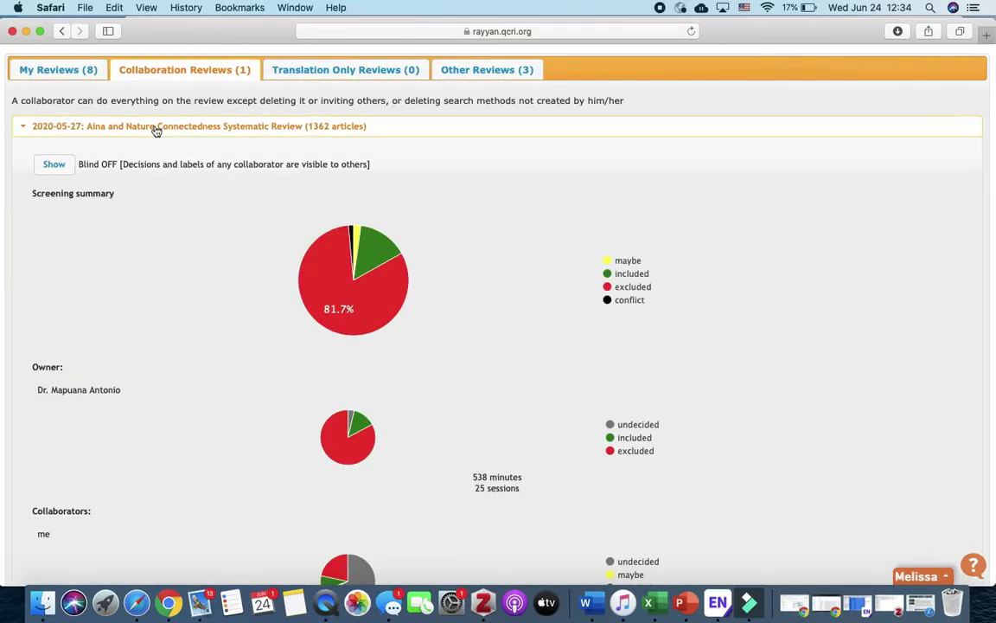
left_click(54, 164)
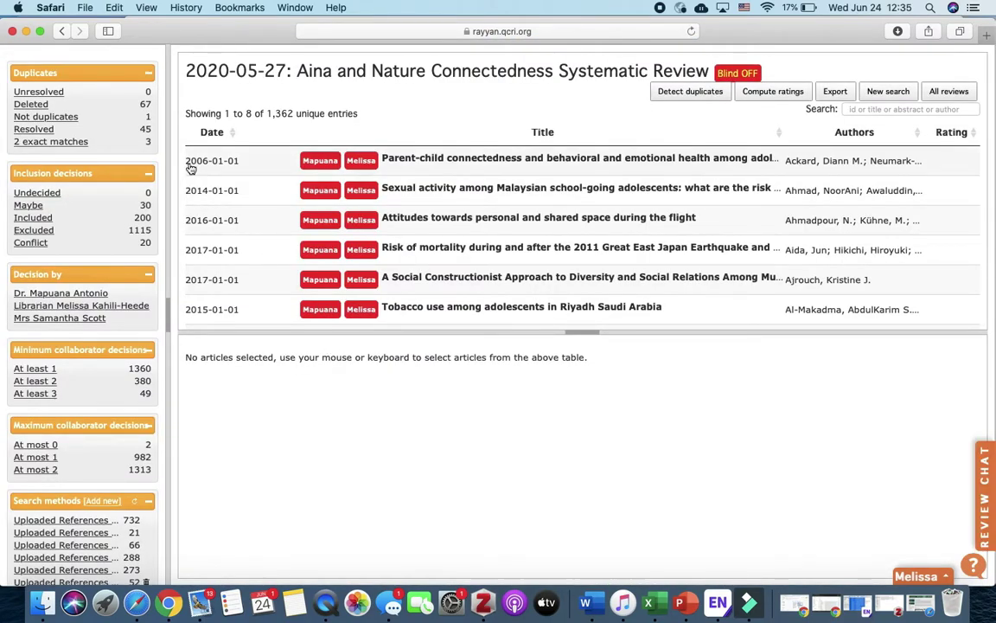
left_click(33, 220)
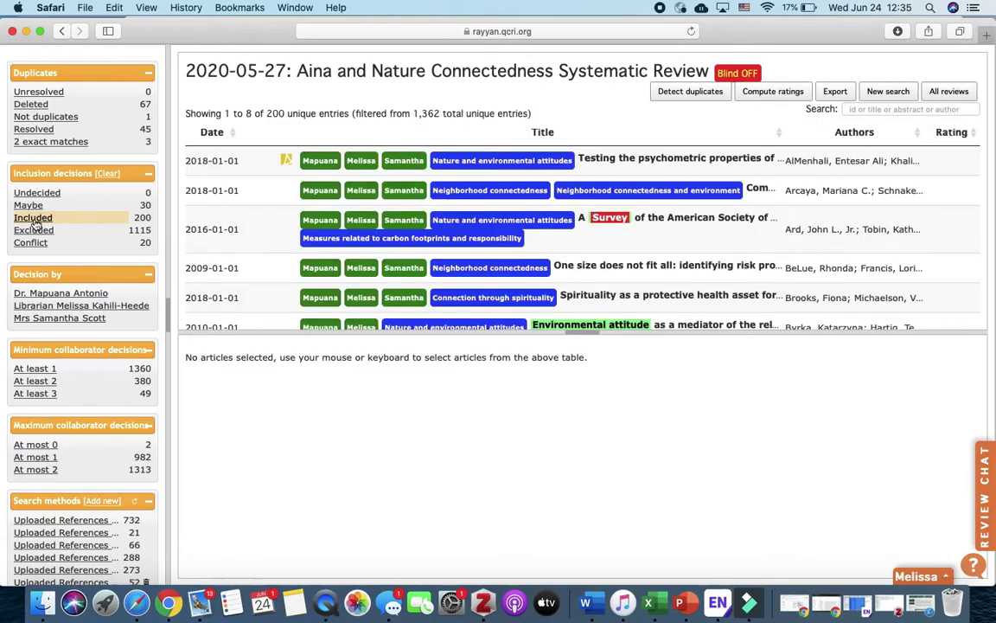
scroll(403, 140, "down", 1)
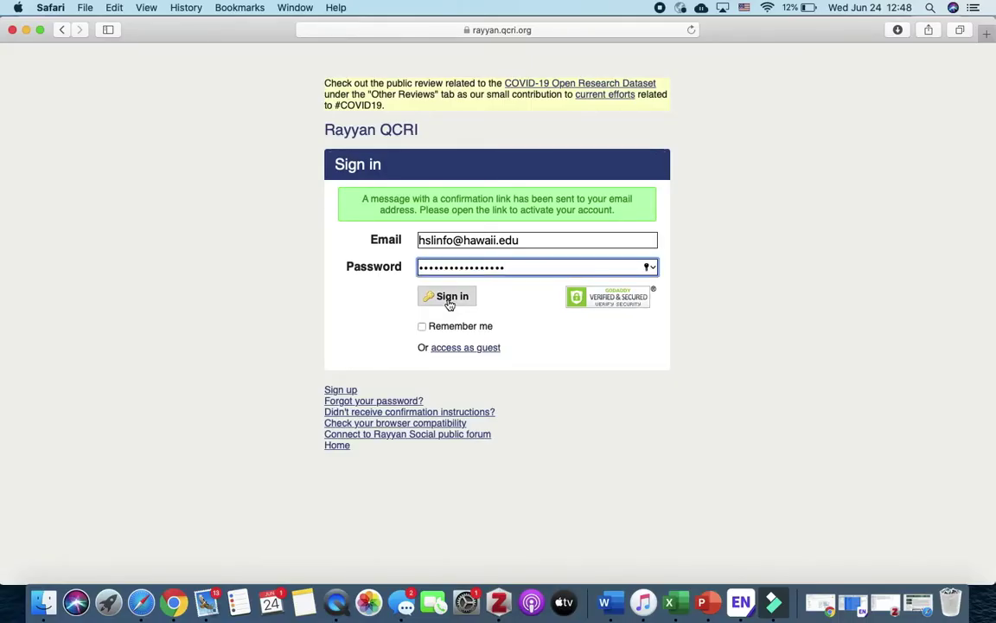
- Sign in and create a review titled 'library website usability', then return to the reviews list
left_click(450, 299)
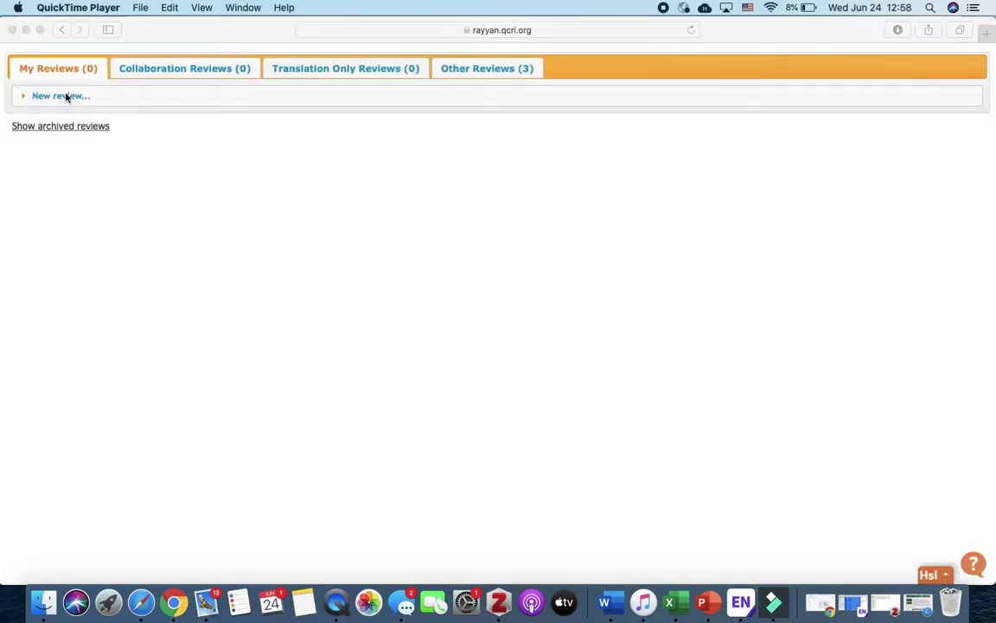
left_click(66, 97)
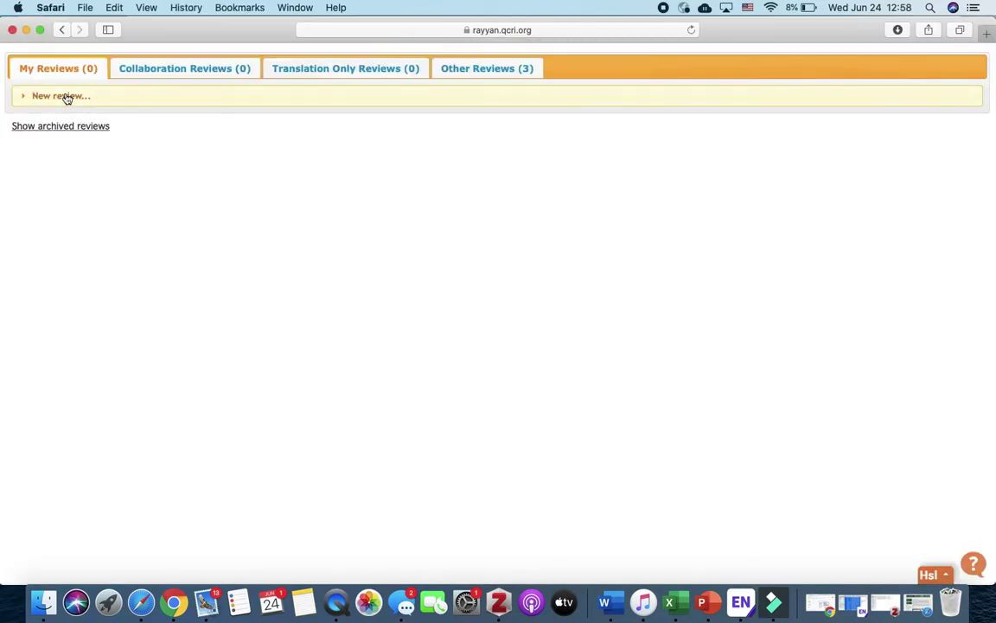
left_click(59, 99)
left_click(64, 132)
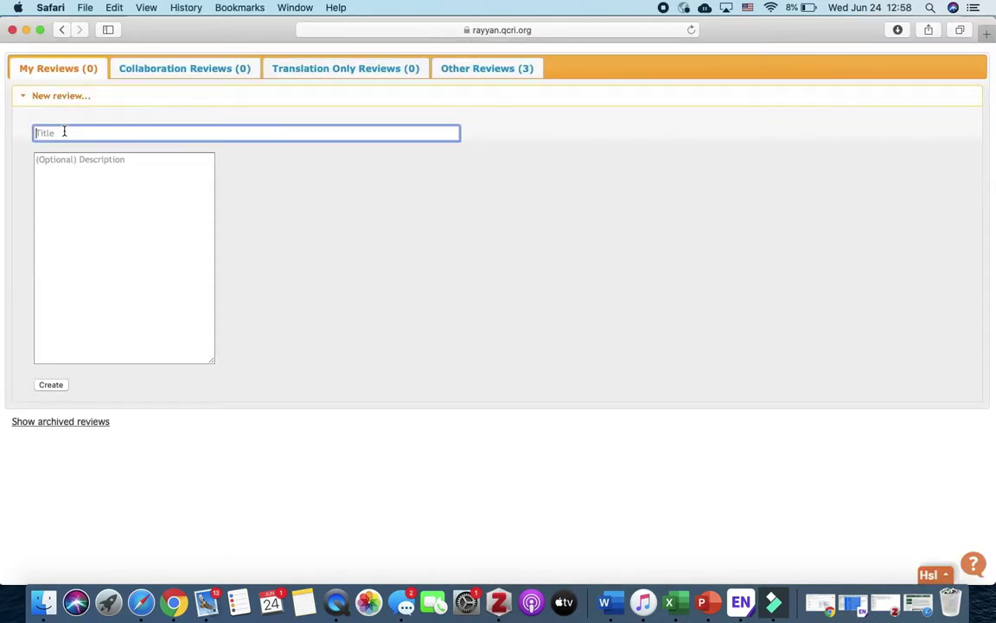
type("library website usability")
left_click(50, 385)
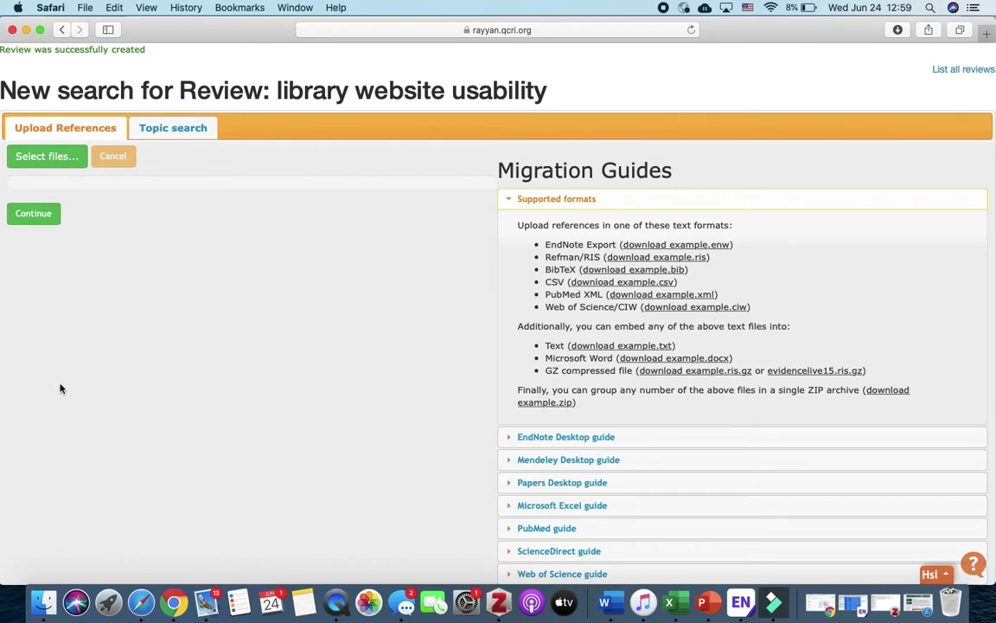
left_click(974, 73)
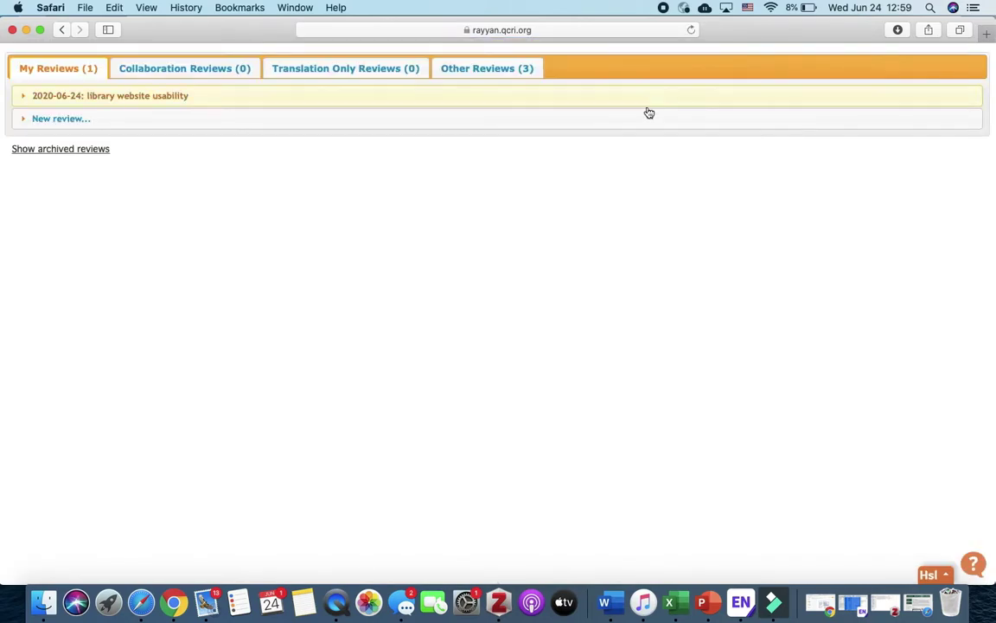
- Open the invite form for the library website usability review and enter the collaborator's e-mail
left_click(235, 102)
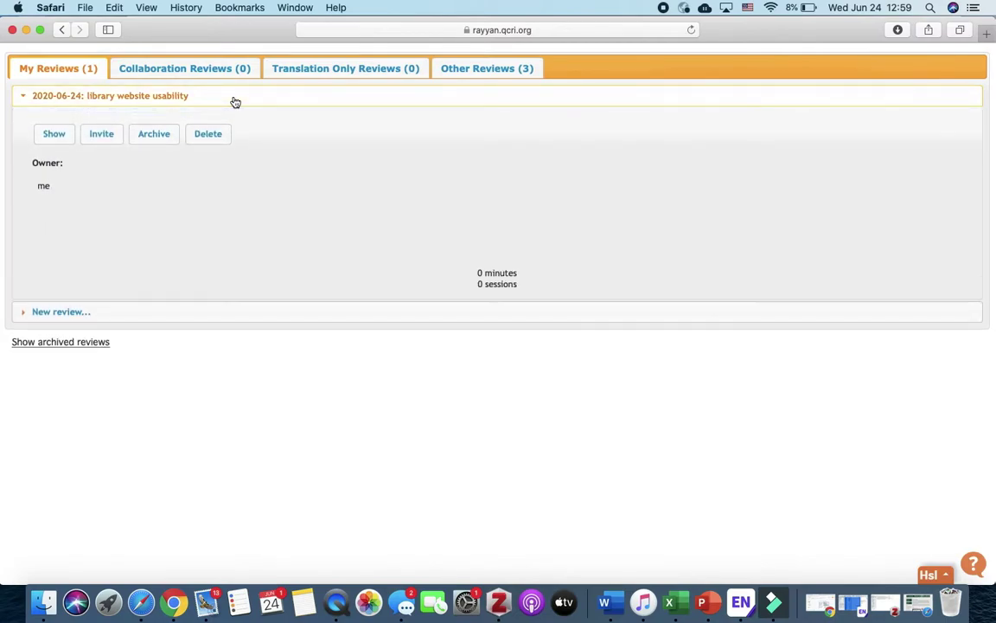
left_click(101, 134)
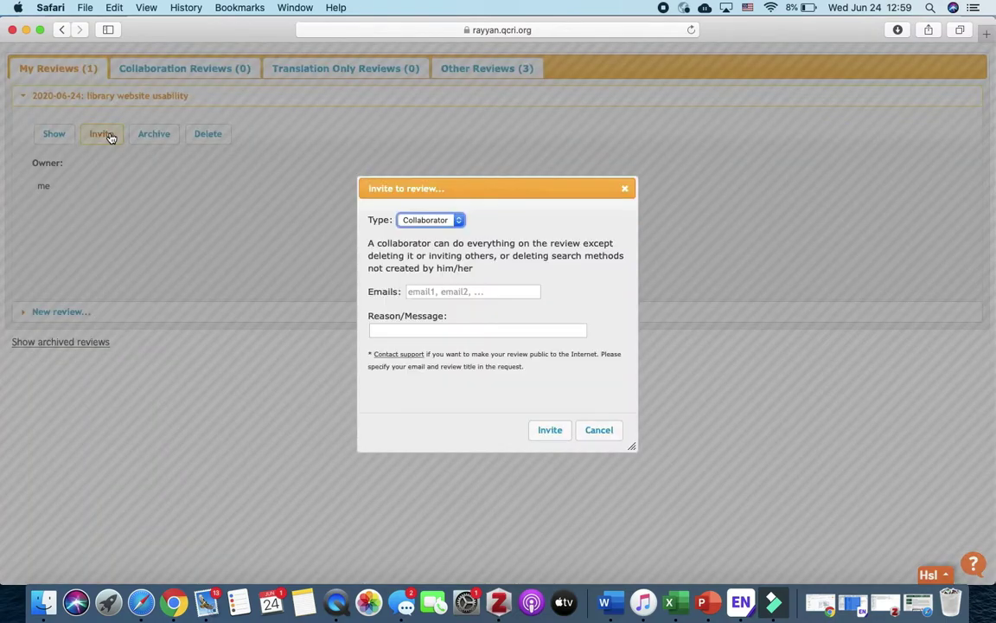
left_click(468, 291)
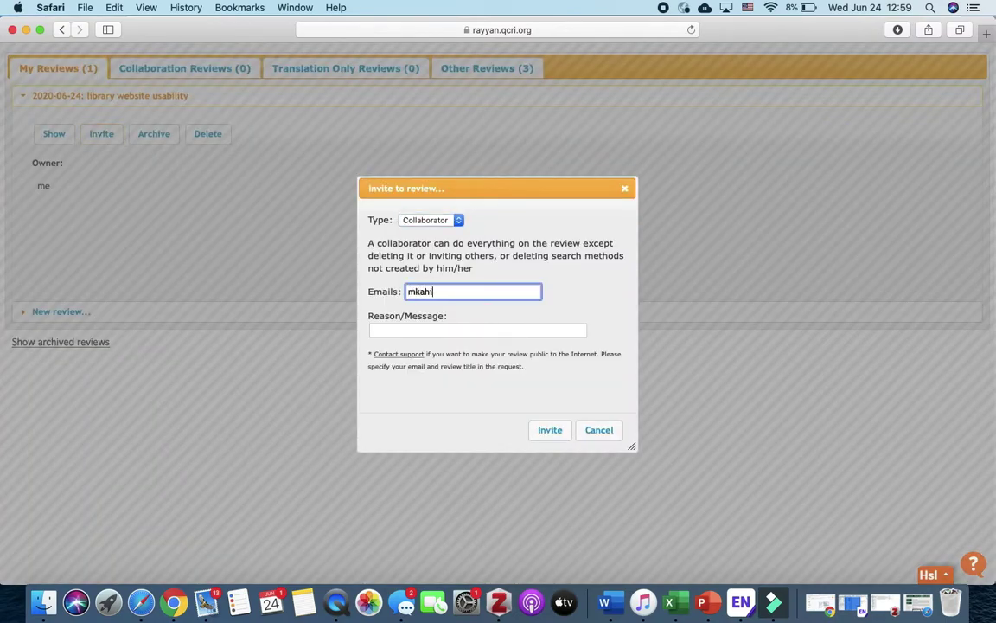
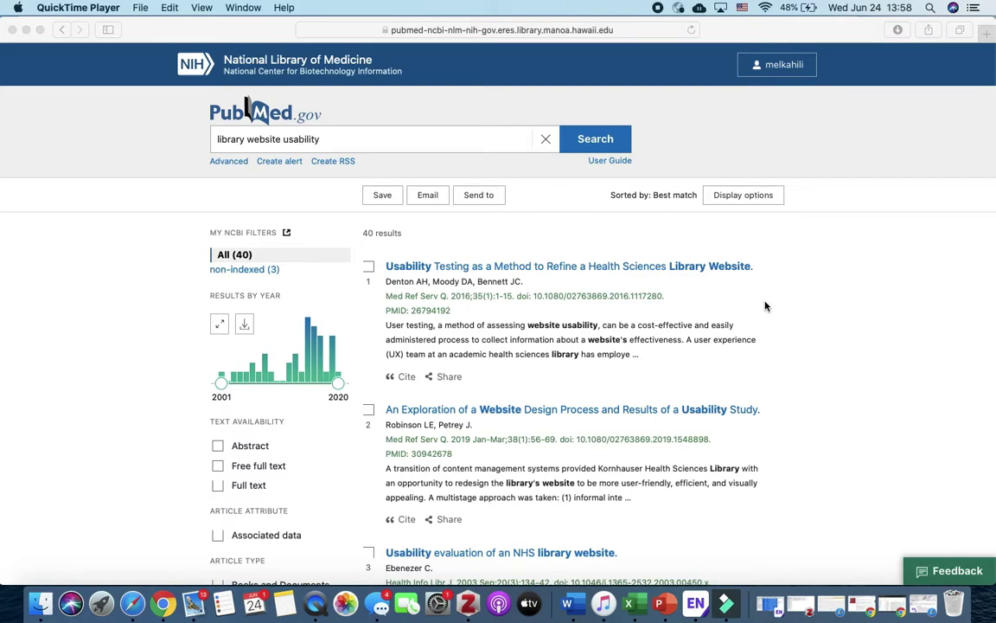
- Export all 40 PubMed results as a citation manager file
left_click(482, 198)
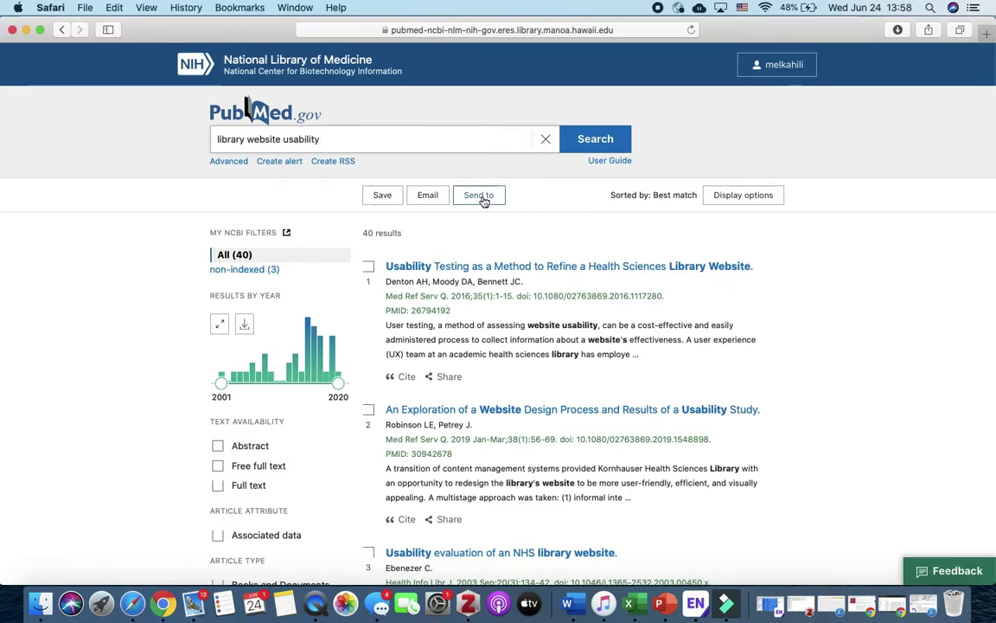
left_click(483, 199)
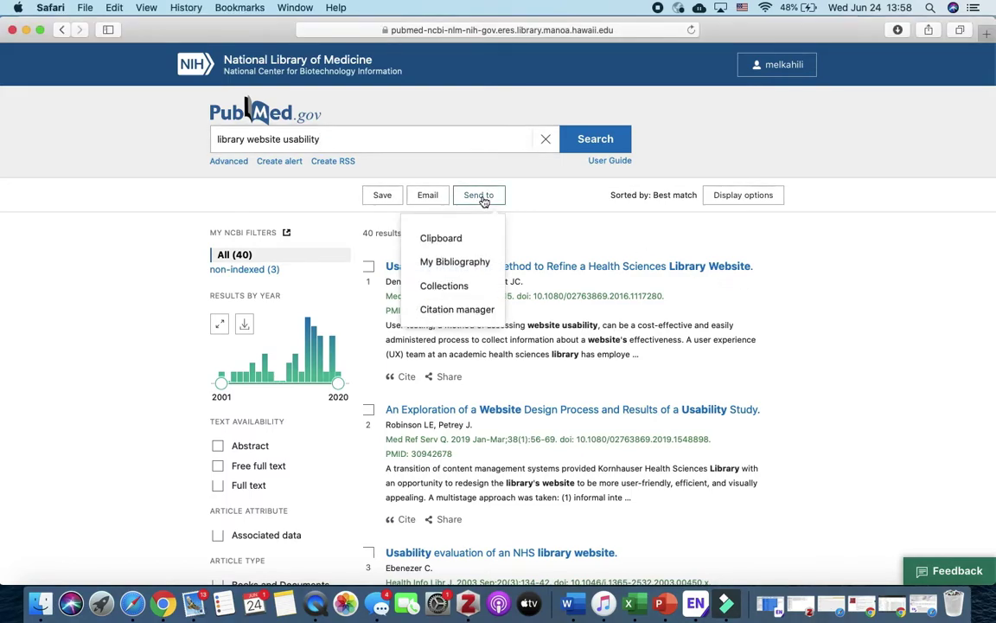
left_click(474, 313)
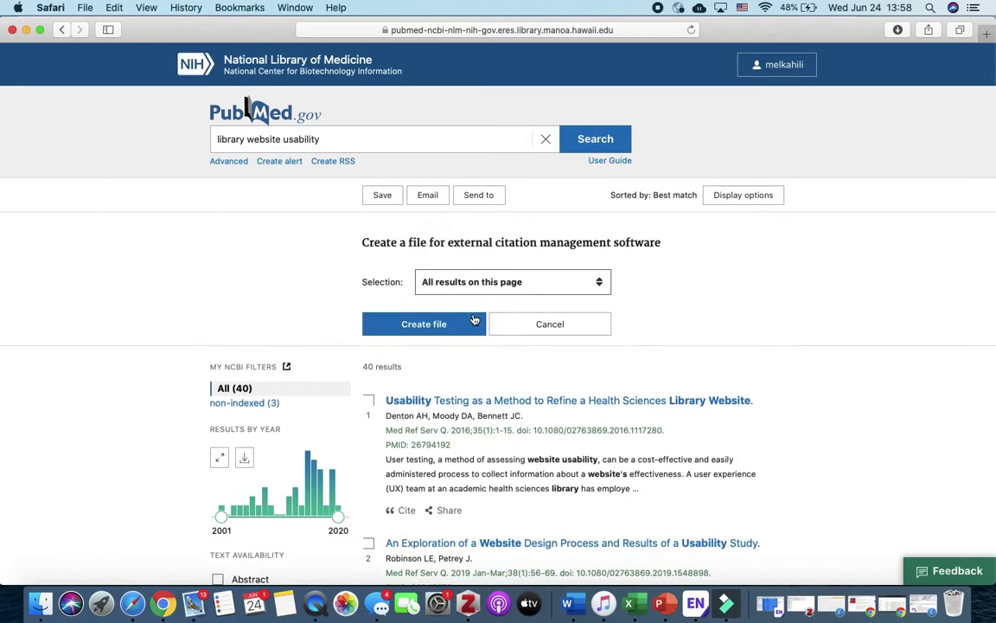
left_click(470, 282)
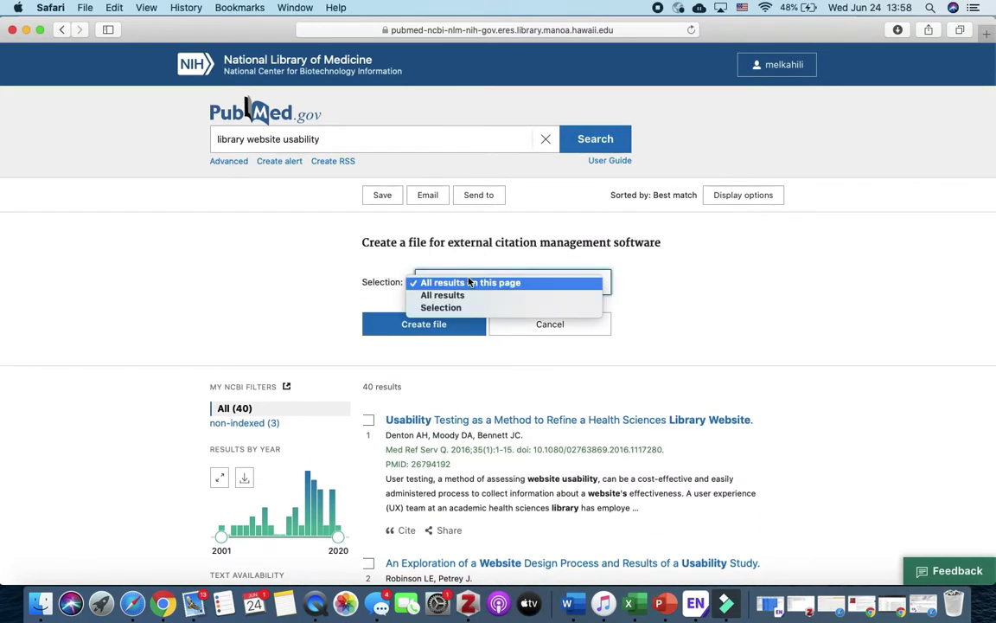
left_click(469, 295)
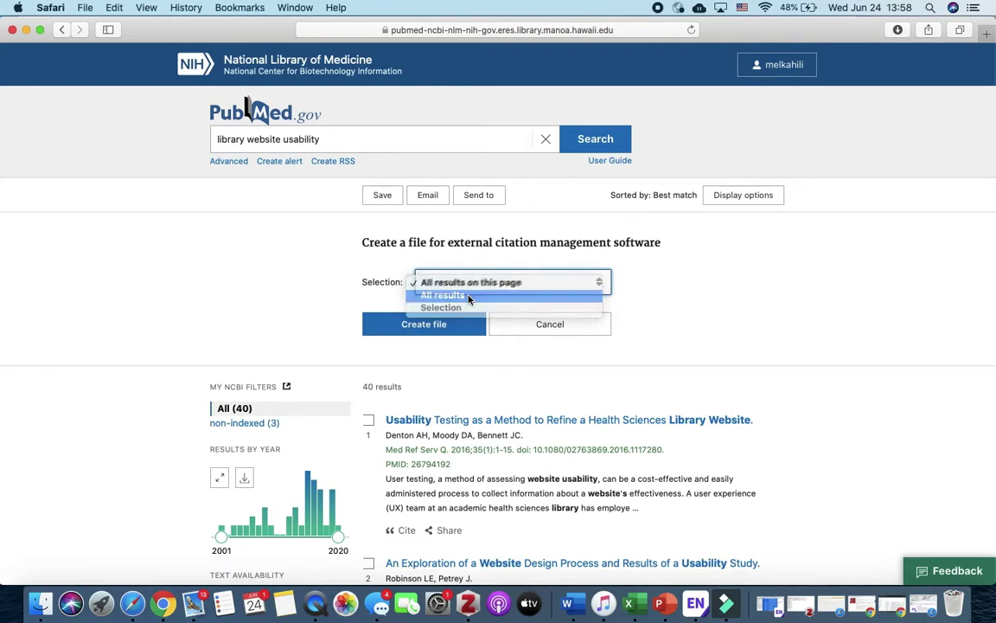
left_click(429, 328)
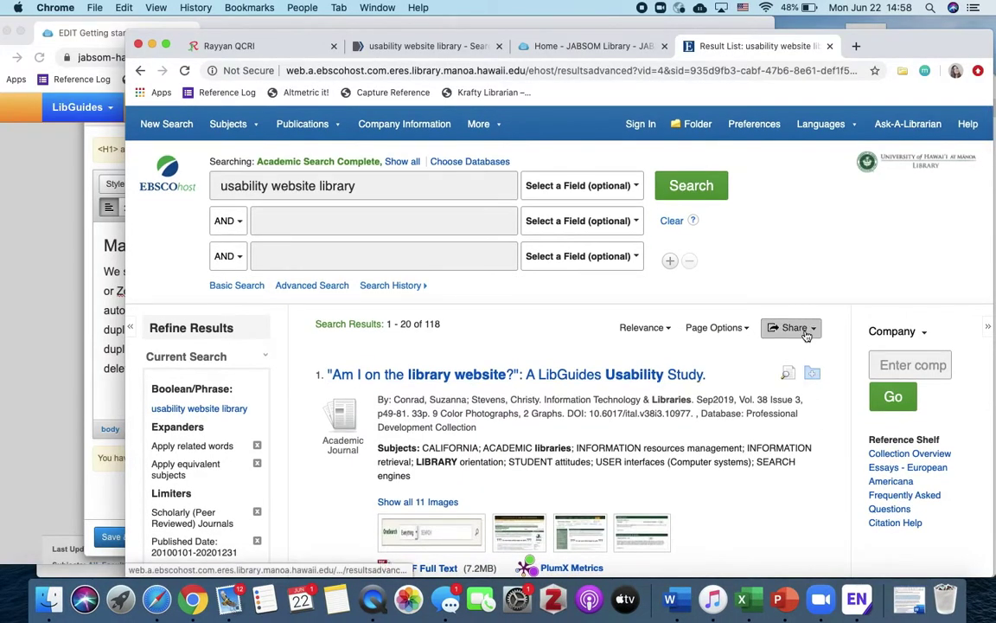
- E-mail the EBSCOhost citations in RIS format to the recipient's address with subject 'EBSCO search'
left_click(793, 330)
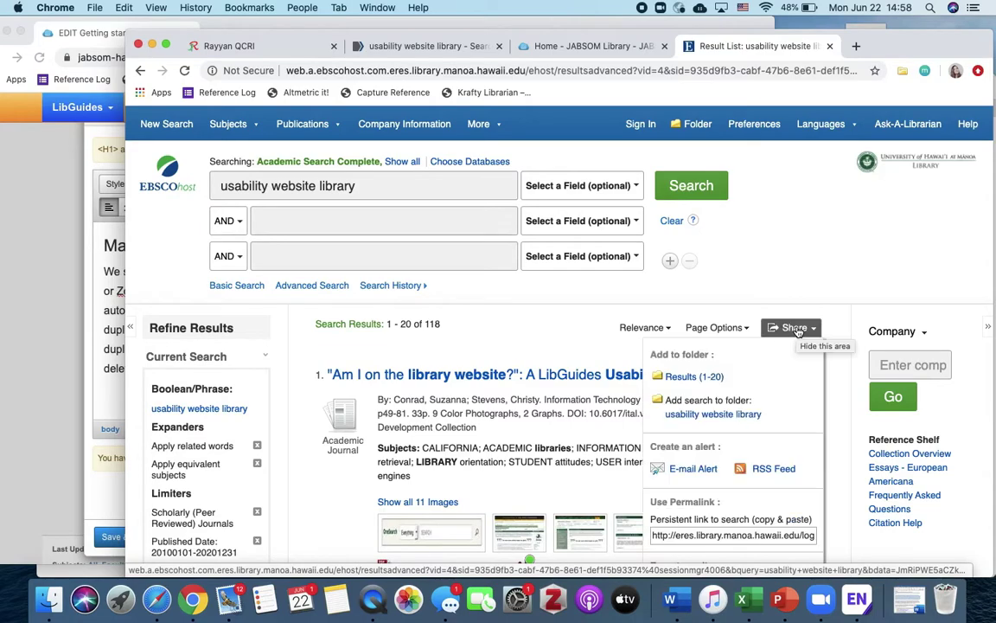
scroll(743, 415, "down", 3)
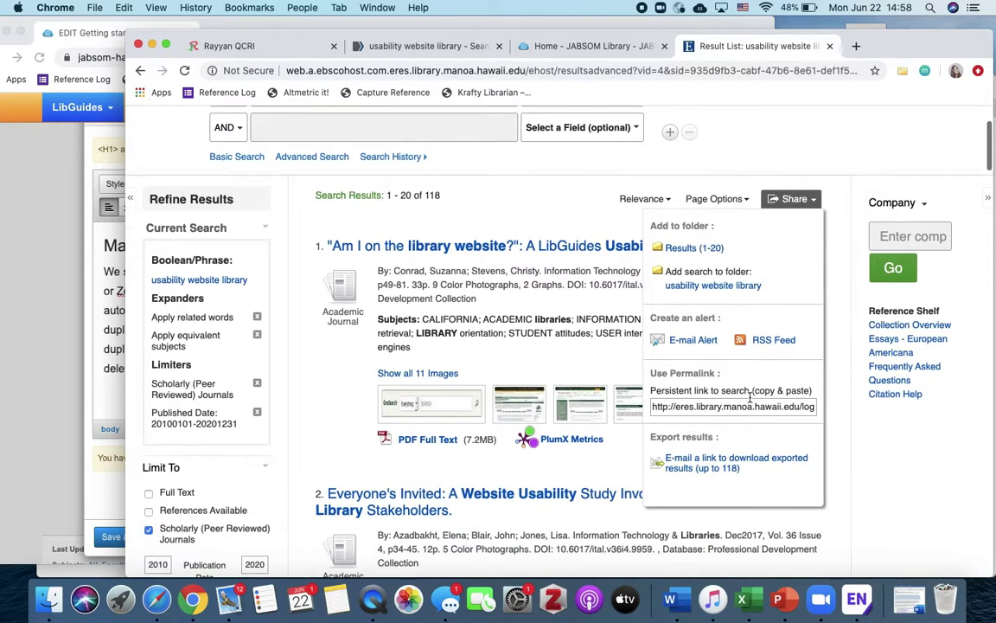
left_click(769, 467)
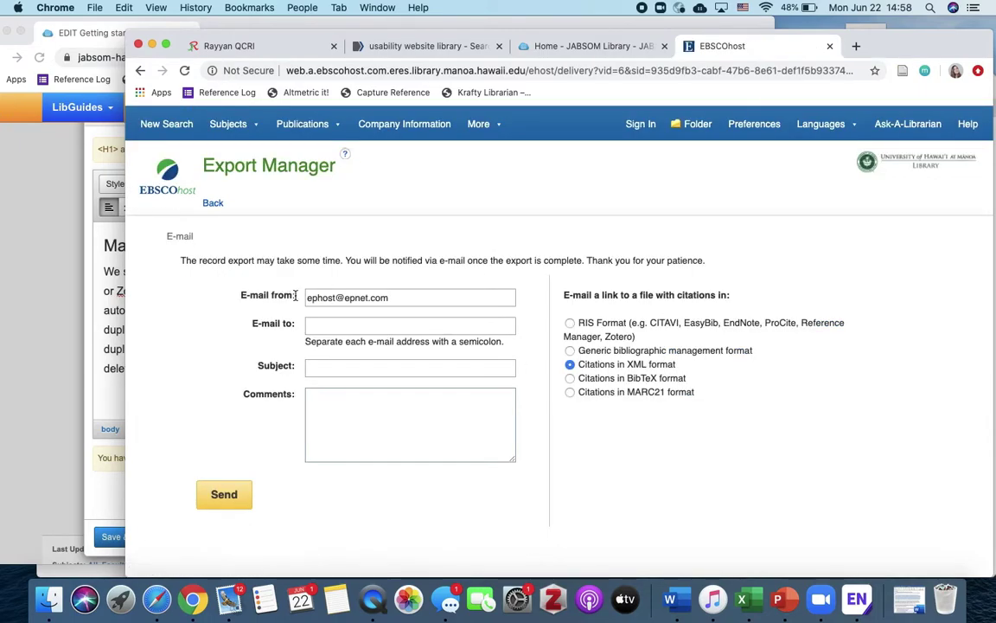
left_click(331, 326)
type("hs")
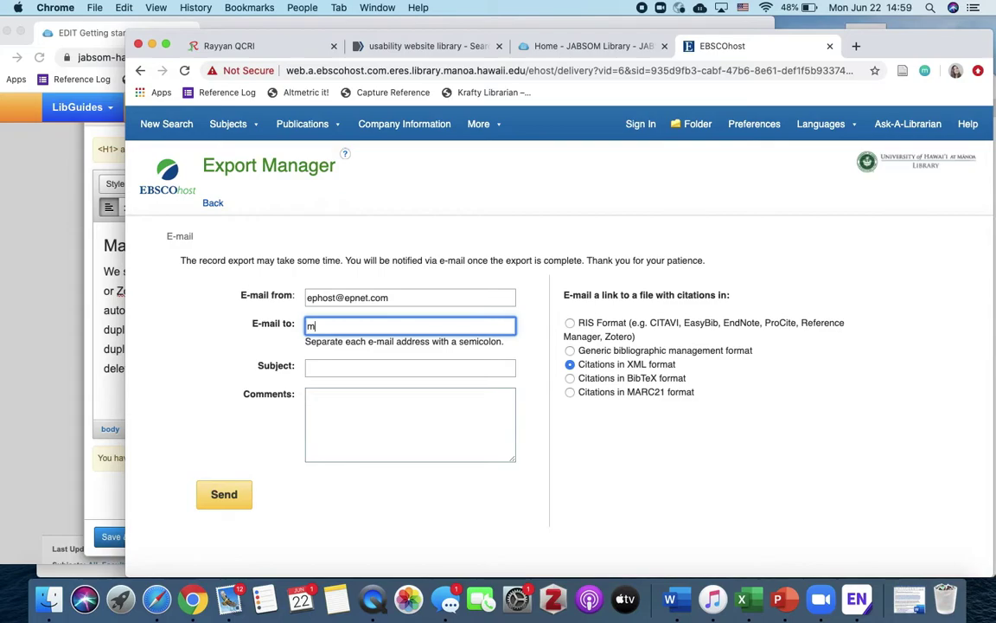
key("BackSpace")
key("BackSpace")
left_click(322, 362)
type("EBSCO ")
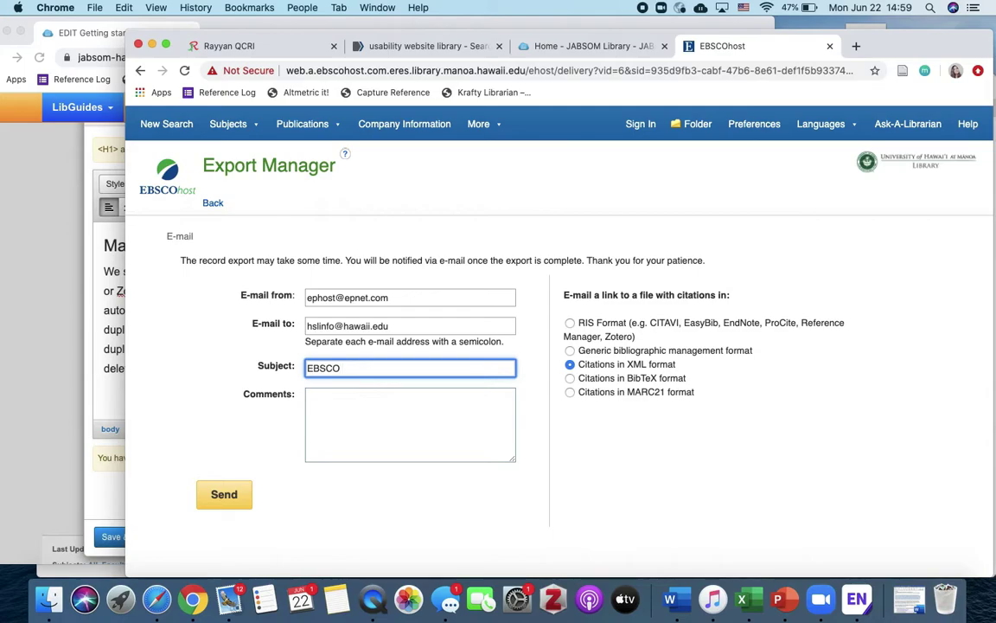
type("search")
left_click(570, 322)
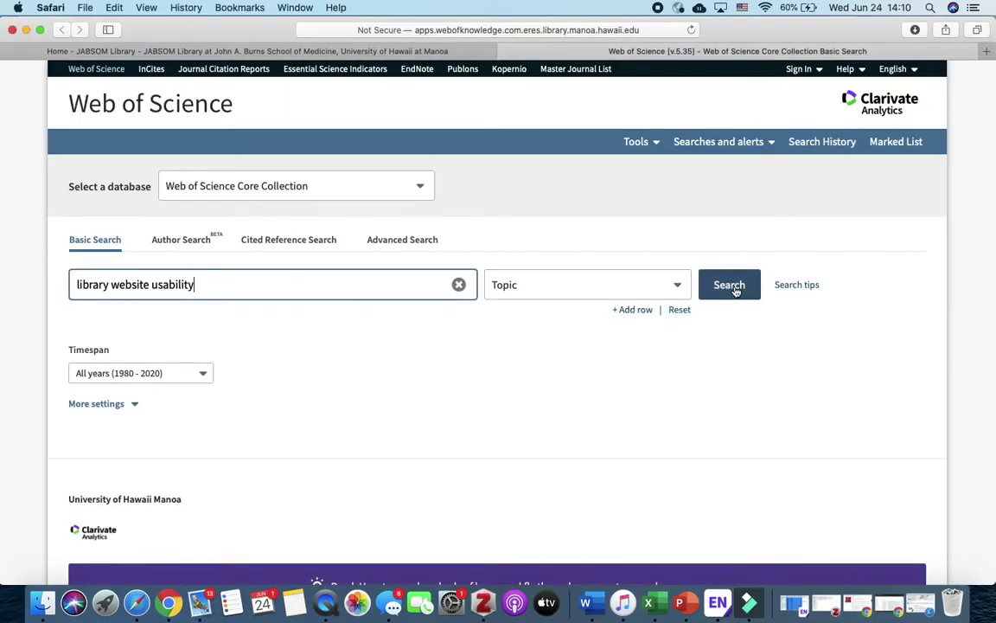
left_click(735, 286)
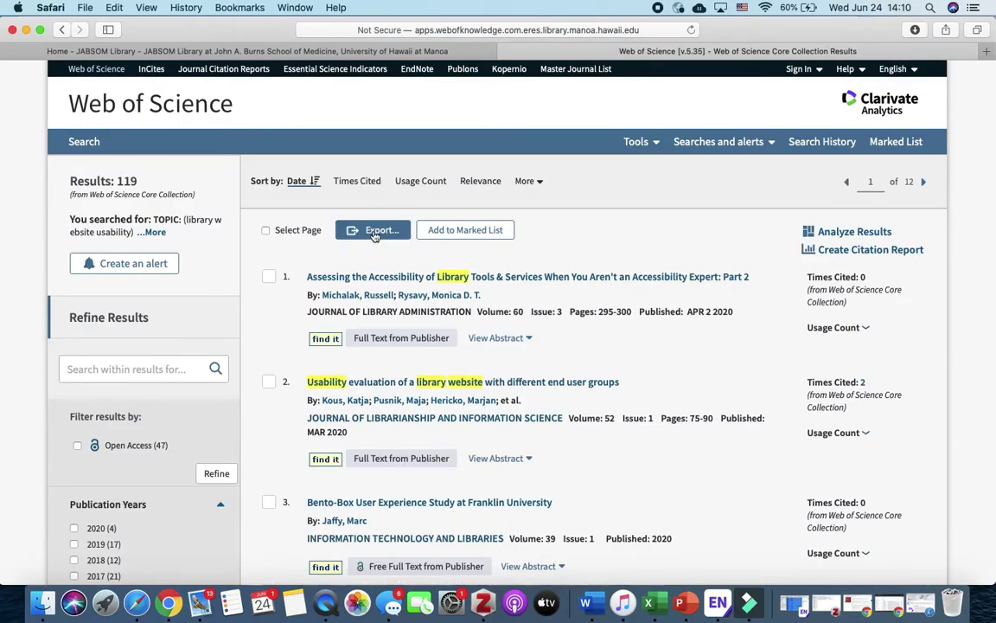
- Export Web of Science records 1–119 with author, title, source and abstract for Other Reference Software
left_click(374, 232)
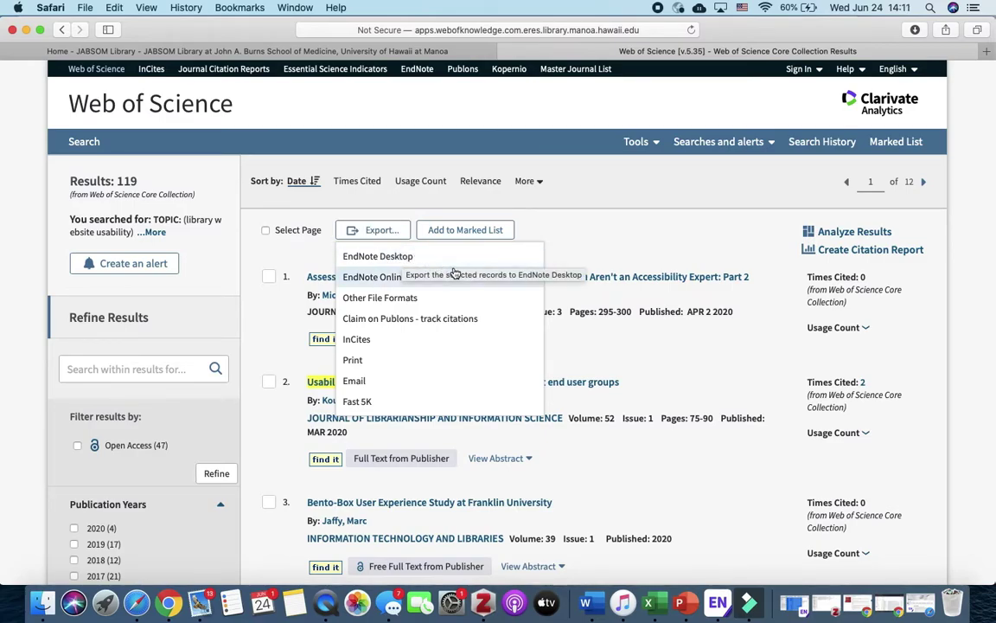
left_click(429, 297)
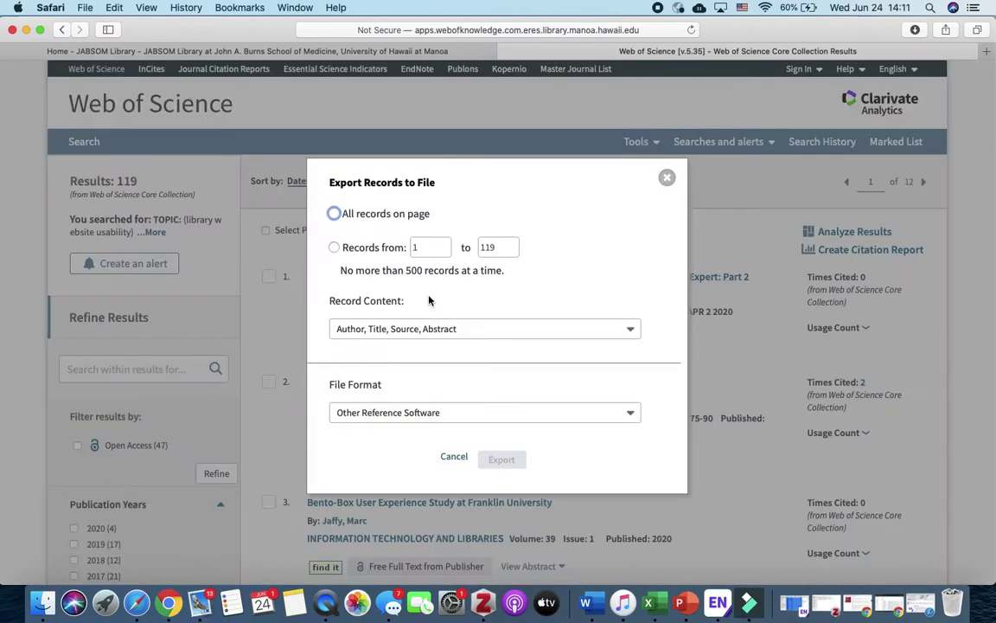
left_click(335, 247)
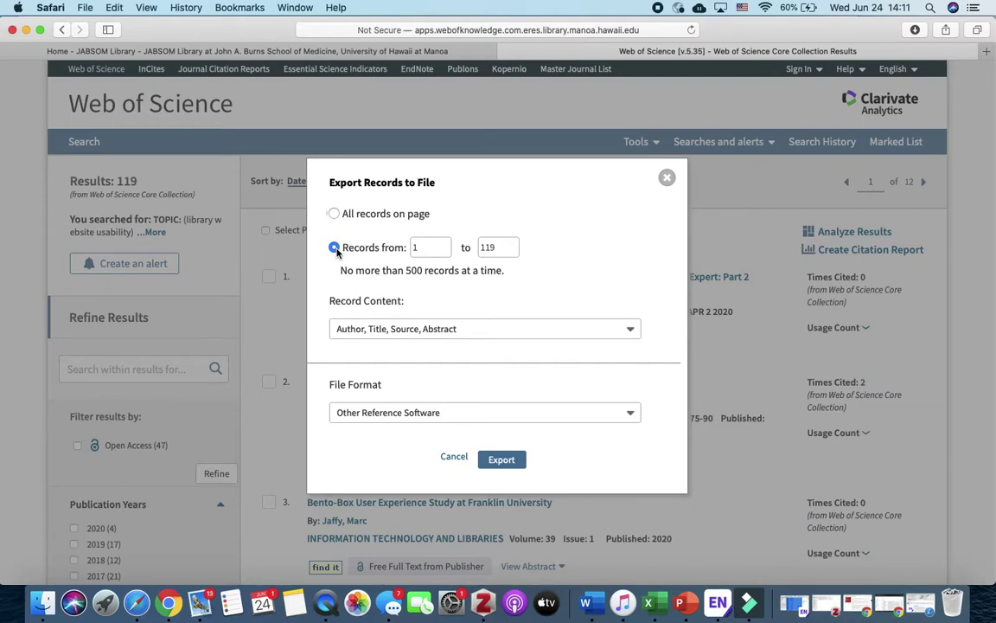
left_click(353, 328)
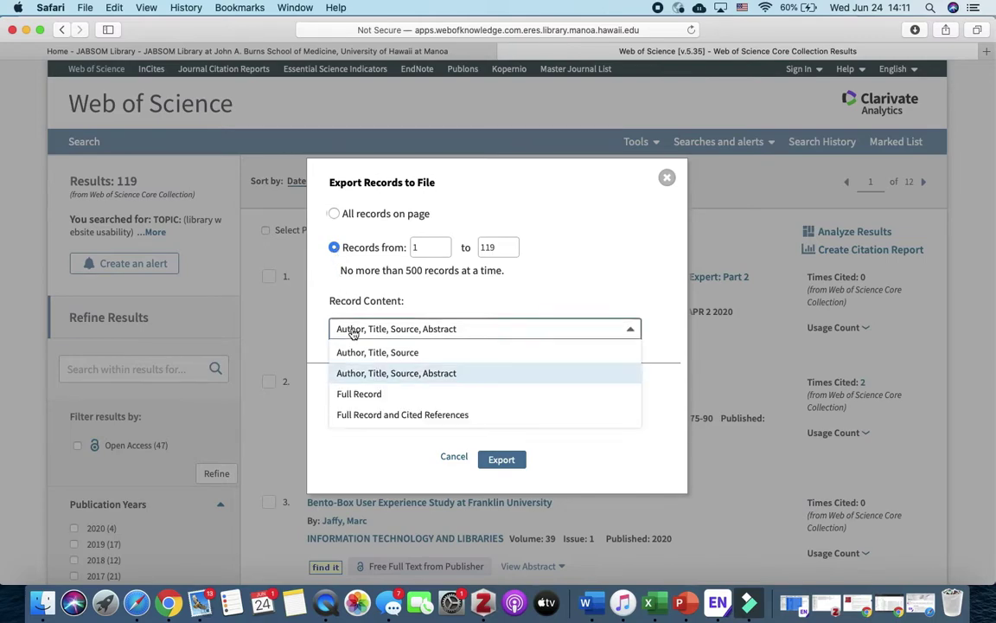
left_click(458, 373)
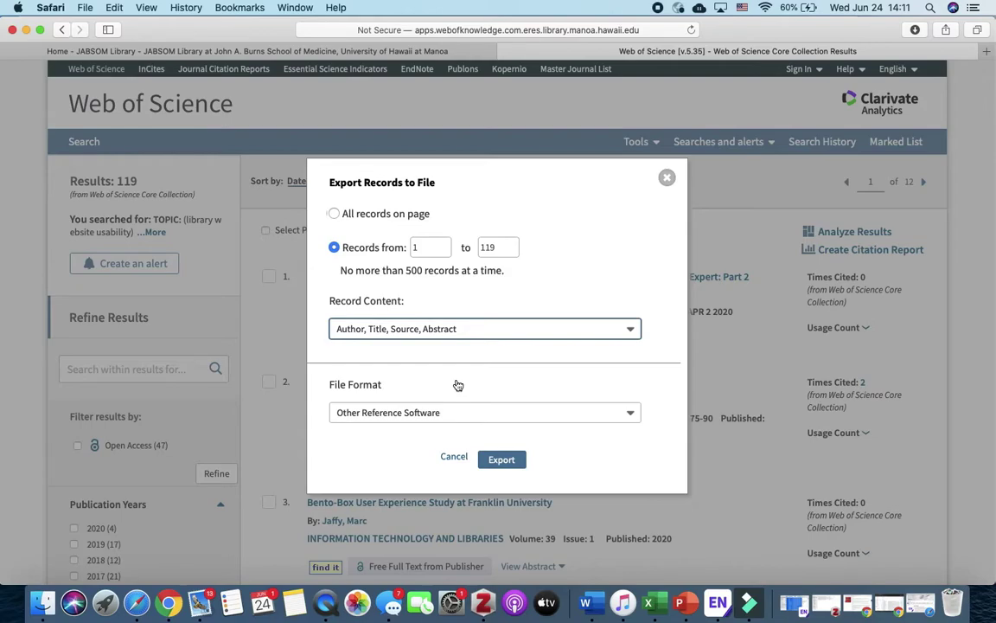
left_click(416, 415)
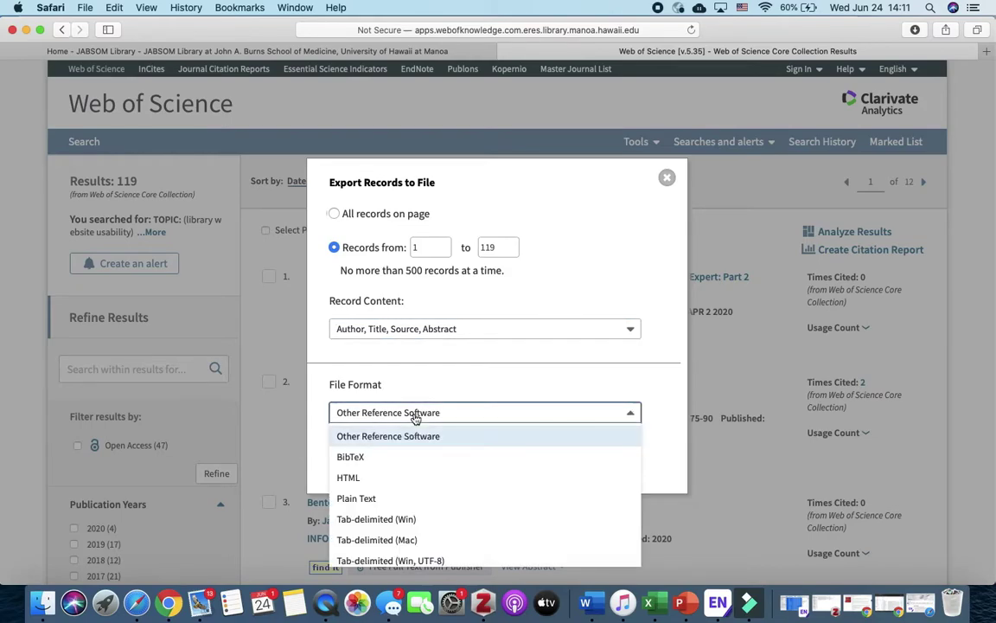
left_click(416, 415)
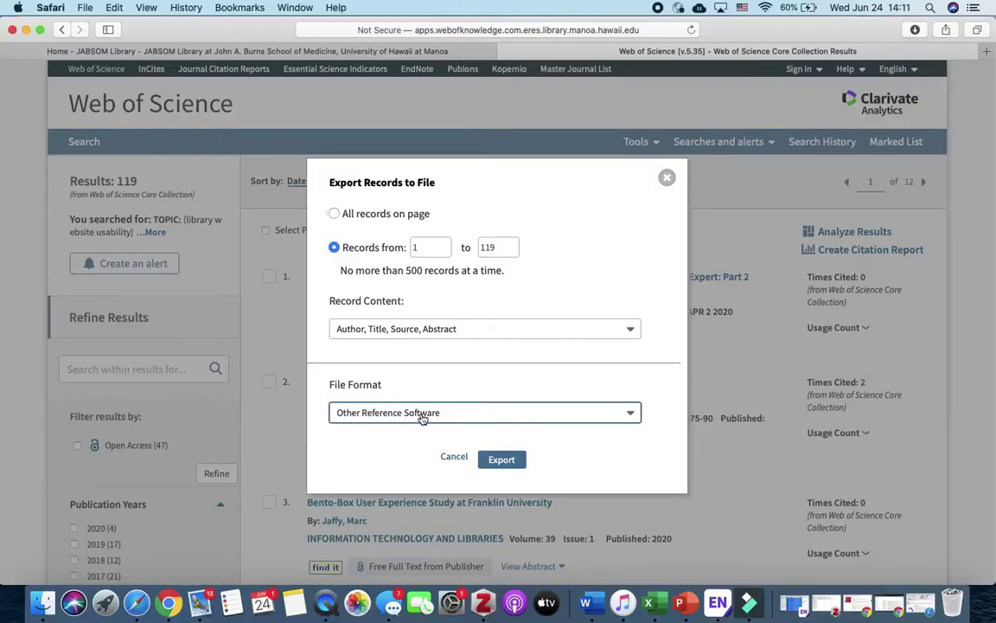
left_click(500, 460)
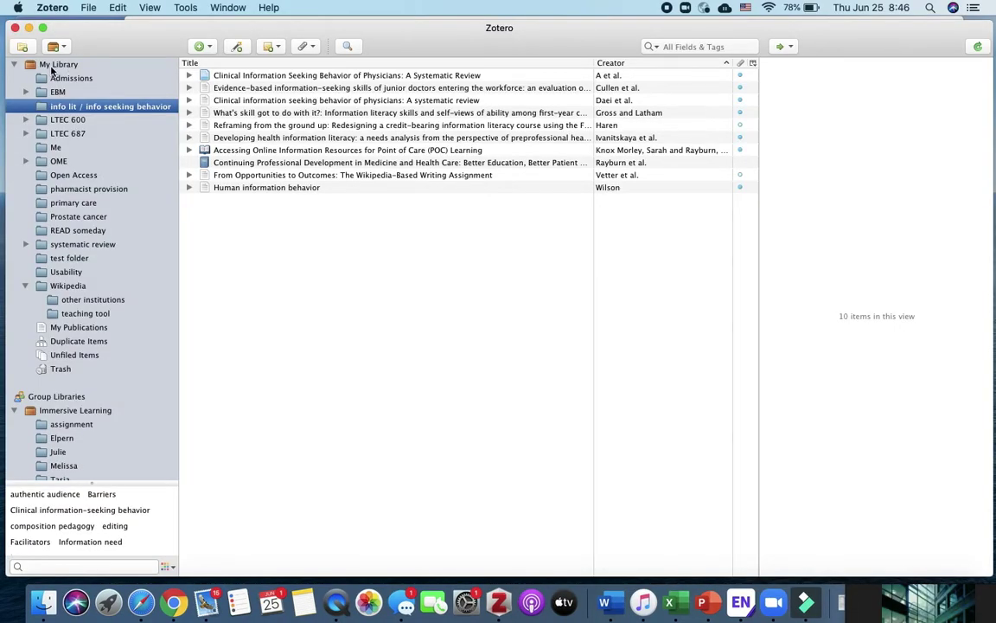
- Import pubmed-libraryweb-set.nbib from Downloads into a new Zotero collection of that name
left_click(52, 69)
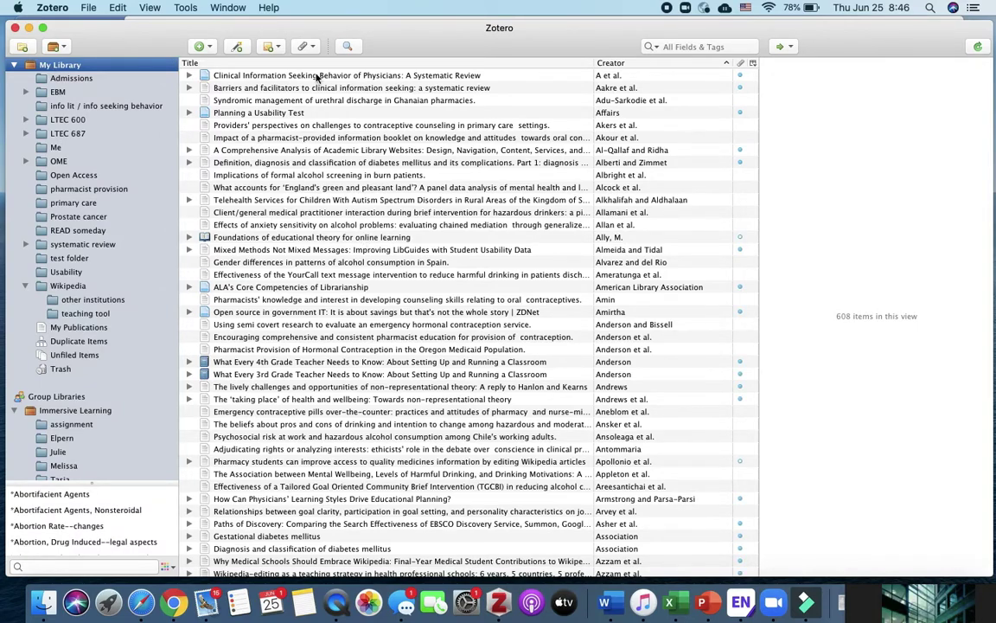
left_click(89, 8)
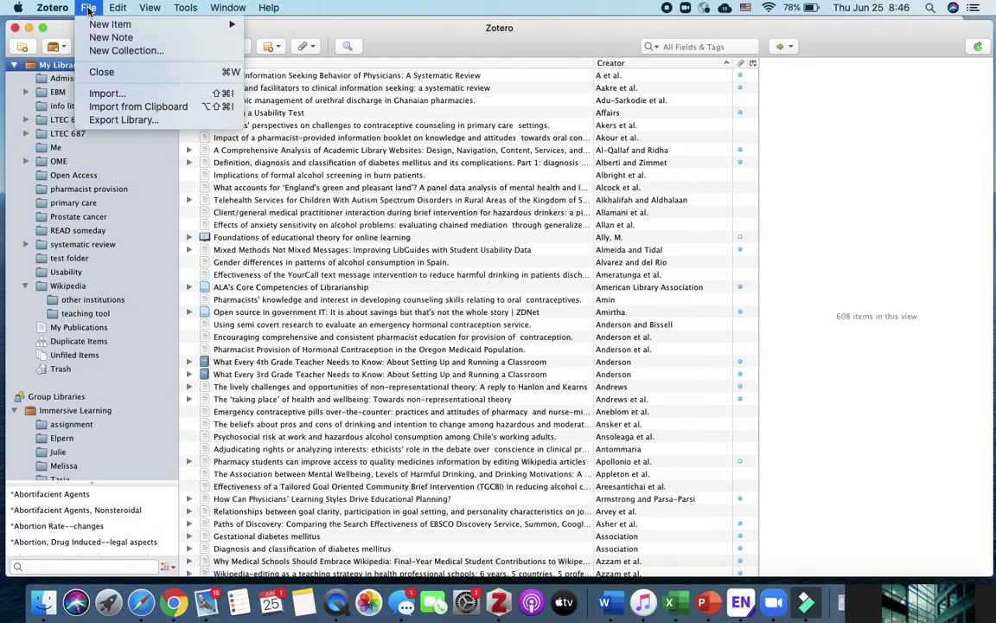
left_click(102, 95)
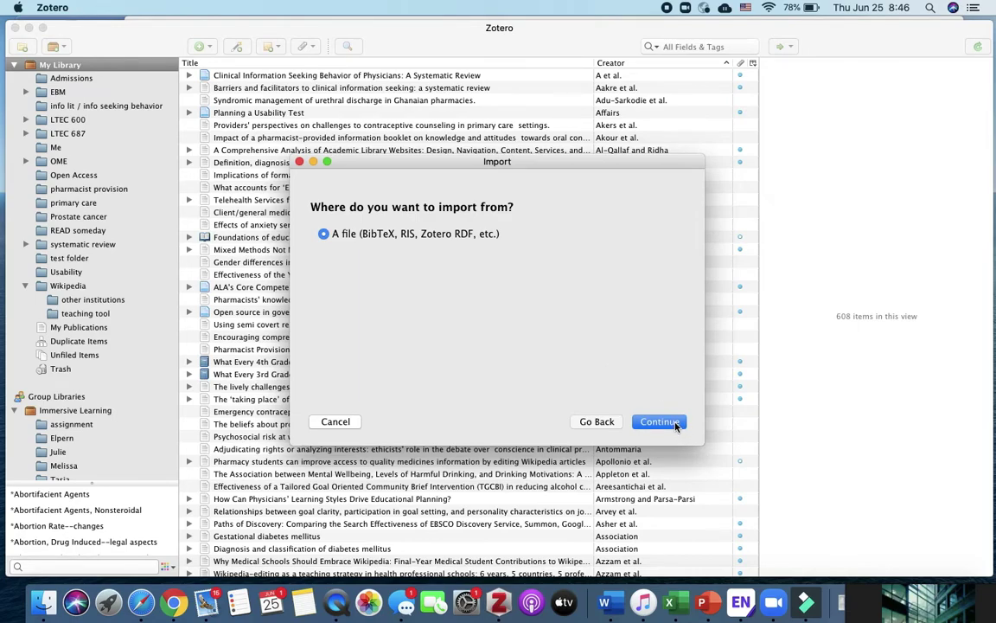
left_click(675, 425)
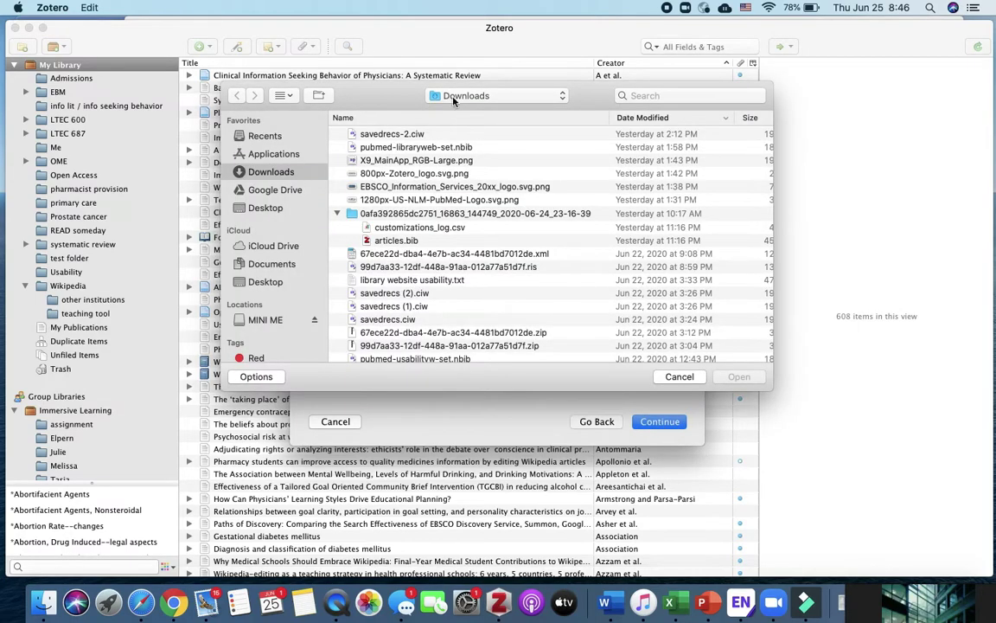
left_click(407, 149)
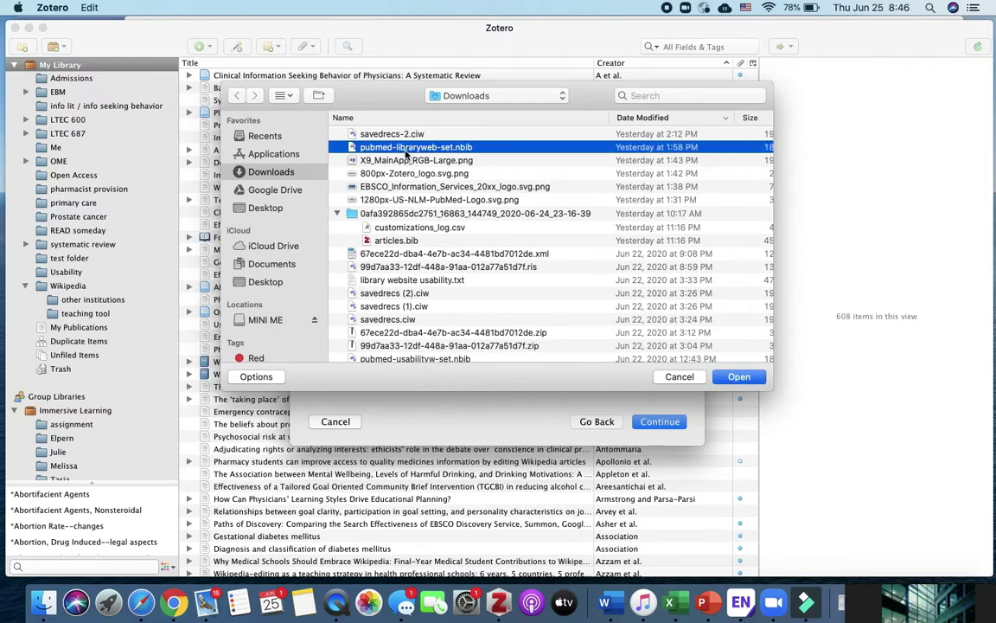
left_click(741, 377)
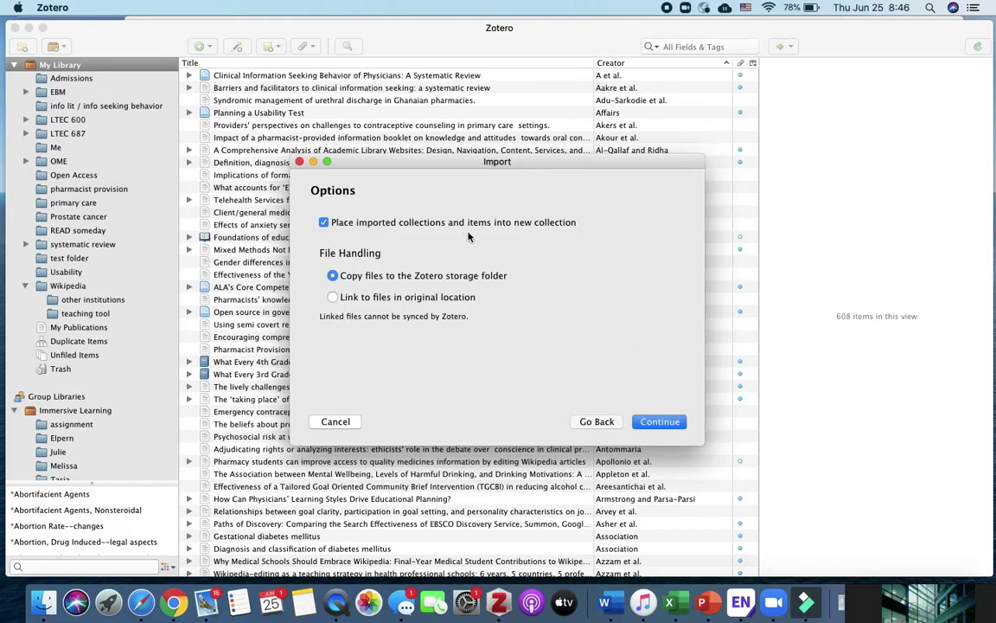
left_click(671, 423)
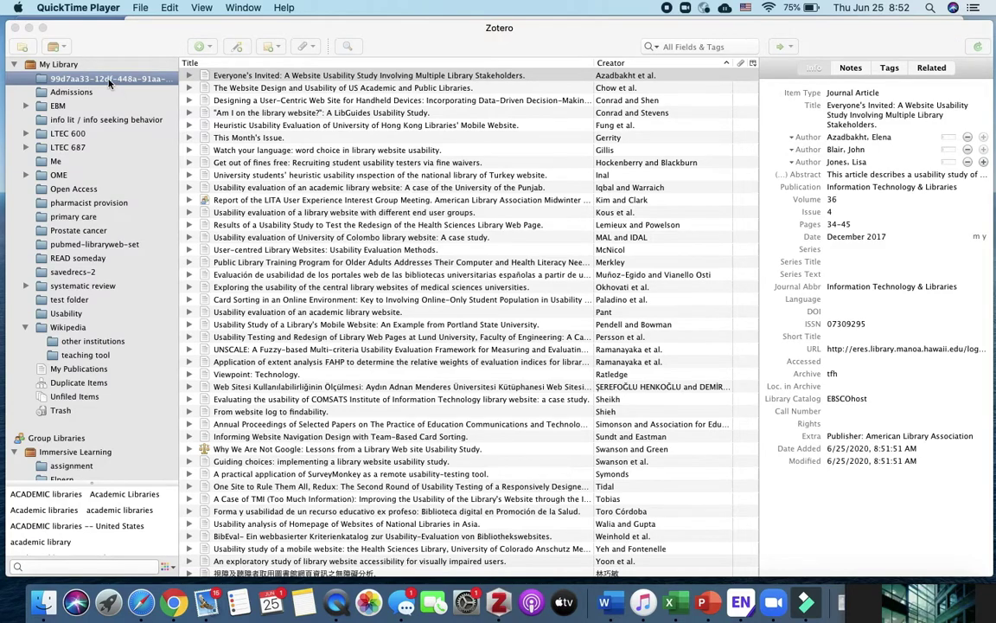
- Check the PubMed (40), savedrecs-2 (119) and coded-name (41) collections in Zotero
left_click(109, 79)
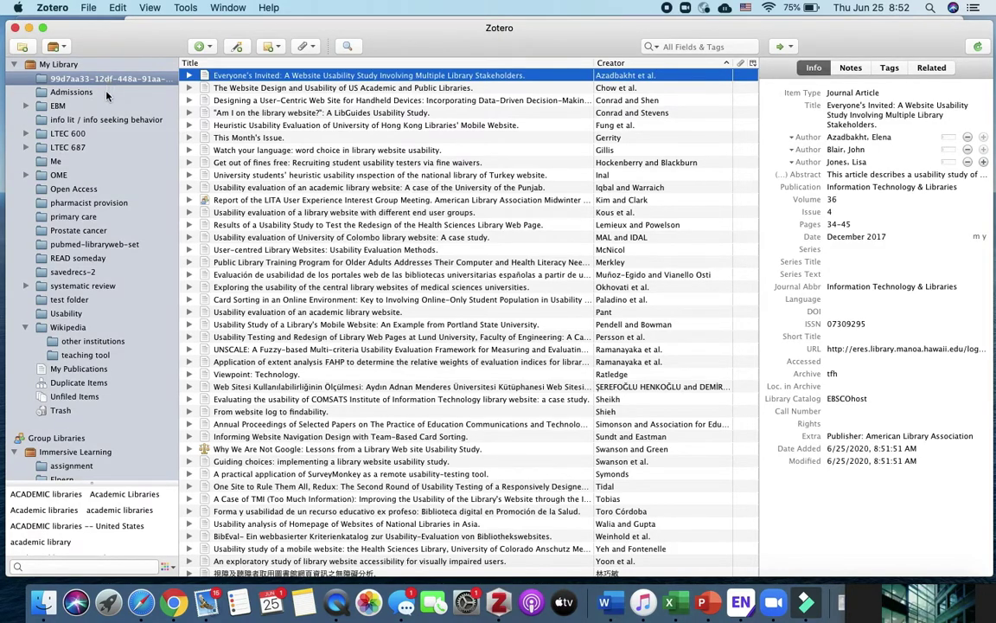
left_click(108, 245)
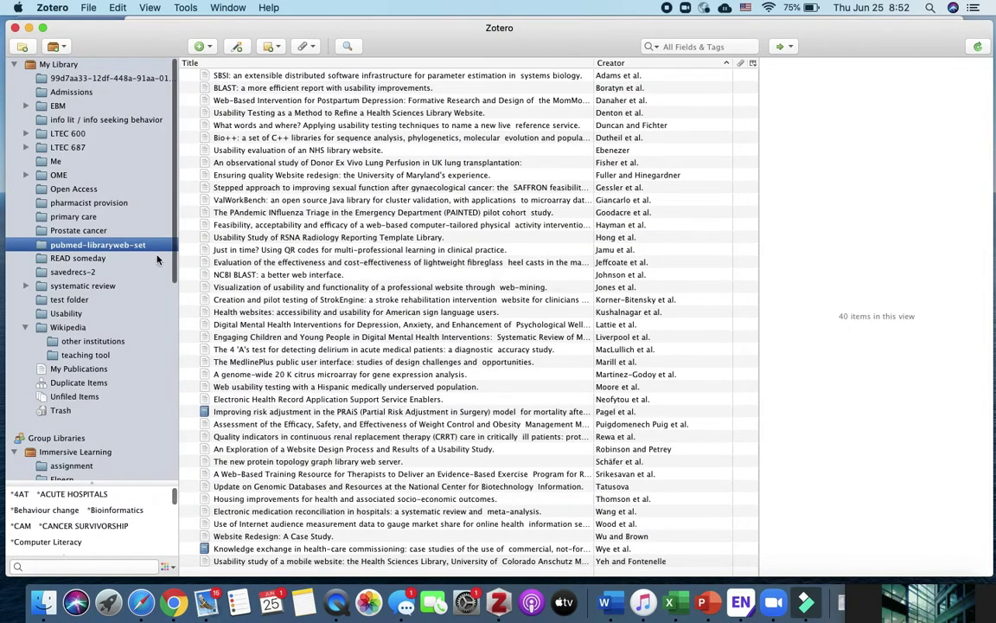
left_click(136, 273)
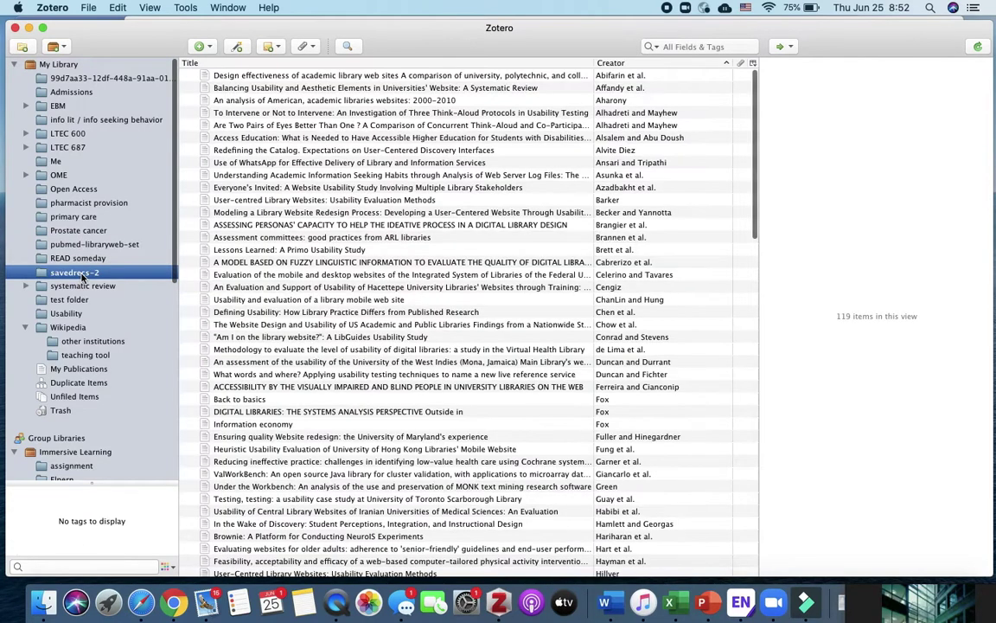
left_click(74, 79)
- Rename the 41-item coded-name collection to review_EBSCO_41
right_click(73, 81)
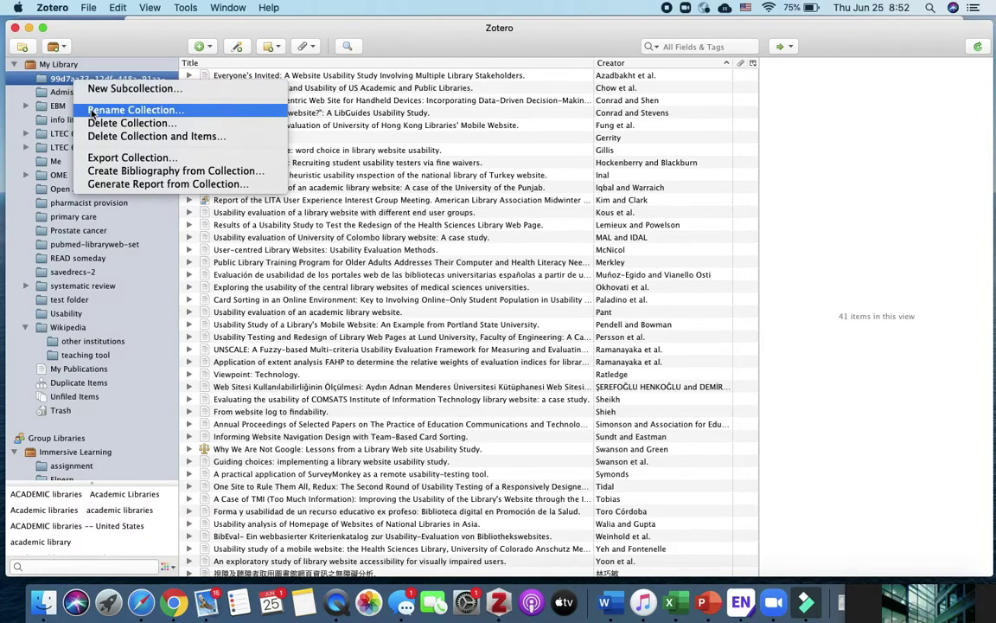
left_click(91, 111)
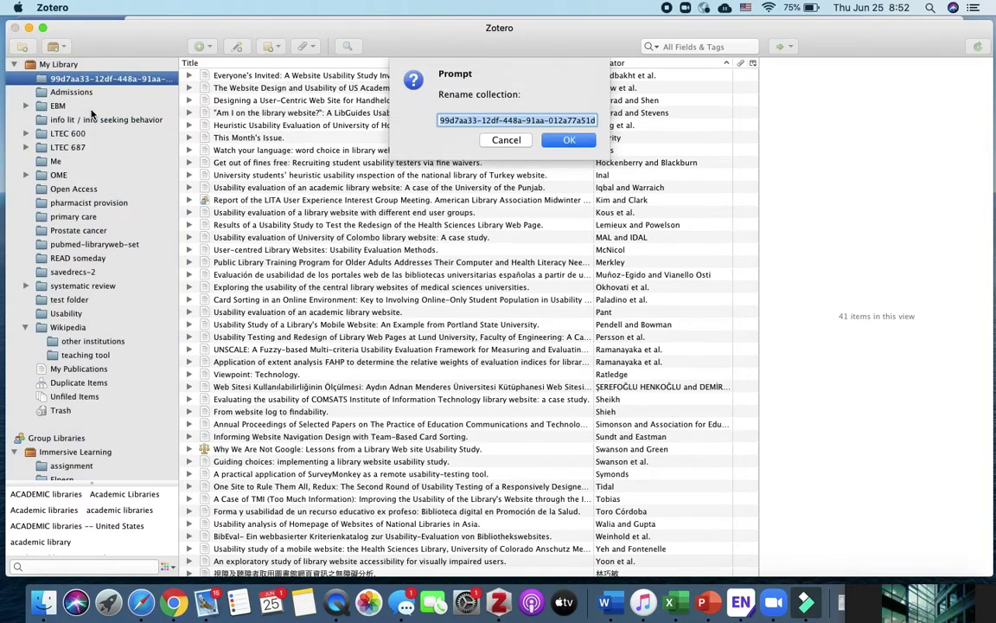
type("review")
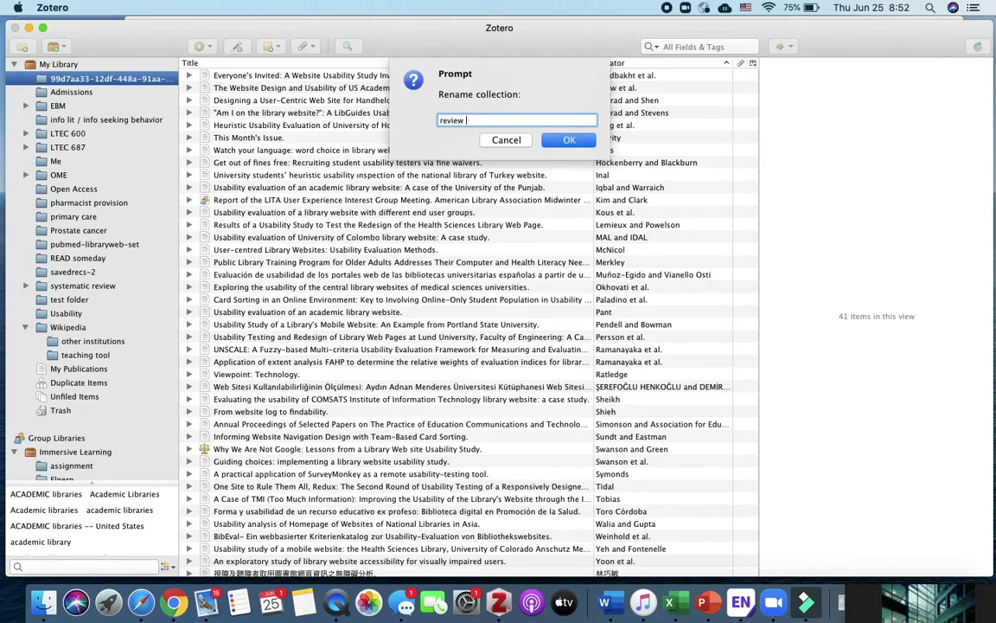
key("BackSpace")
type("_EBSCO_41")
left_click(590, 144)
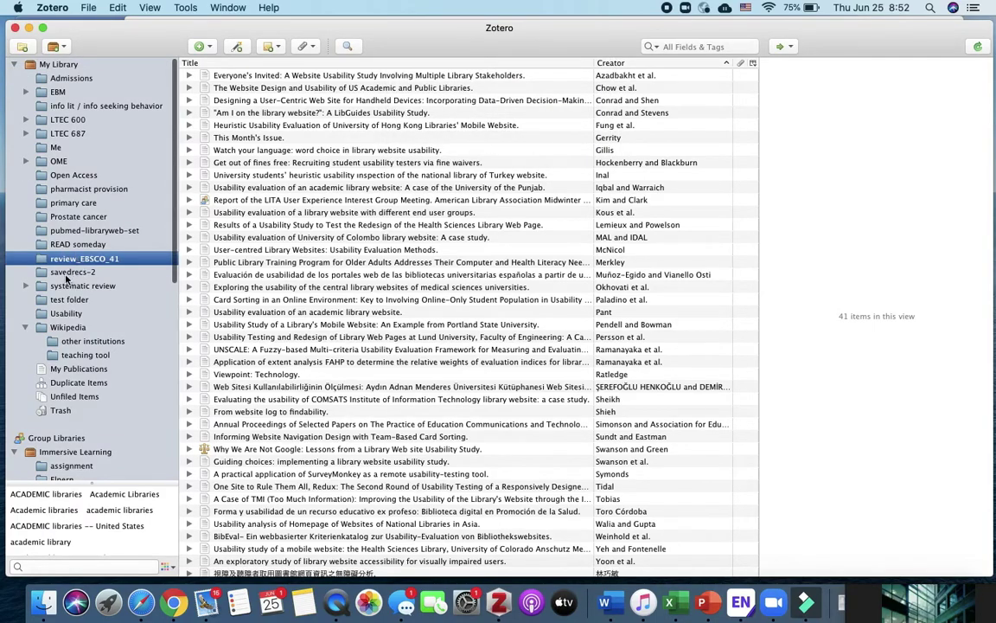
left_click(66, 273)
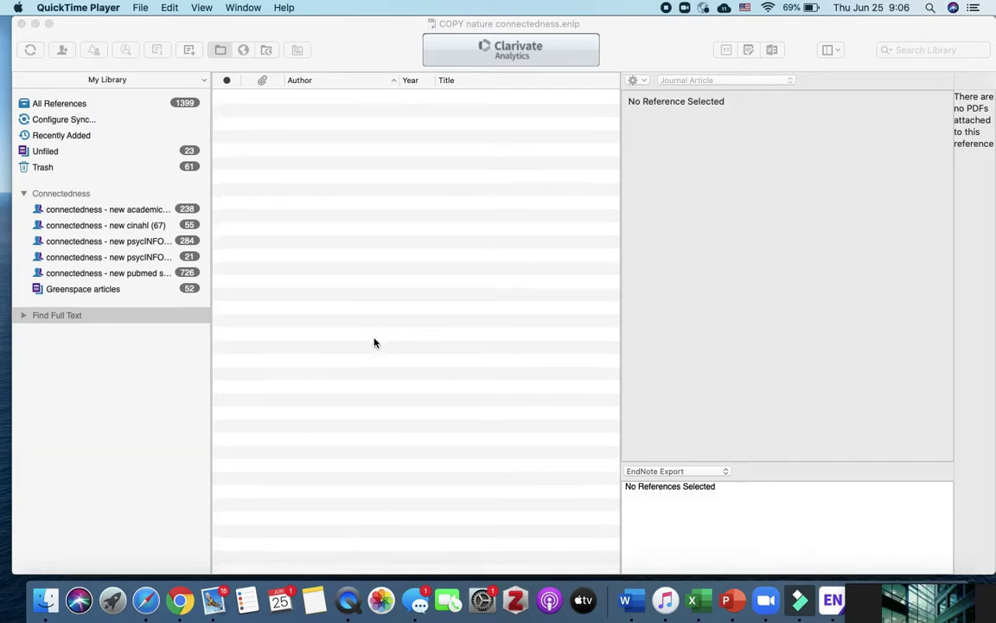
- Import pubmed-libraryweb-set.nbib from Downloads with the PubMed (NLM) filter, adding 40 references
left_click(55, 105)
left_click(55, 105)
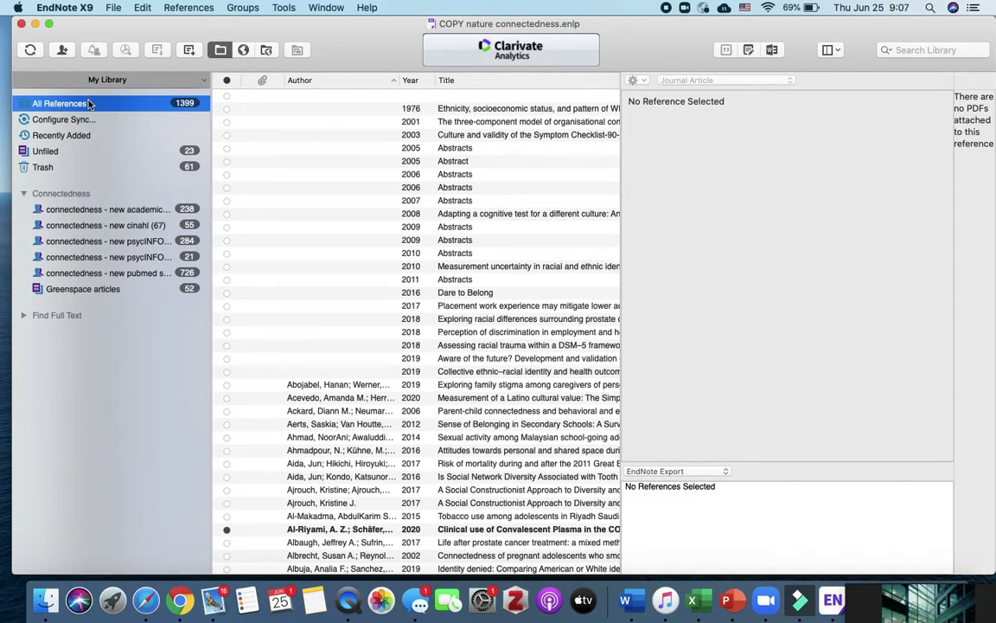
left_click(105, 8)
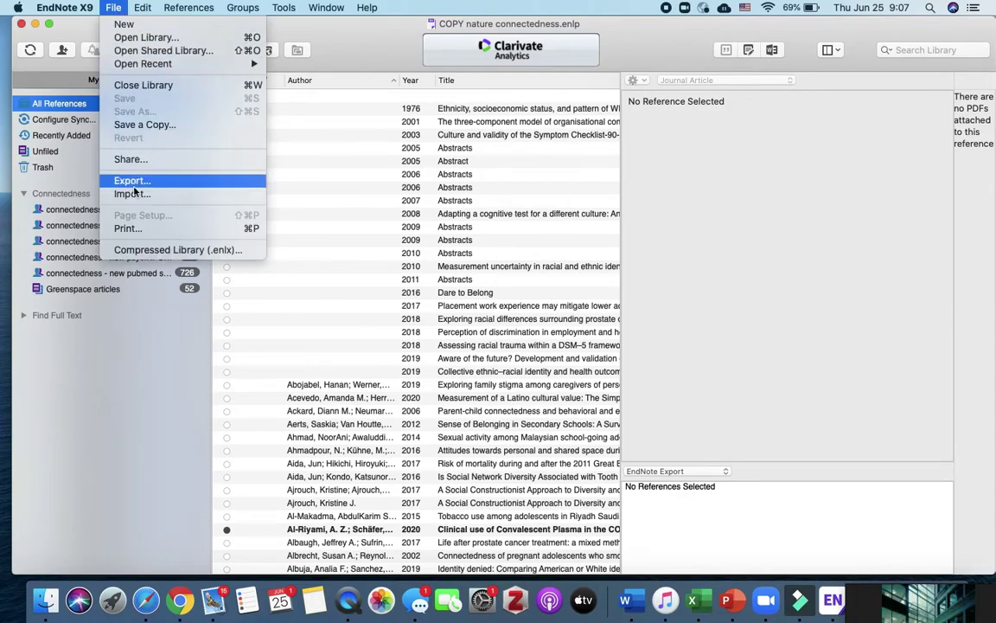
left_click(167, 196)
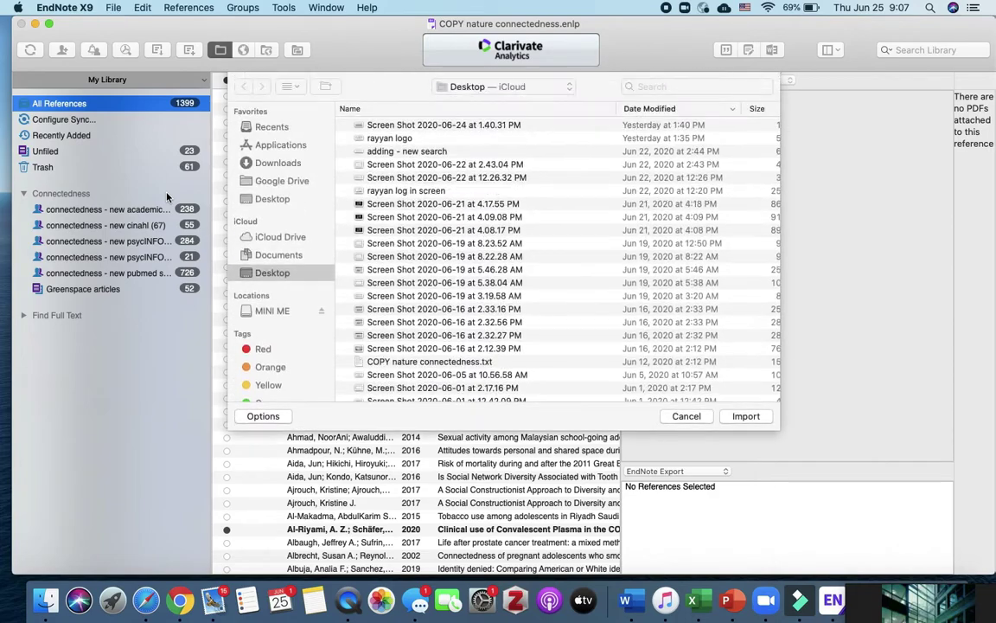
left_click(276, 166)
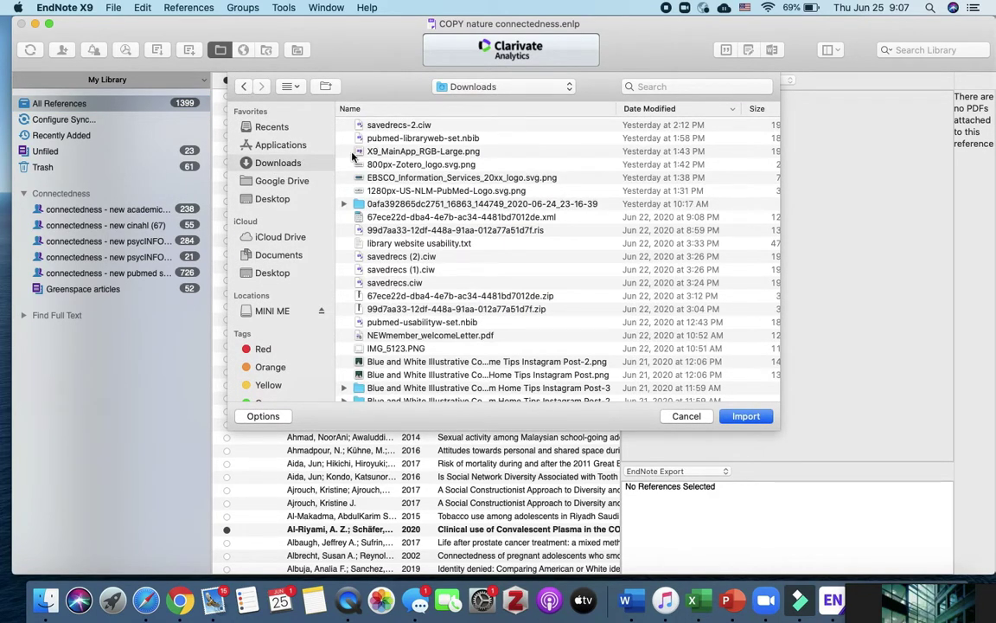
left_click(434, 139)
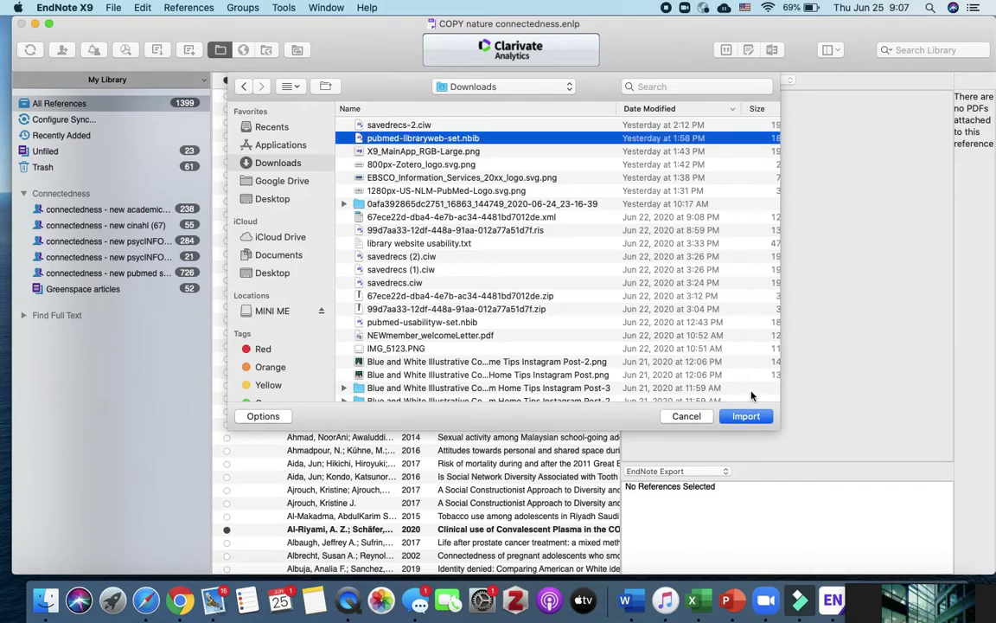
left_click(263, 416)
left_click(514, 340)
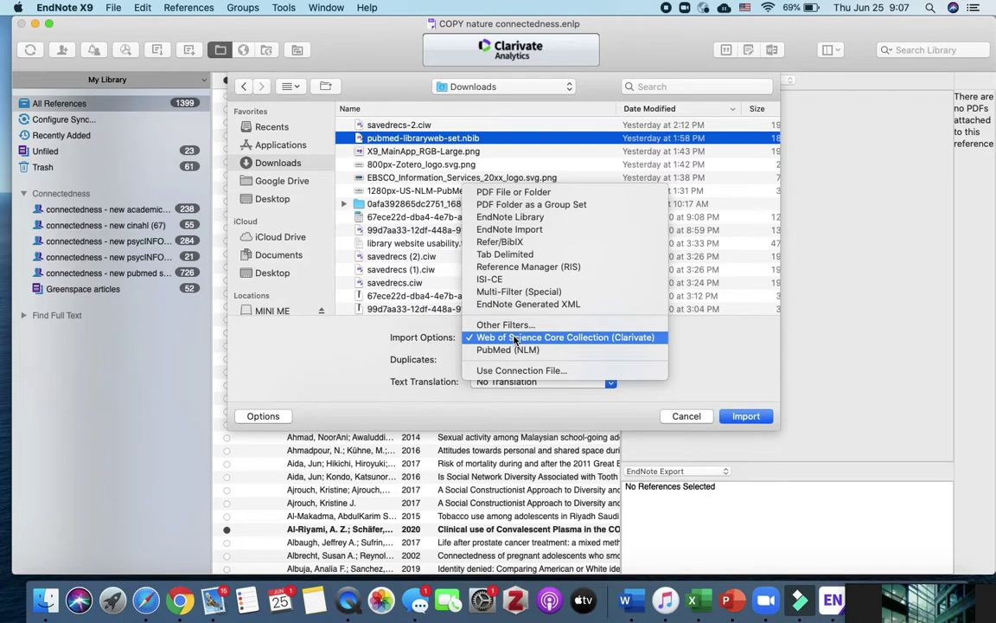
left_click(543, 354)
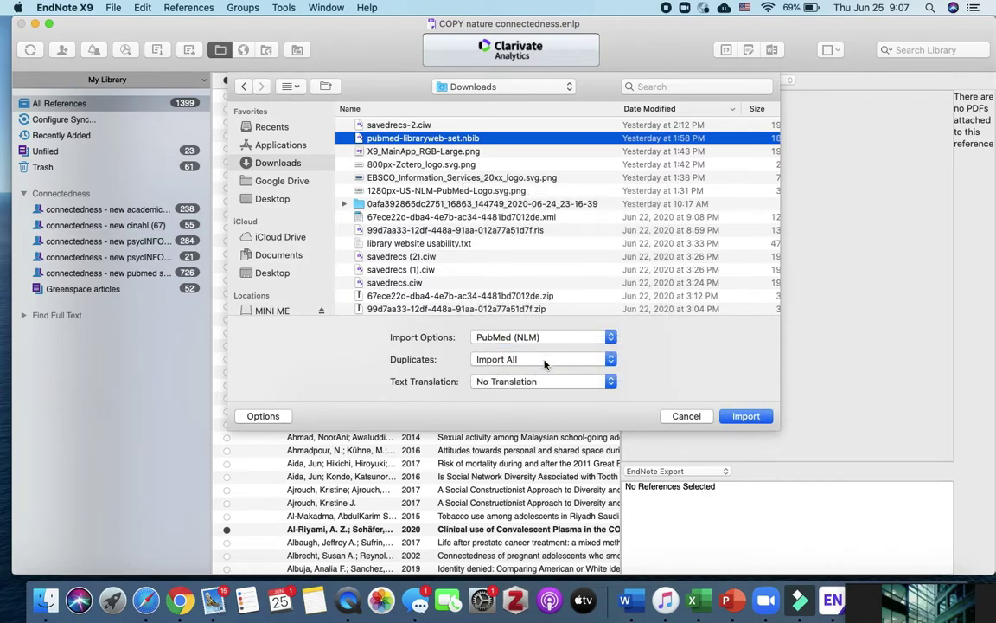
left_click(743, 416)
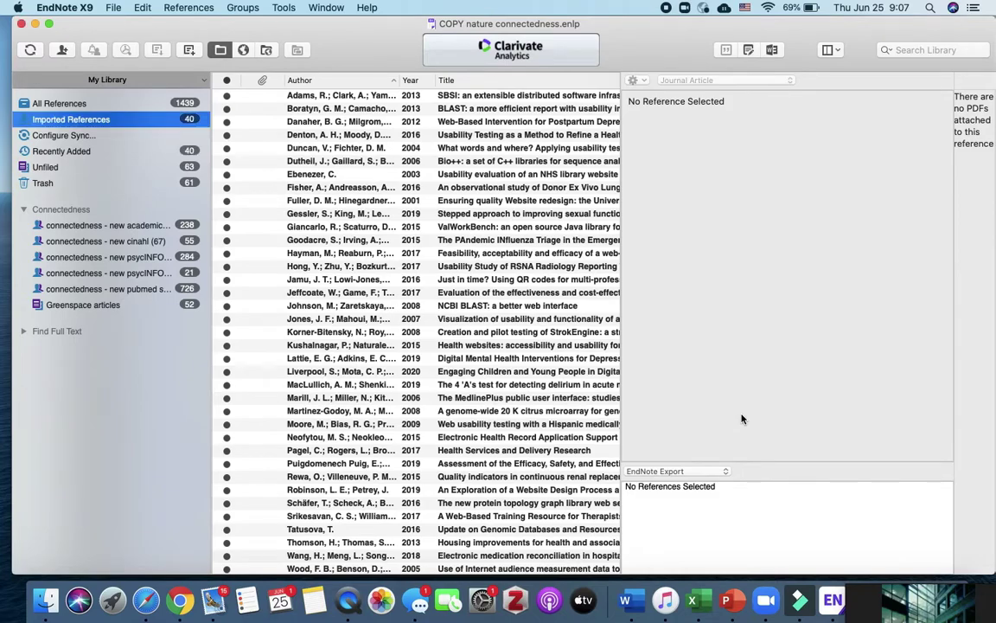
- Create a group set named review containing a new group review_PubMed_40
right_click(59, 320)
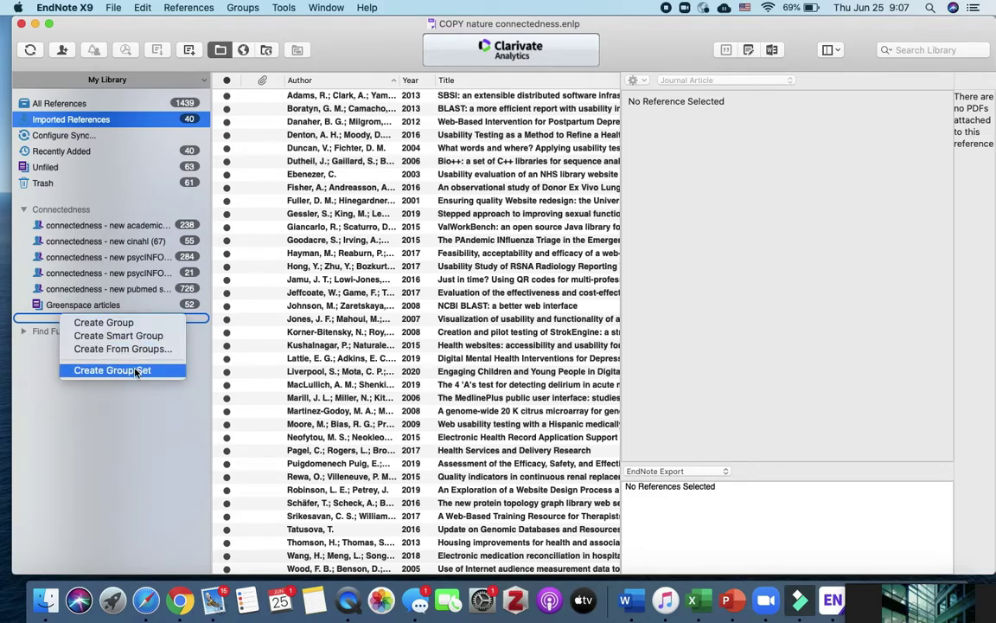
left_click(113, 370)
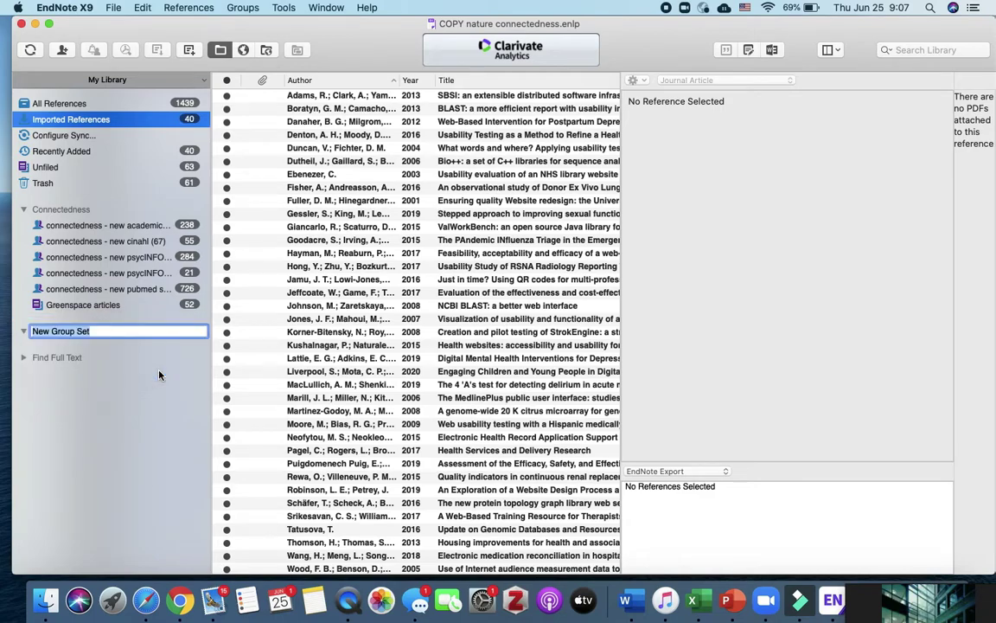
type("review")
key("Return")
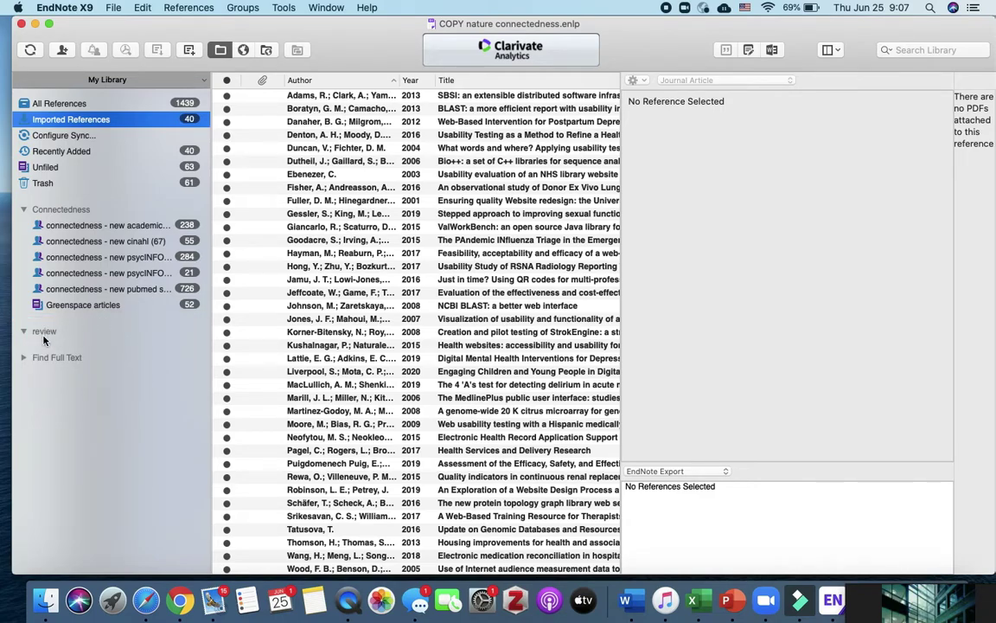
right_click(43, 339)
left_click(60, 345)
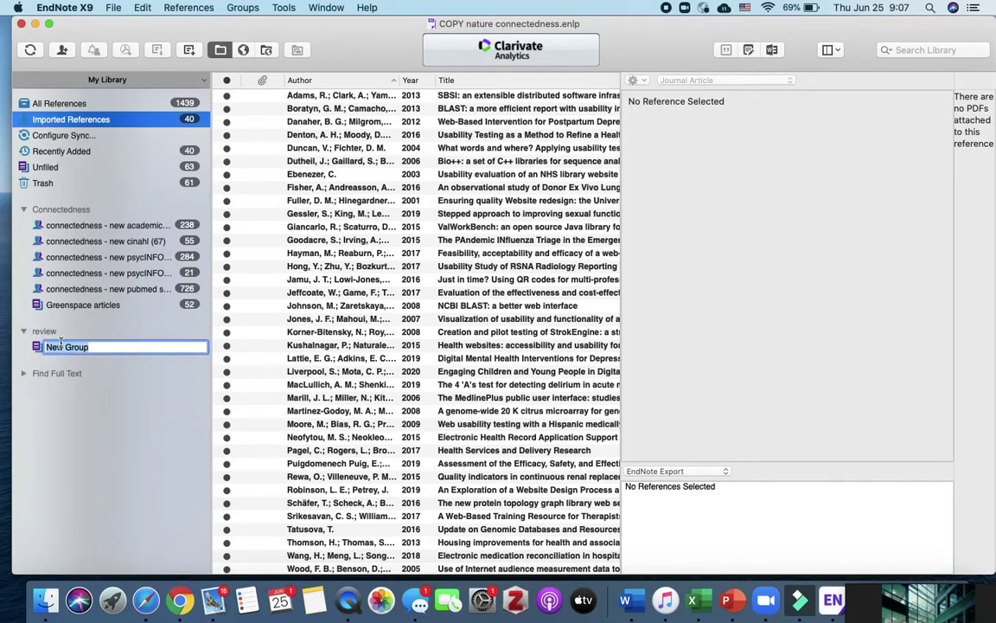
type("review_PubMed_40")
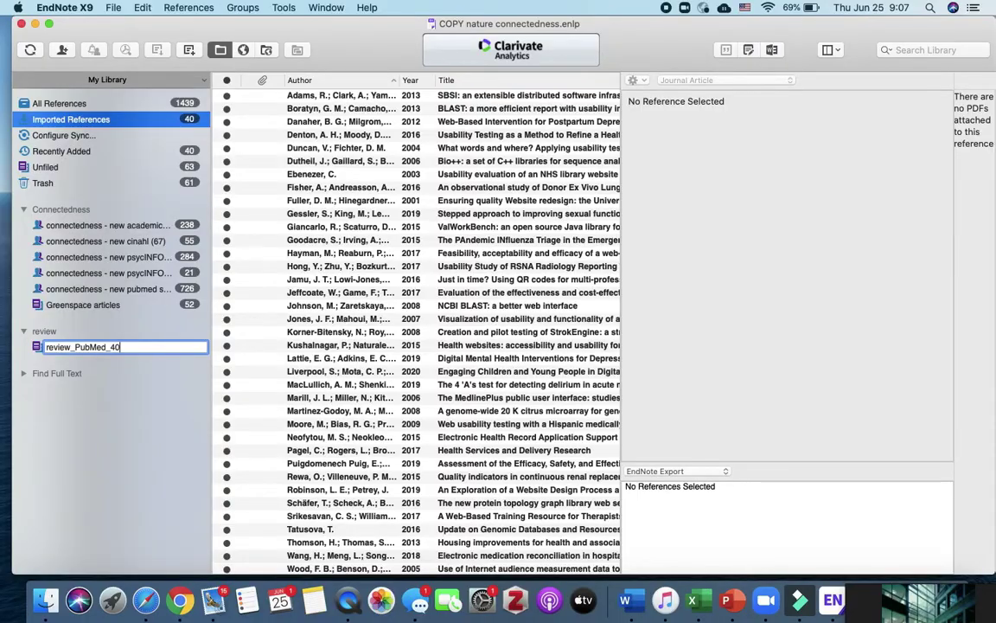
key("Return")
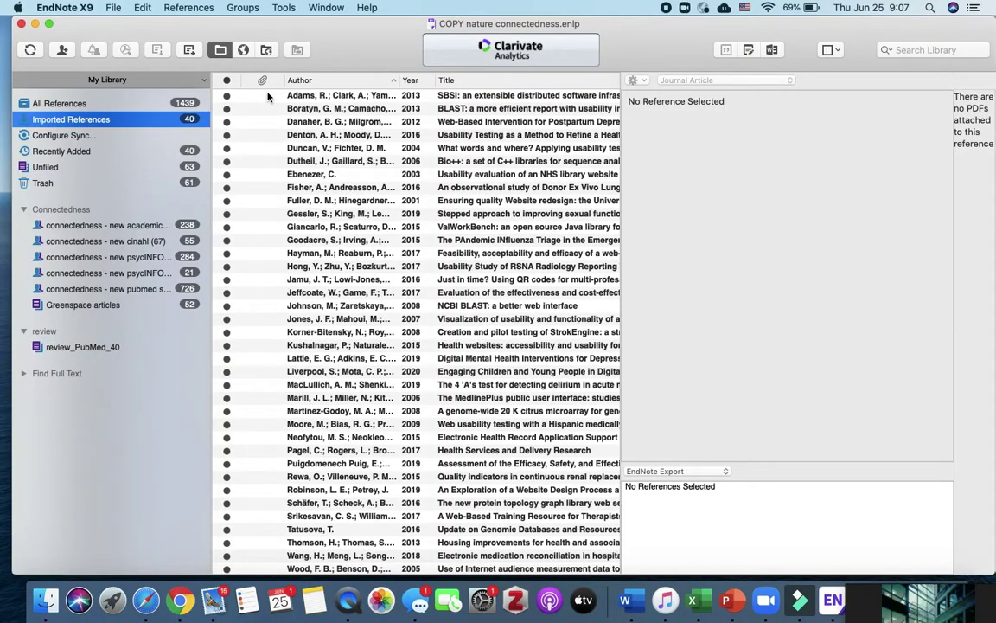
- Select all 40 imported references, drag them into review_PubMed_40, and view that group
left_click(243, 91)
scroll(305, 389, "down", 5)
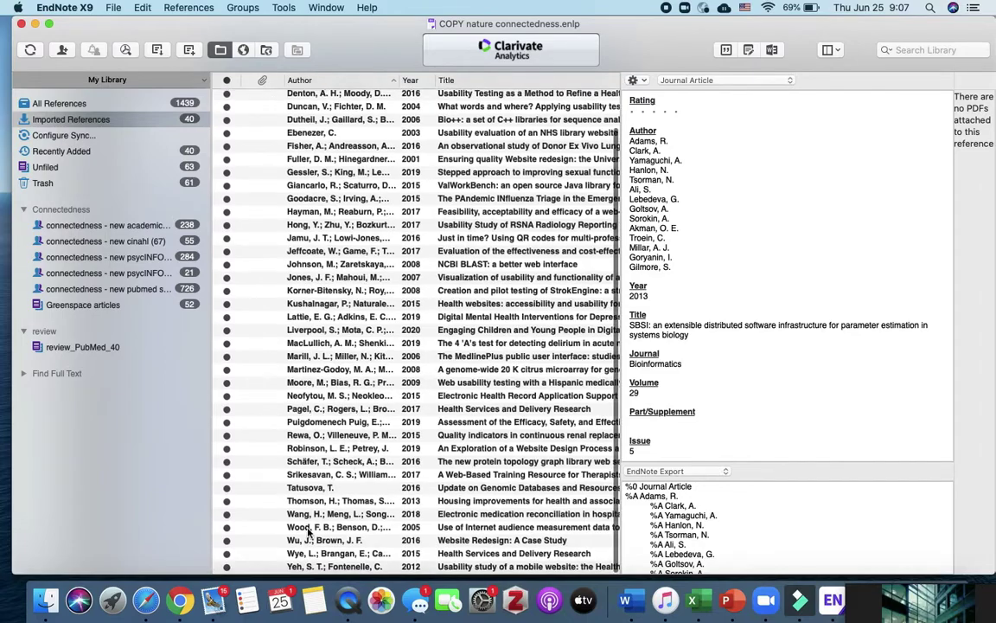
left_click(270, 567, "shift")
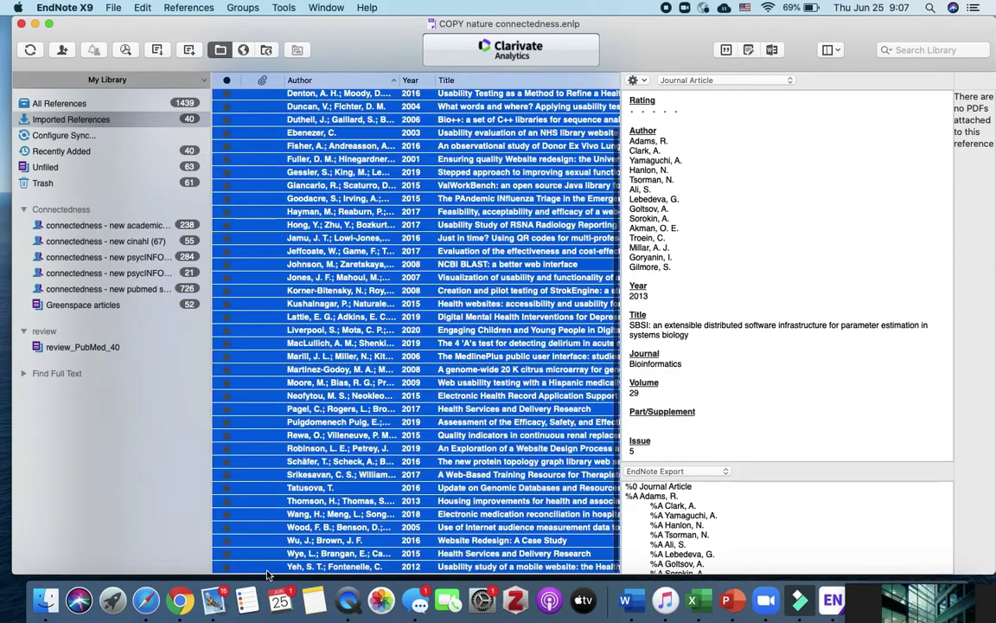
left_click_drag(275, 405, 95, 351)
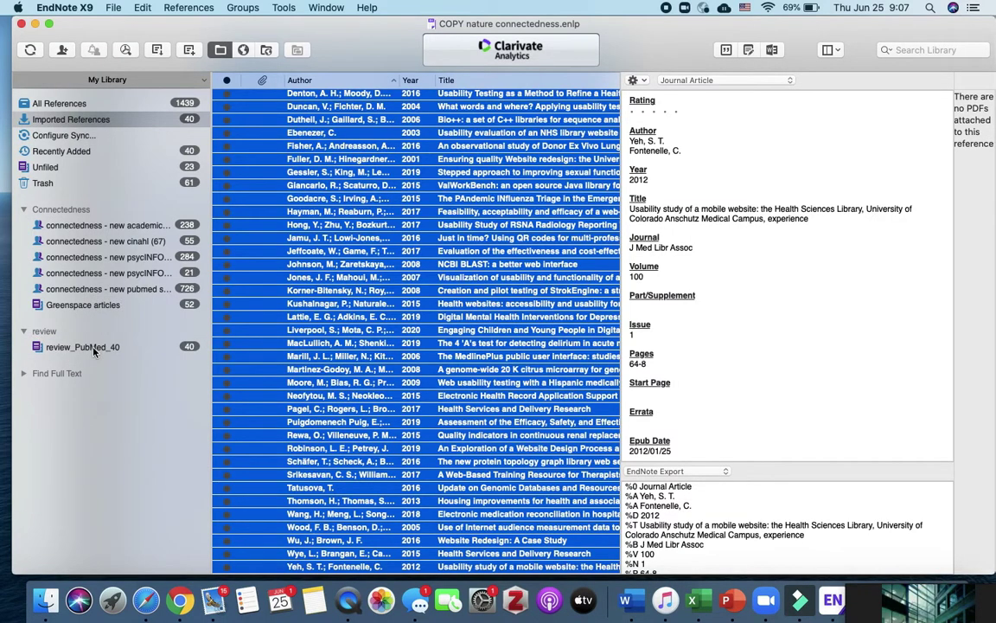
left_click(94, 350)
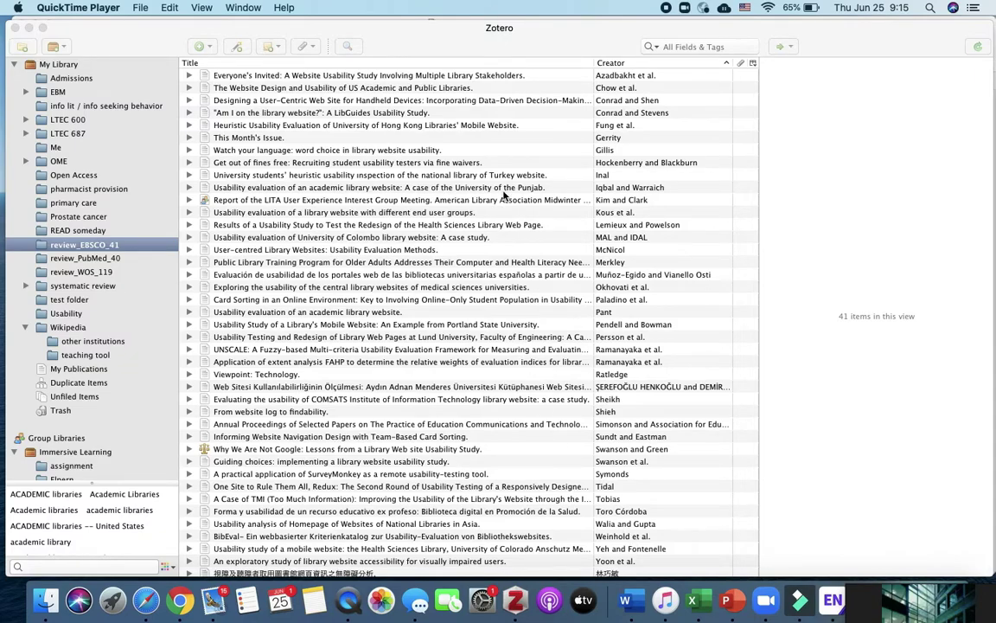
- In Zotero's Duplicate Items, merge the two Everyone's Invited copies into one item
scroll(151, 174, "down", 3)
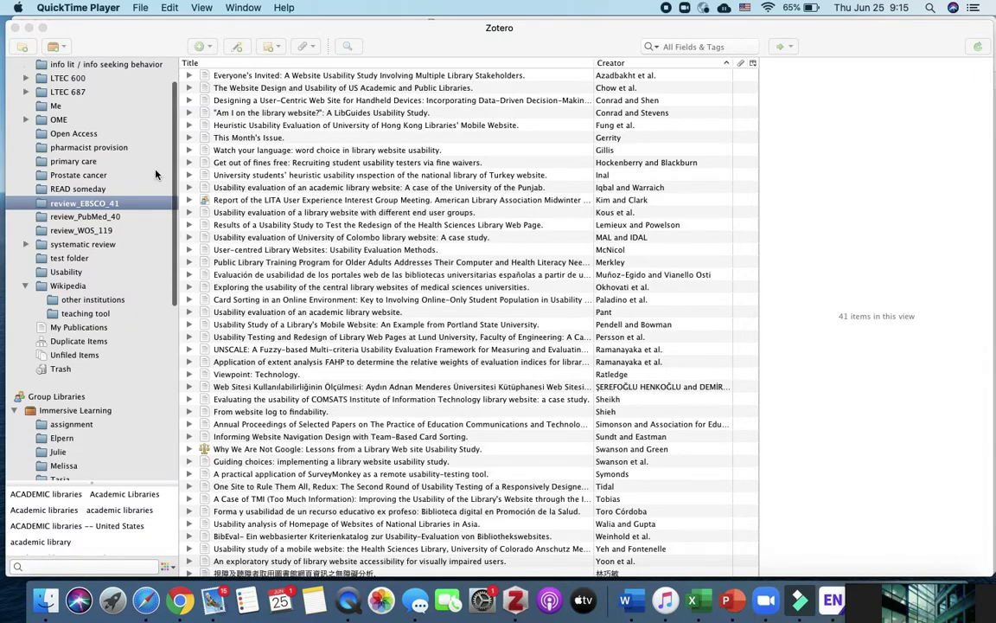
left_click(75, 327)
left_click(78, 342)
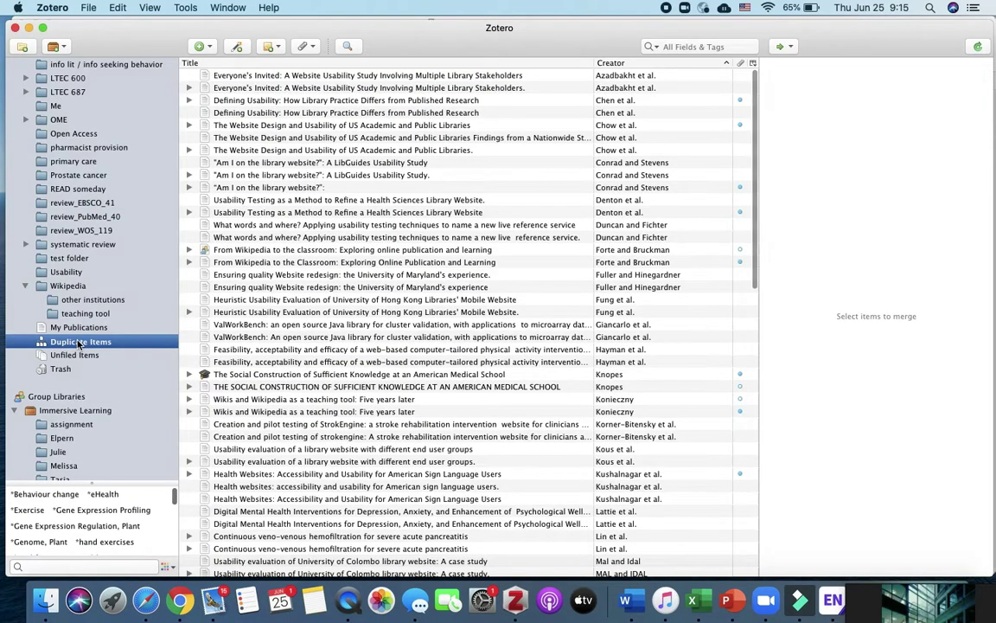
left_click(294, 87)
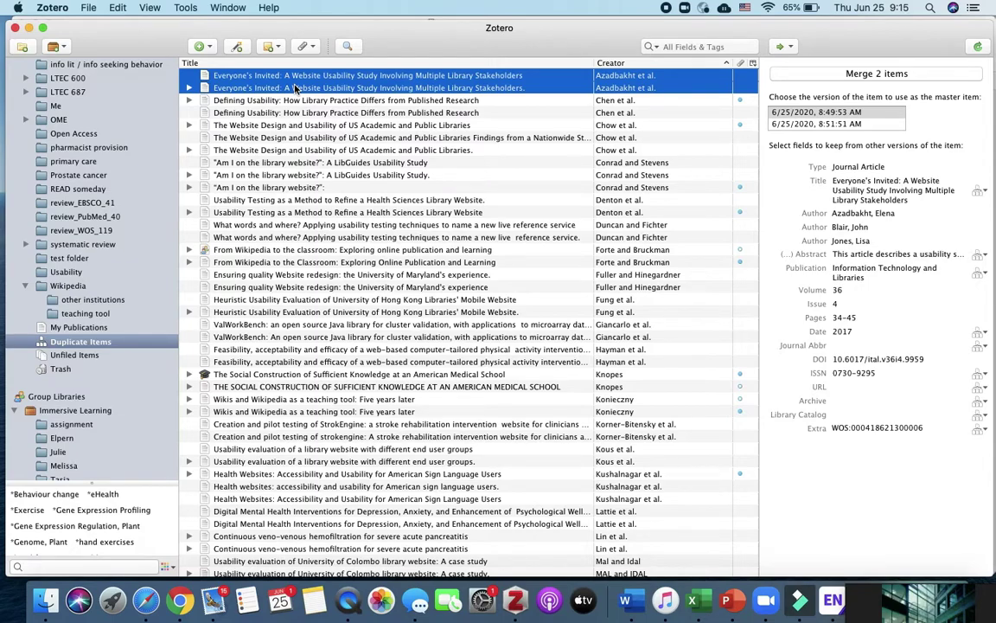
left_click(850, 76)
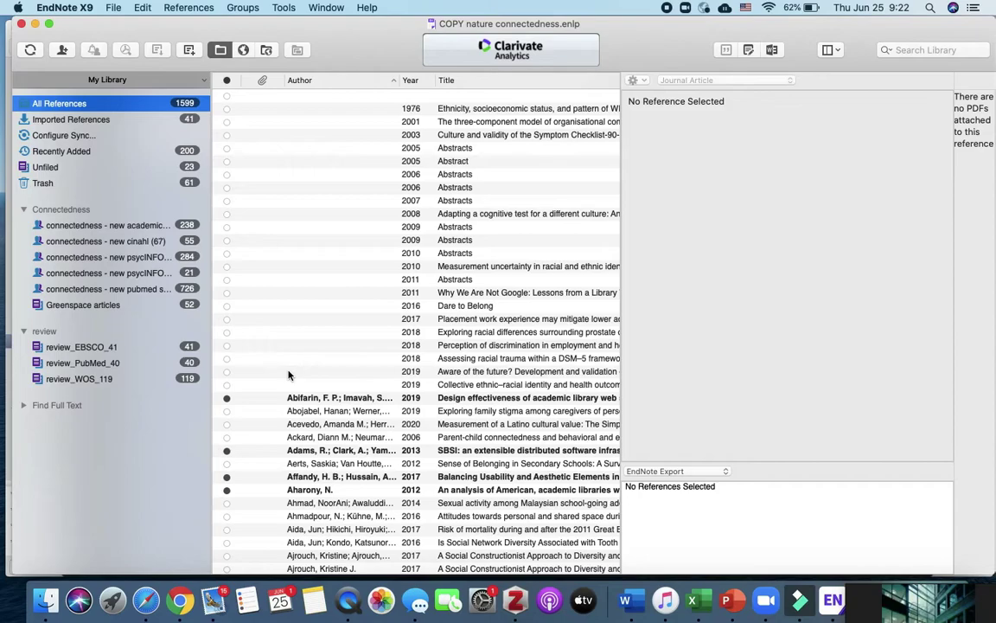
- Run References > Find Duplicates and skip ahead to the Azadbakht 2017 pair
left_click(195, 6)
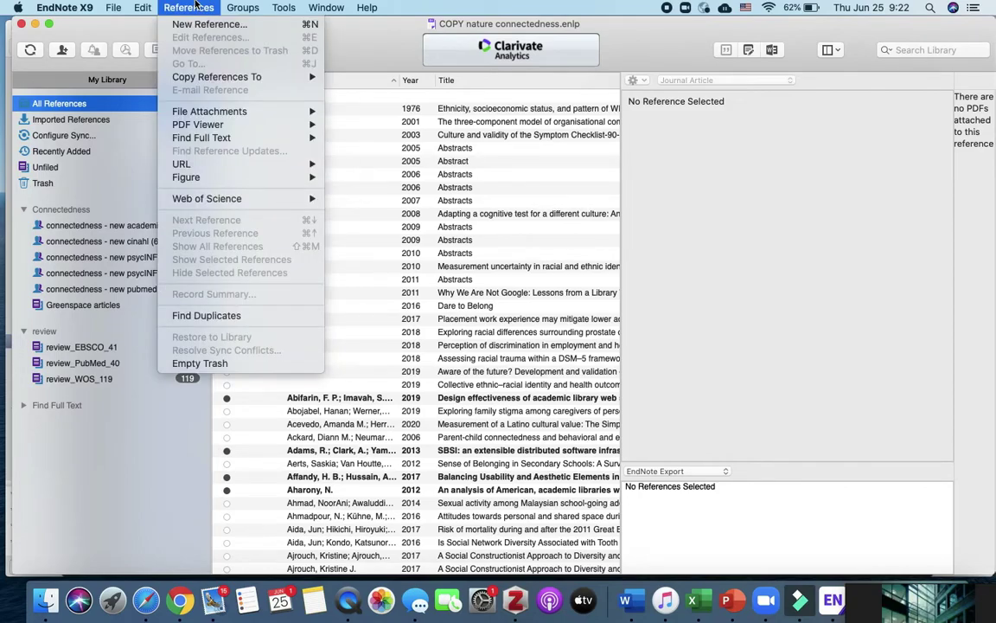
left_click(293, 316)
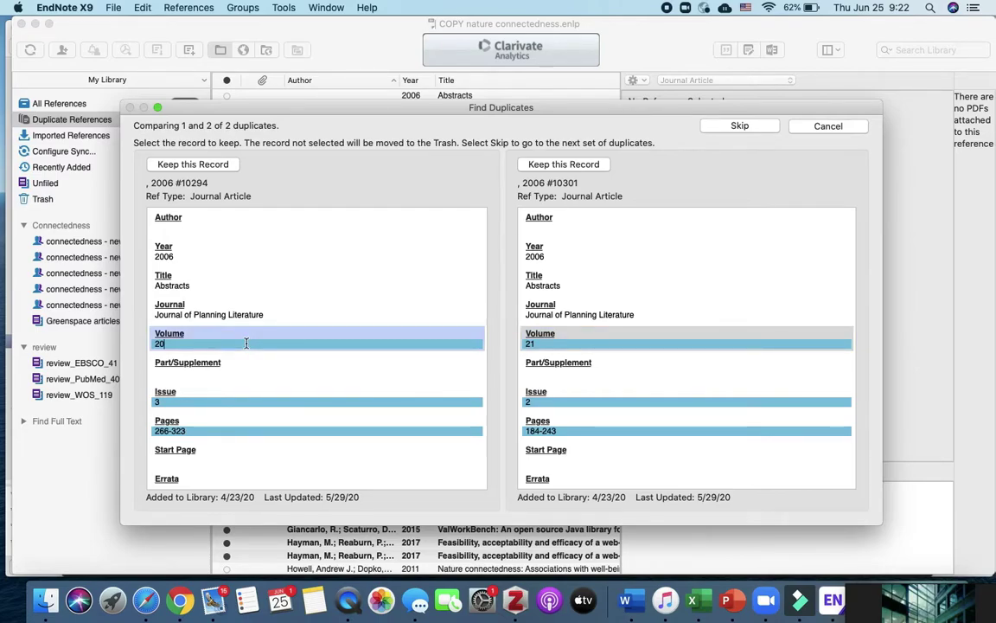
left_click(742, 126)
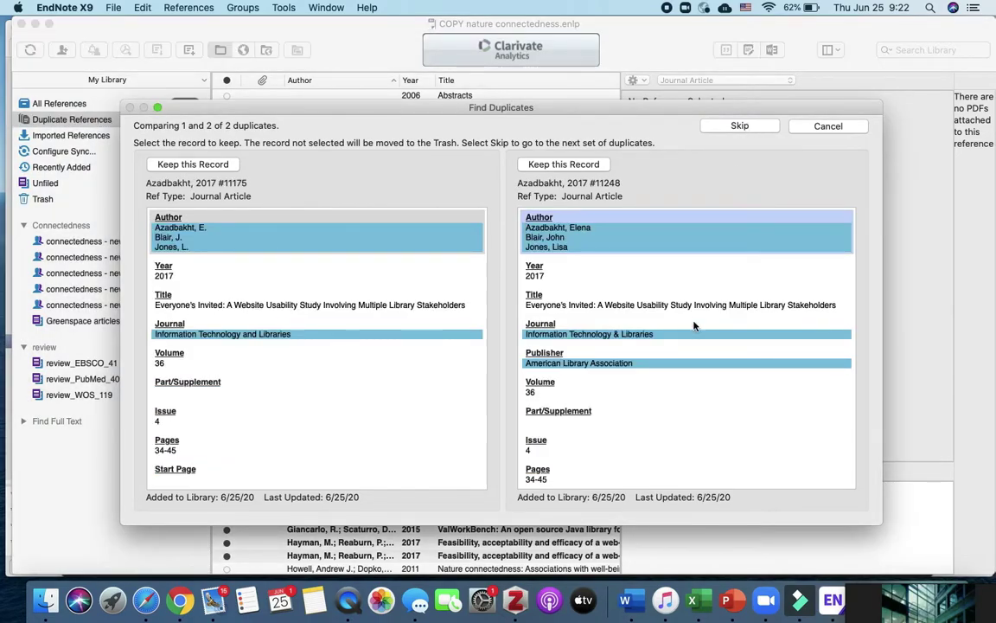
- Compare every field of both Azadbakht records and keep the EBSCOhost copy
scroll(693, 326, "down", 2)
scroll(694, 326, "down", 4)
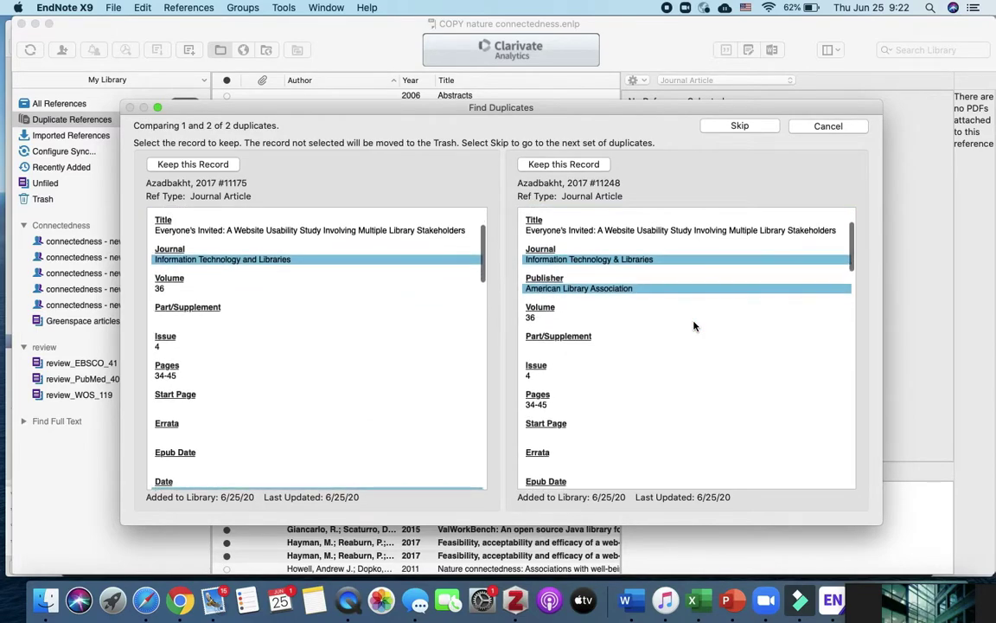
scroll(694, 326, "down", 5)
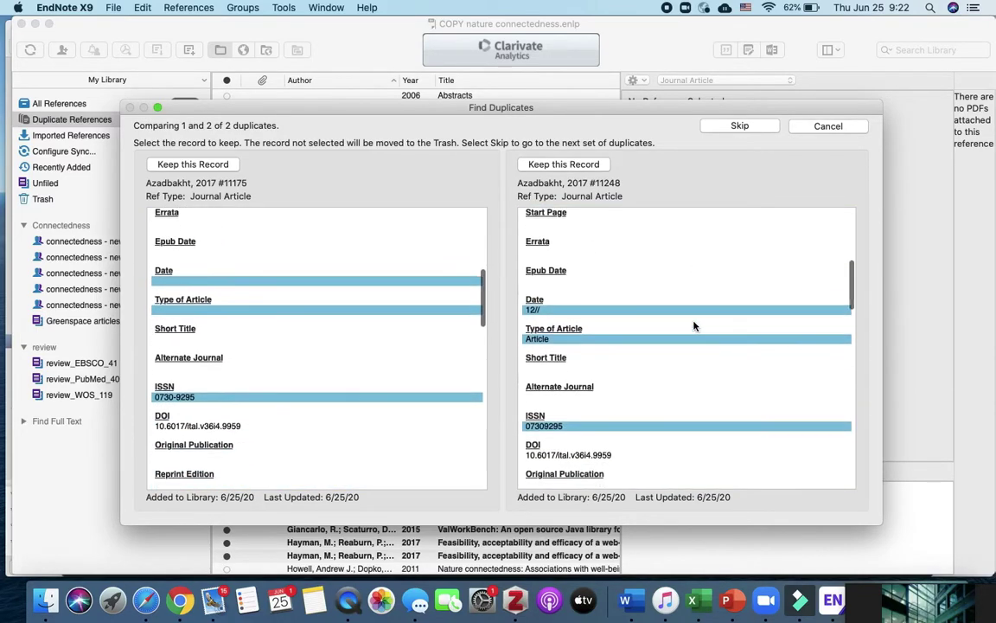
scroll(693, 326, "down", 5)
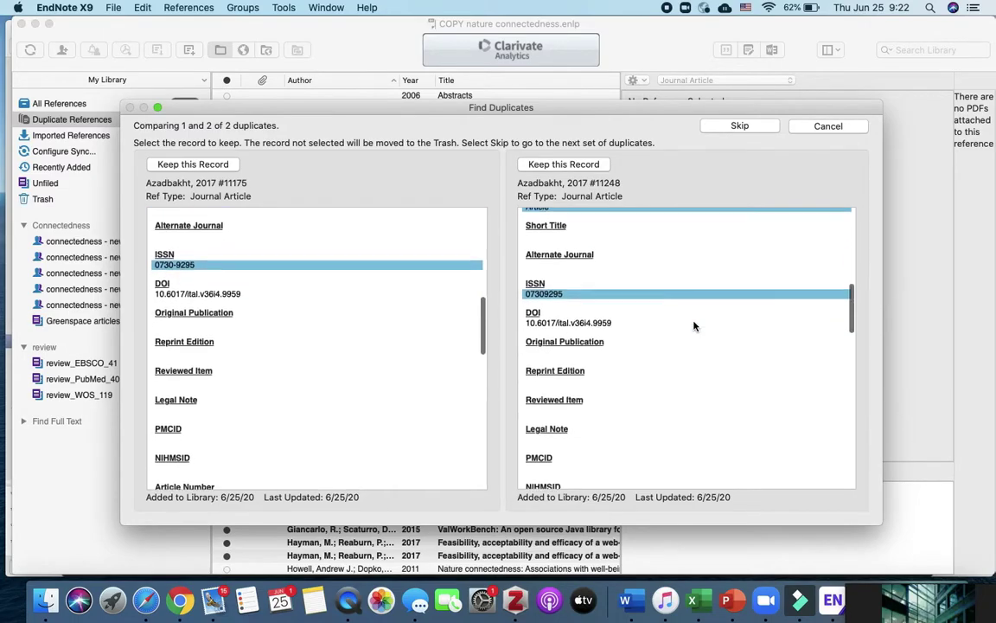
scroll(693, 326, "down", 6)
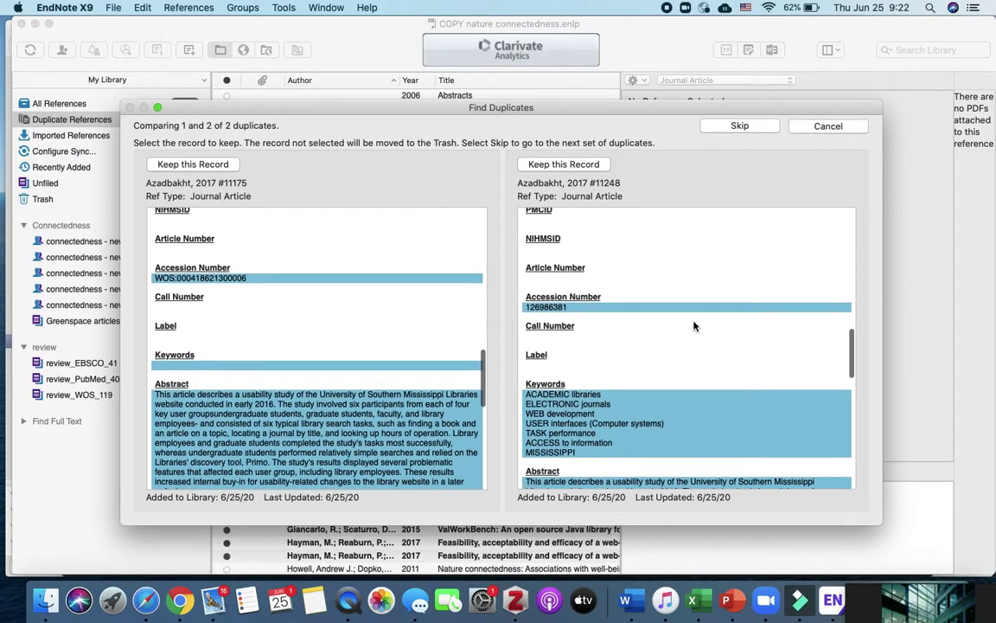
scroll(693, 326, "down", 6)
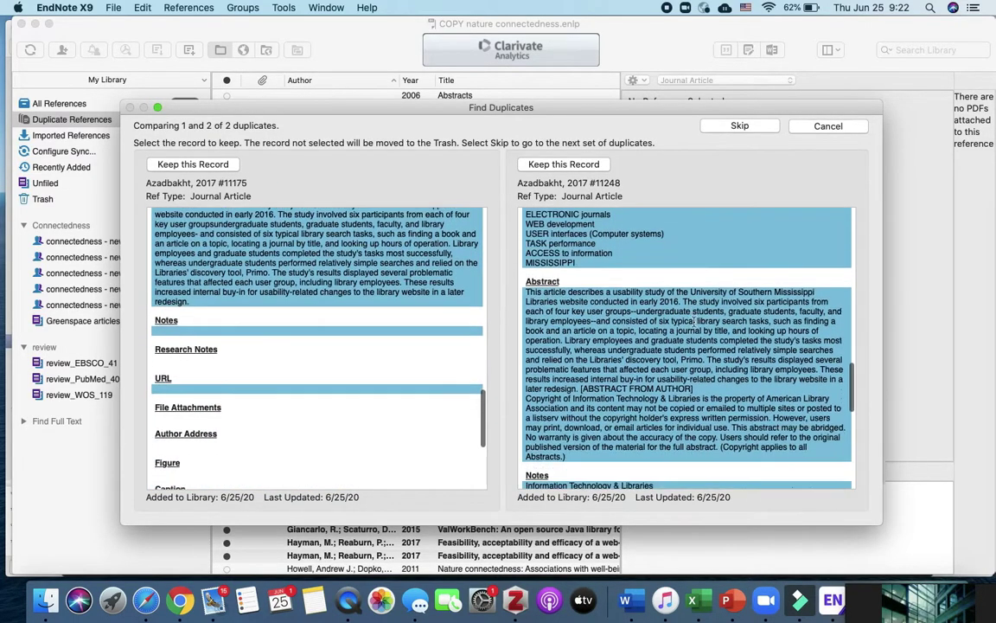
scroll(694, 326, "down", 6)
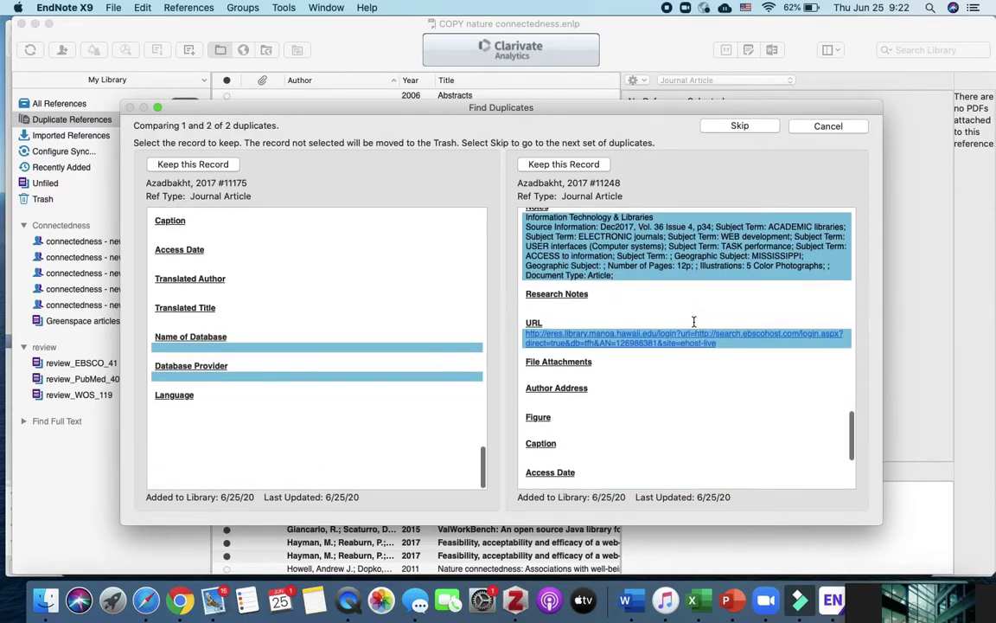
scroll(705, 363, "down", 4)
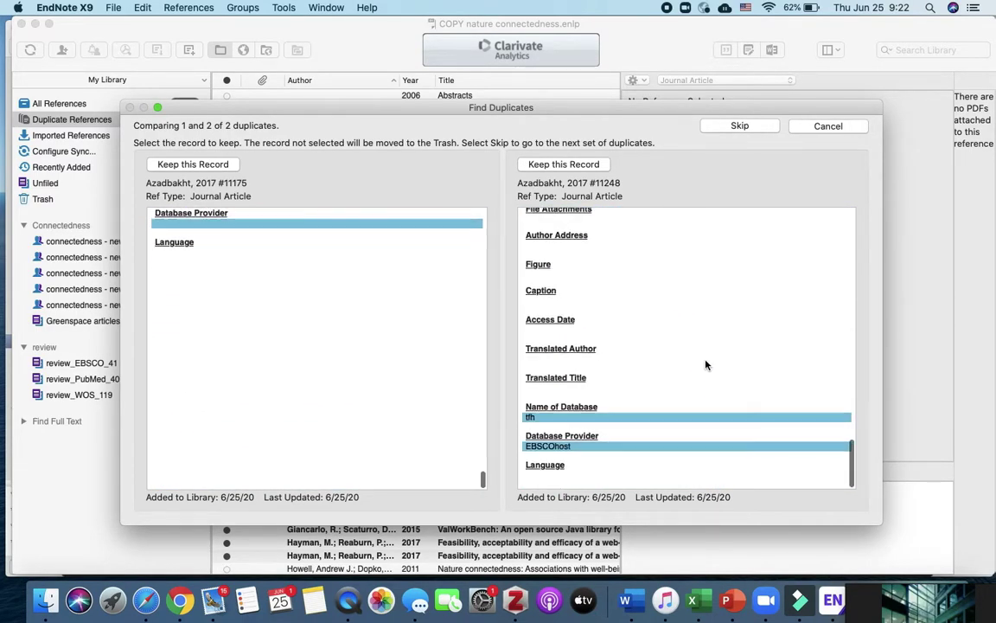
scroll(704, 364, "up", 5)
scroll(704, 364, "up", 10)
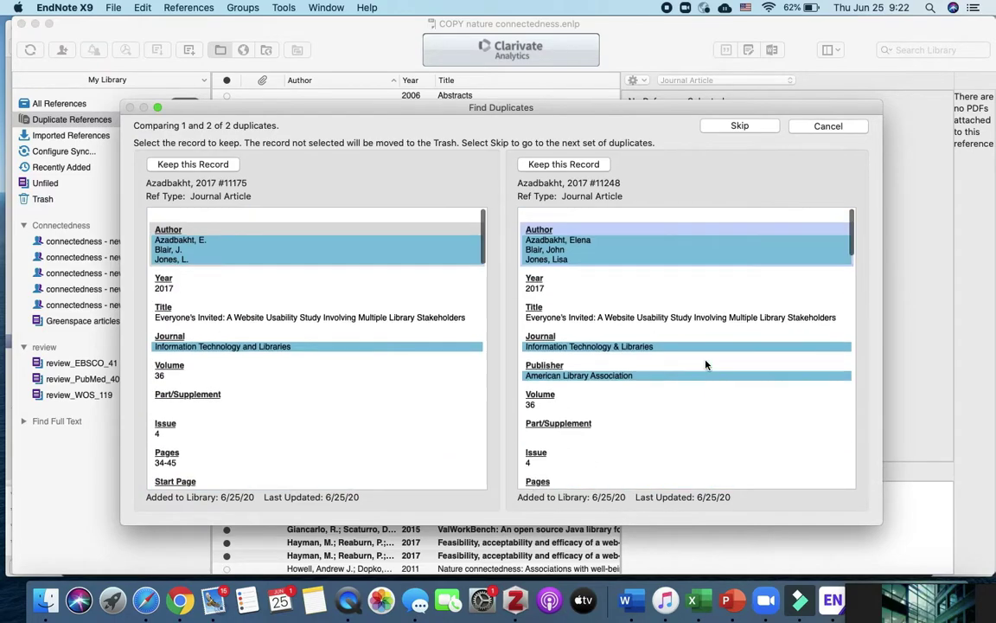
left_click(589, 165)
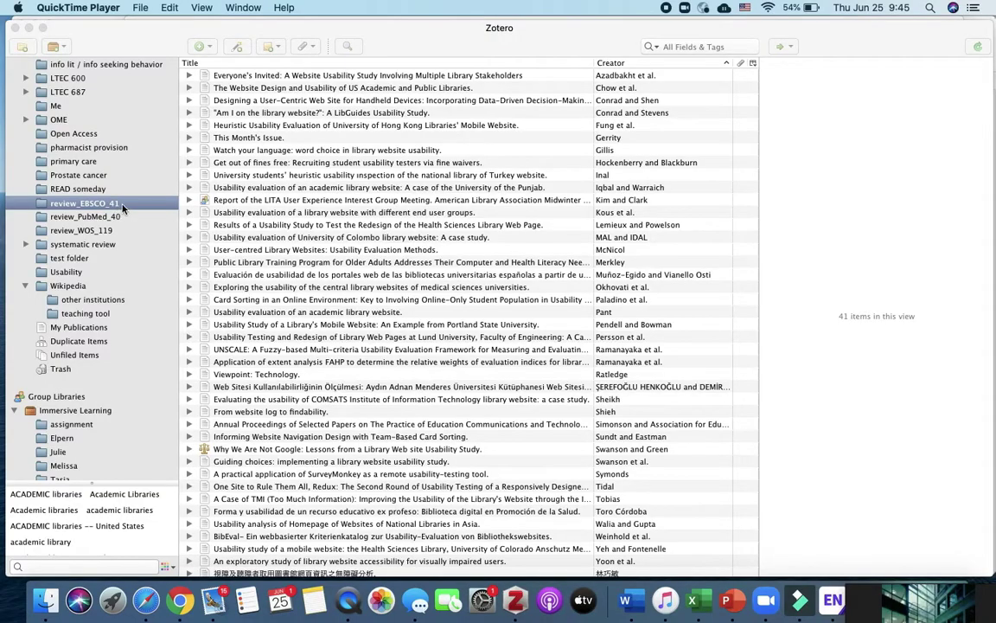
- Export review_EBSCO_41 as an RIS file to Downloads, then open review_PubMed_40
left_click(123, 204)
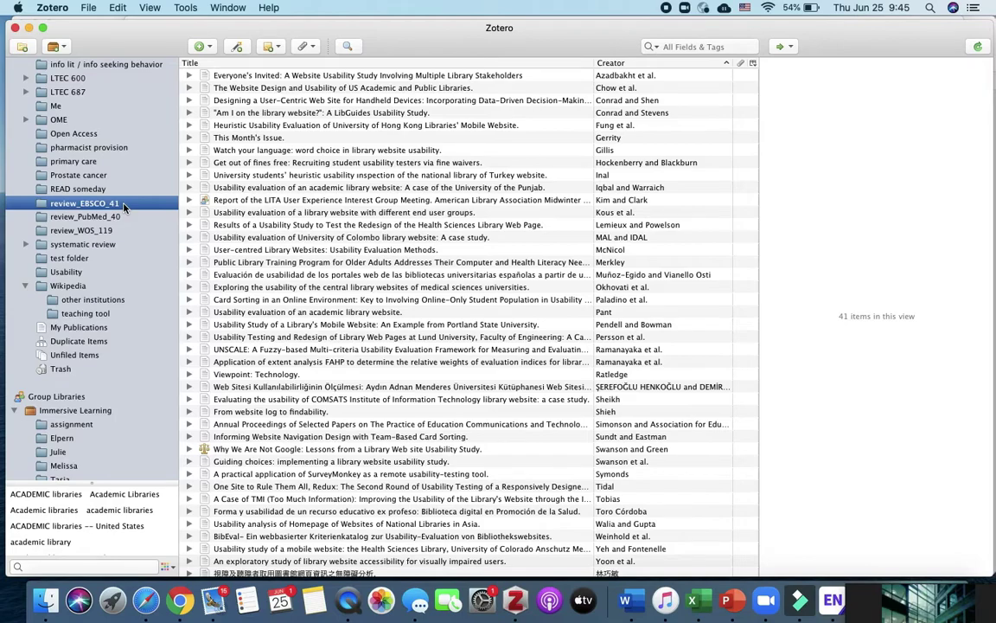
right_click(124, 205)
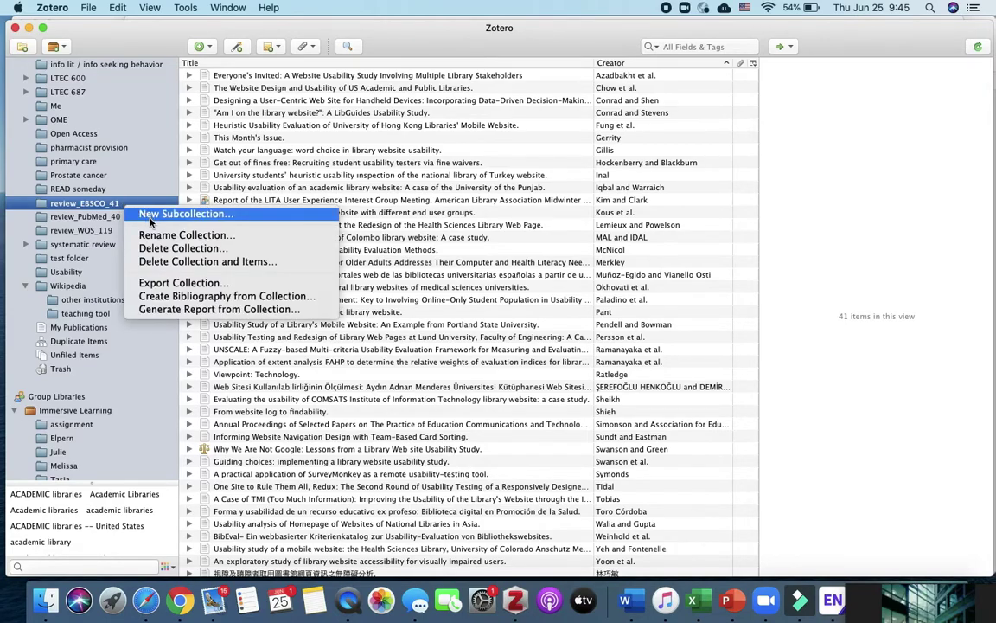
left_click(165, 282)
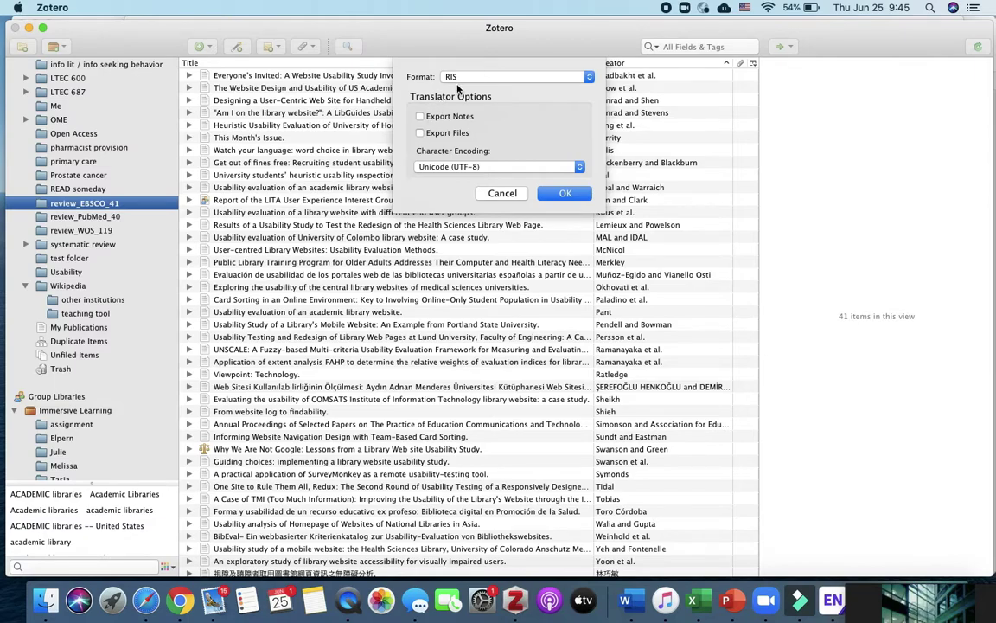
left_click(562, 195)
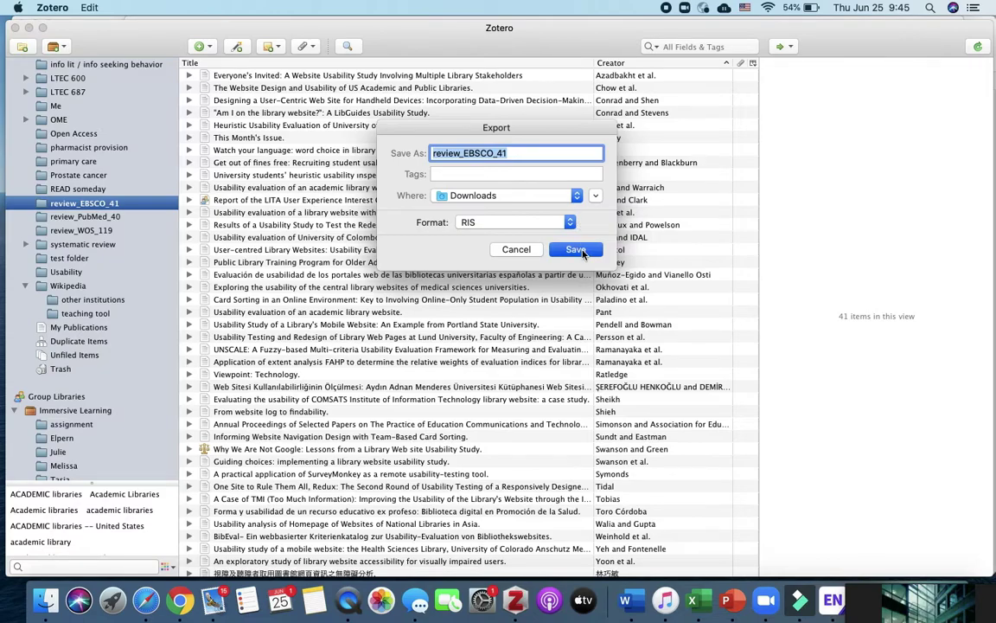
left_click(581, 251)
left_click(70, 217)
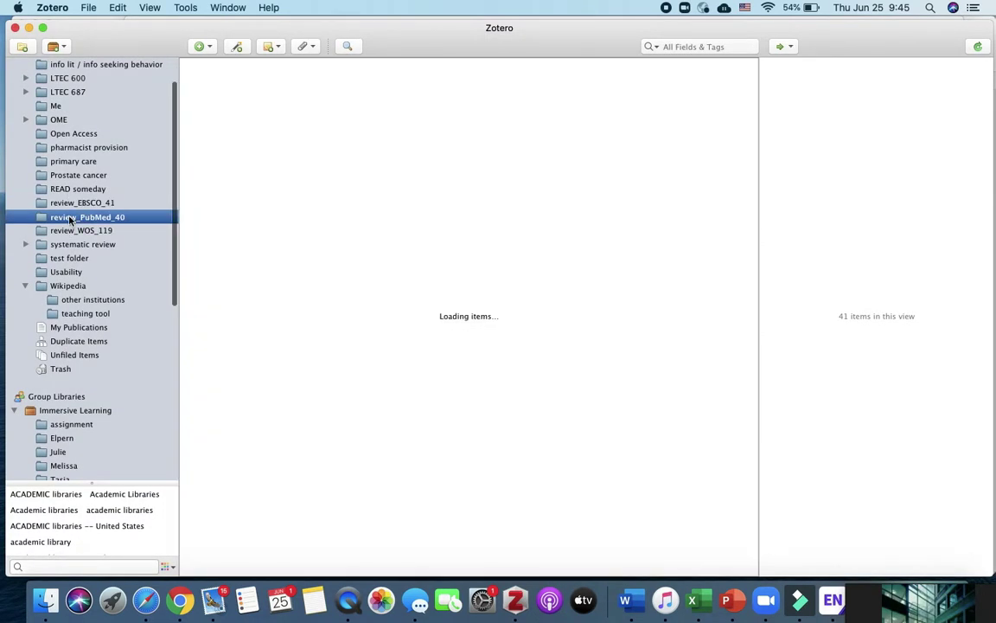
- Switch to EndNote and select every reference in the review_EBSCO_41 group
right_click(70, 217)
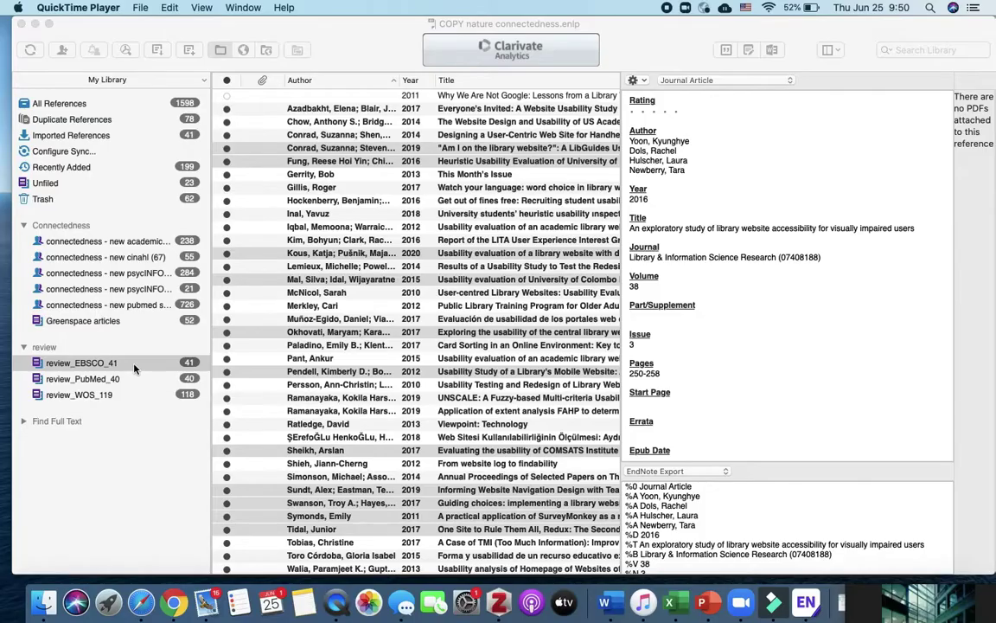
left_click(120, 326)
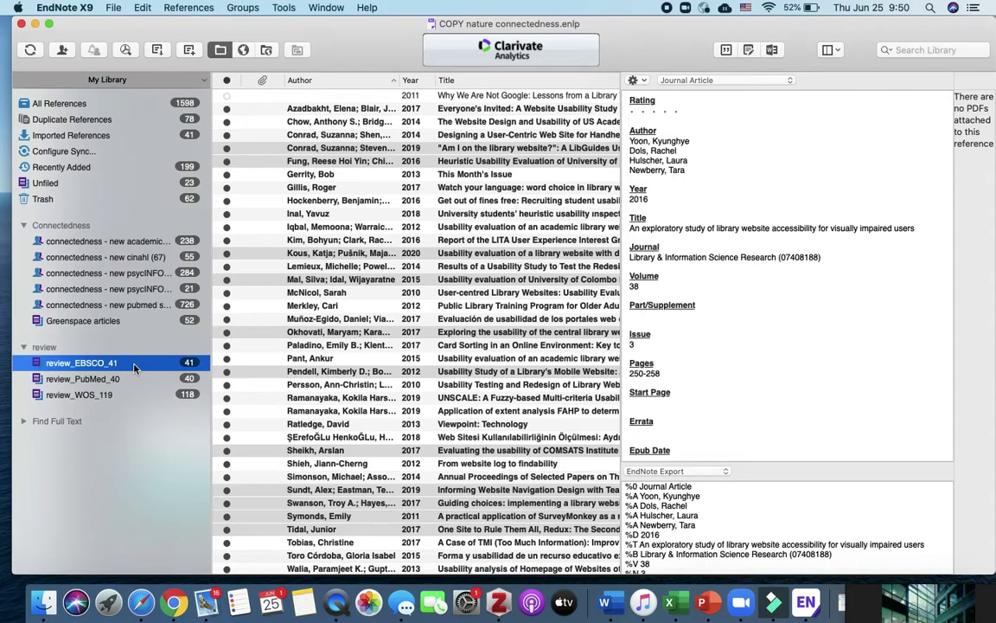
scroll(372, 126, "right", 2)
left_click(365, 97)
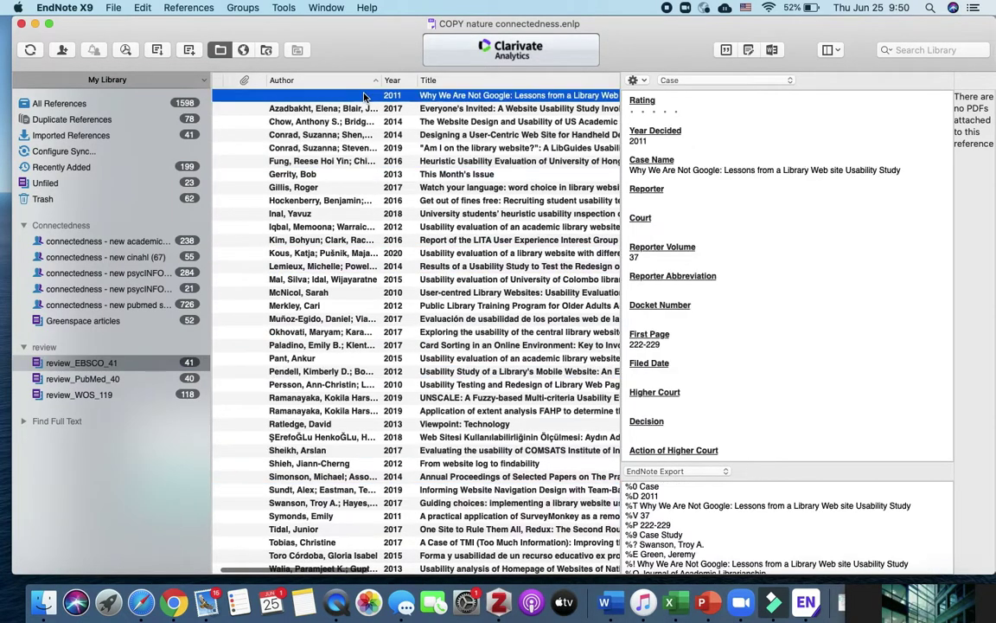
scroll(411, 276, "down", 6)
scroll(410, 277, "left", 2)
scroll(452, 300, "up", 2)
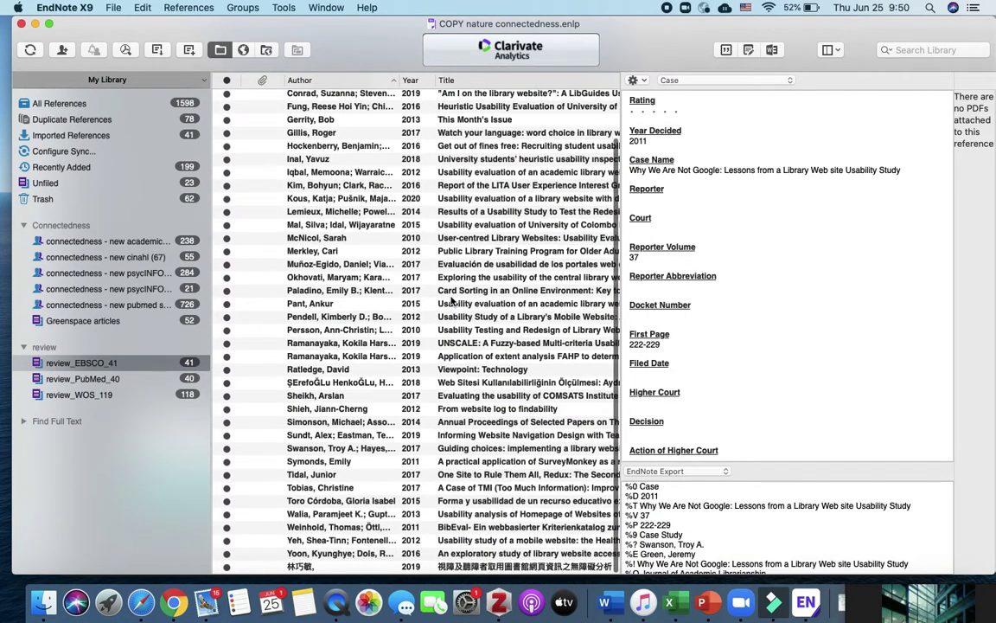
left_click(301, 562, "shift")
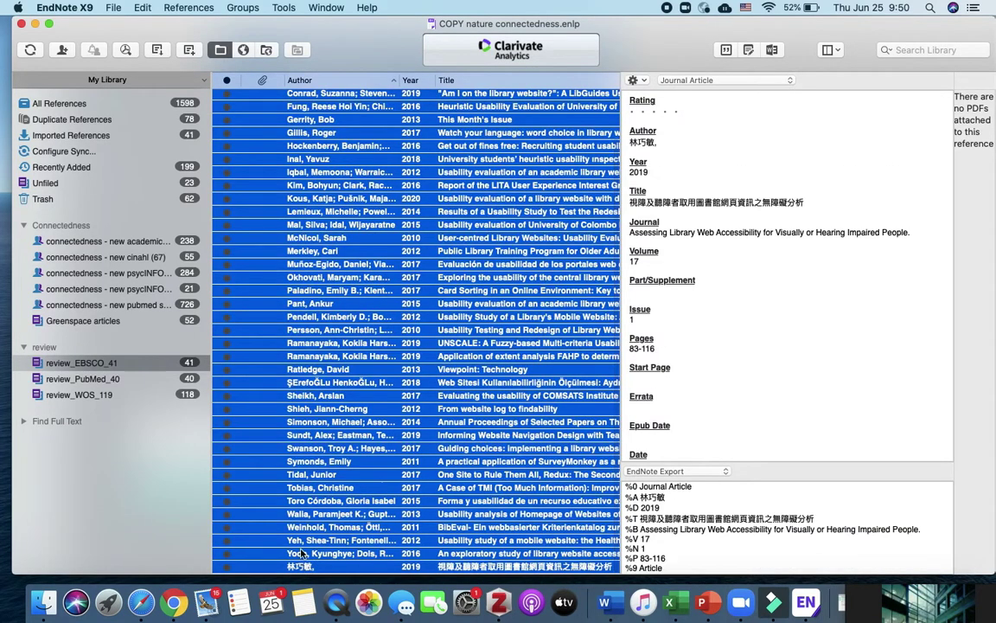
- Export the selection as EndNote Export text file review_EBSCO_41 to the Desktop
left_click(117, 7)
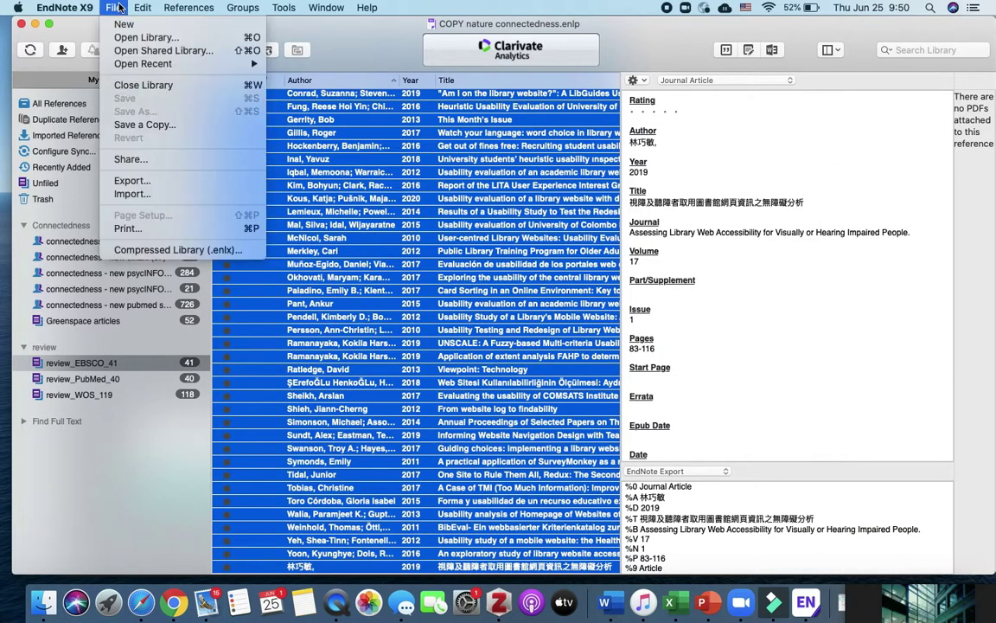
left_click(171, 183)
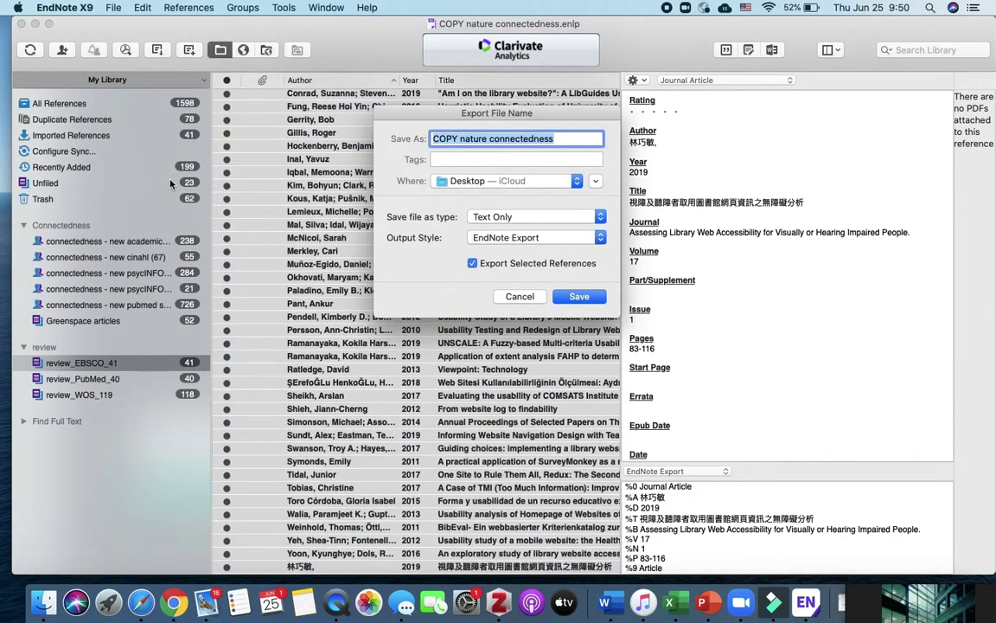
type("re")
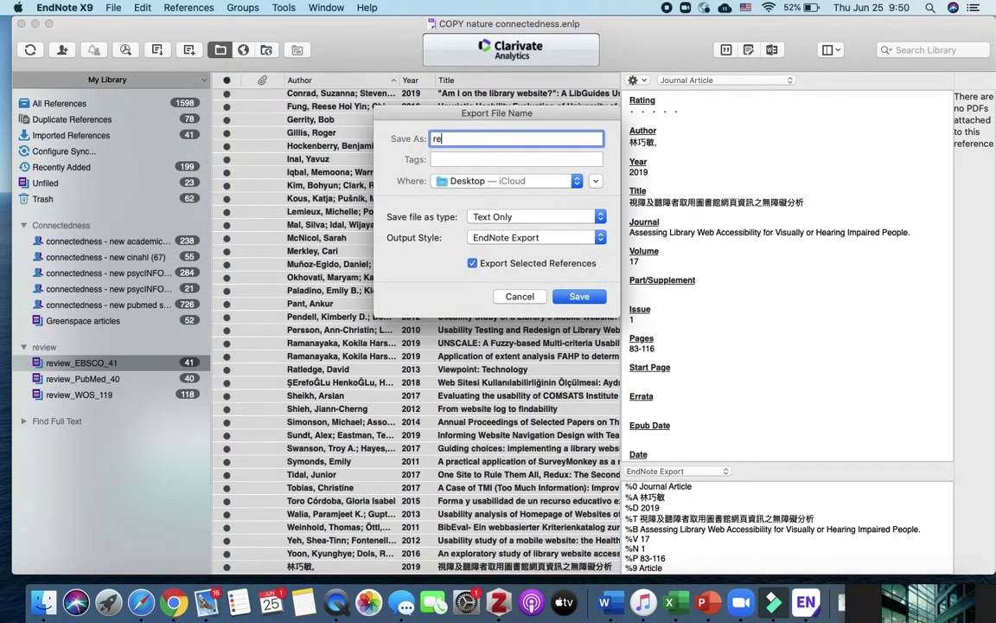
type("view_EBSCO_41")
left_click(581, 294)
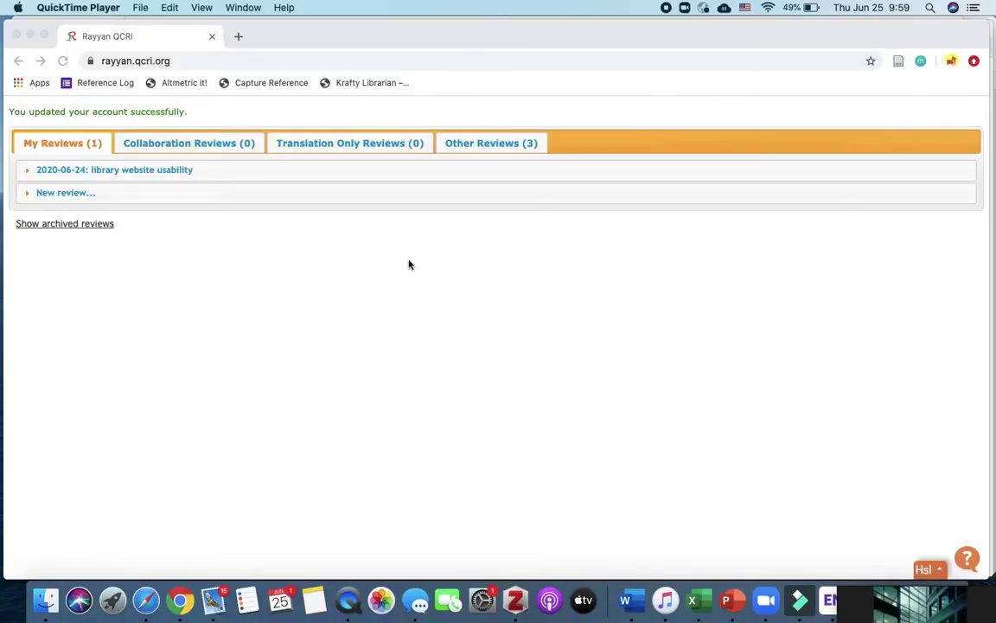
- Expand the 2020-06-24 library website usability review and open its upload page
left_click(159, 173)
left_click(160, 174)
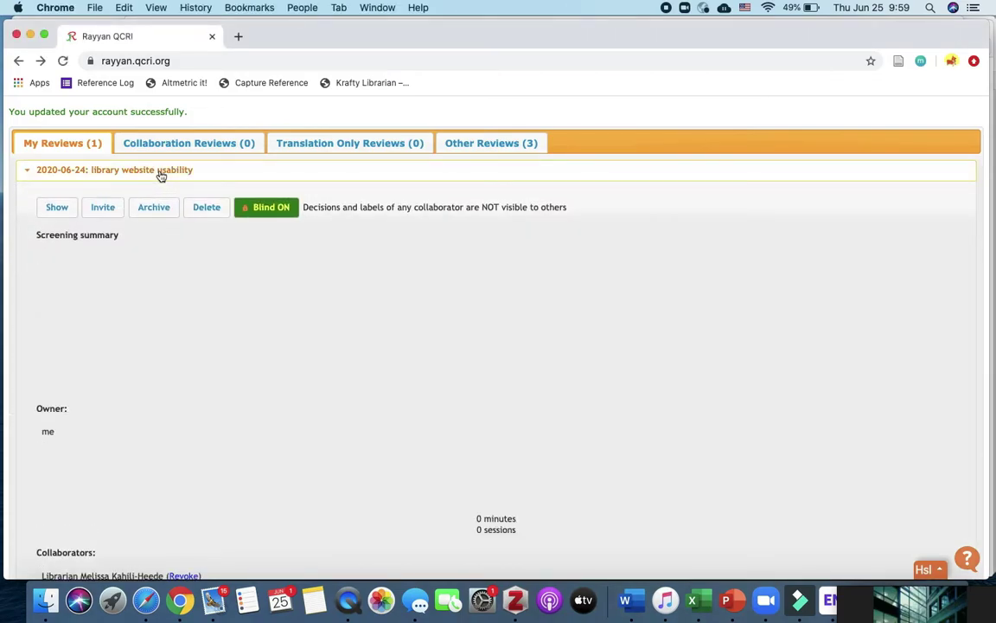
scroll(276, 381, "down", 3)
scroll(276, 380, "up", 3)
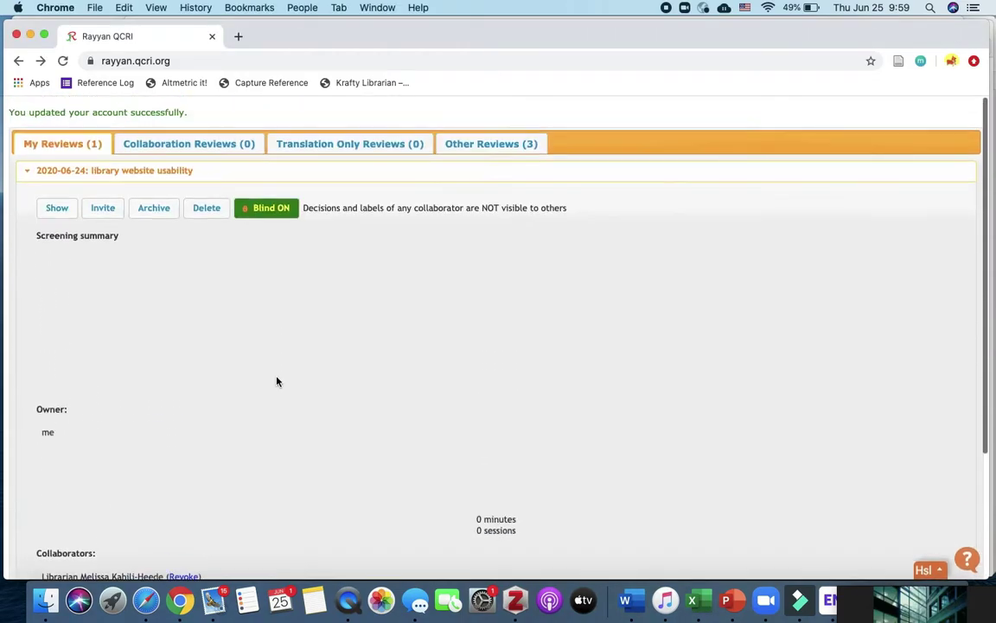
left_click(57, 212)
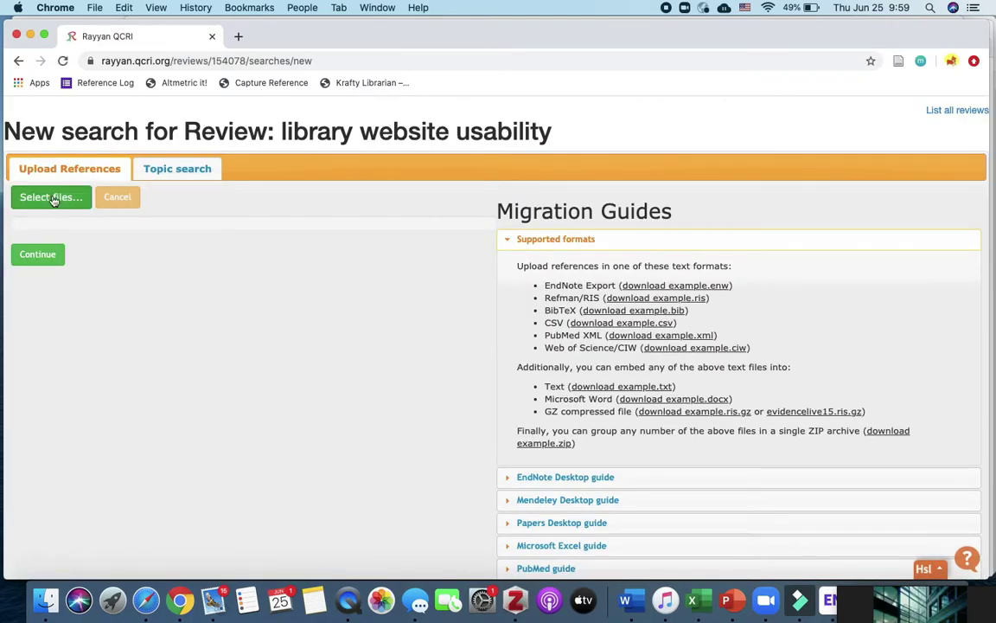
- Upload the three review_*.ris files from Downloads into the review and continue
left_click(52, 198)
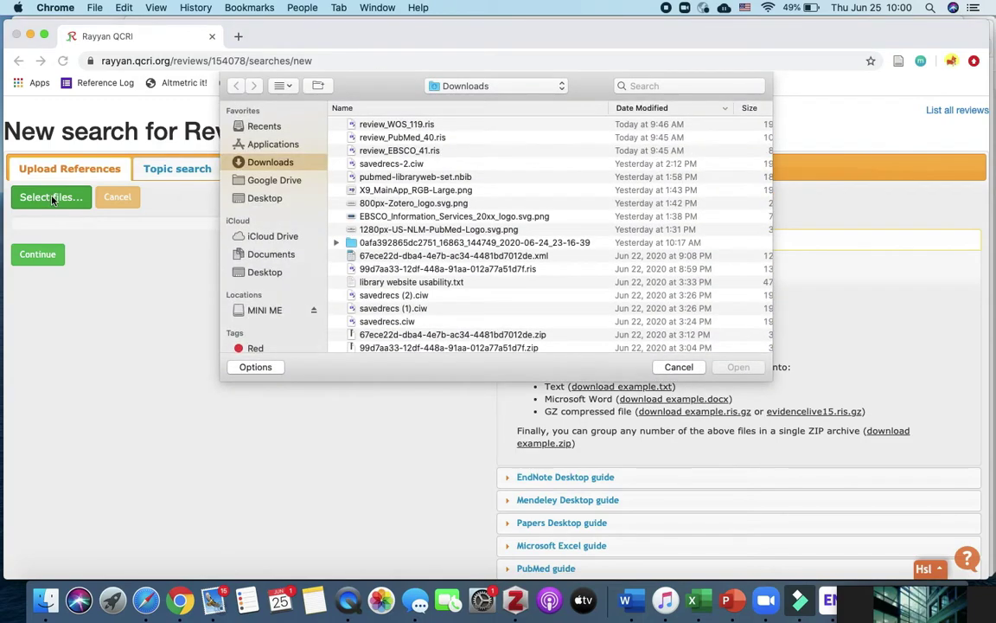
left_click(424, 128)
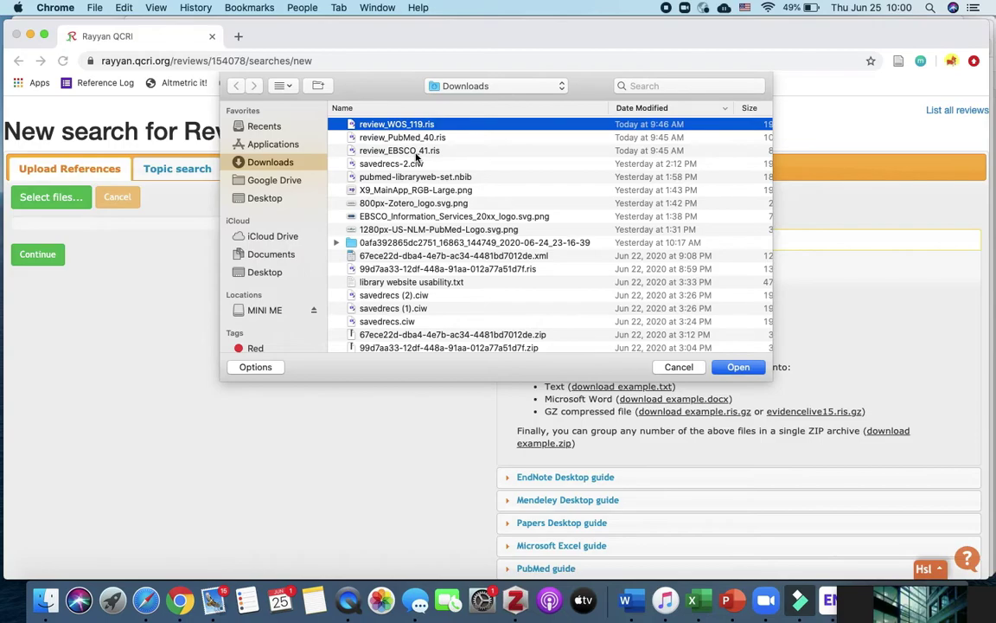
left_click(417, 153, "shift")
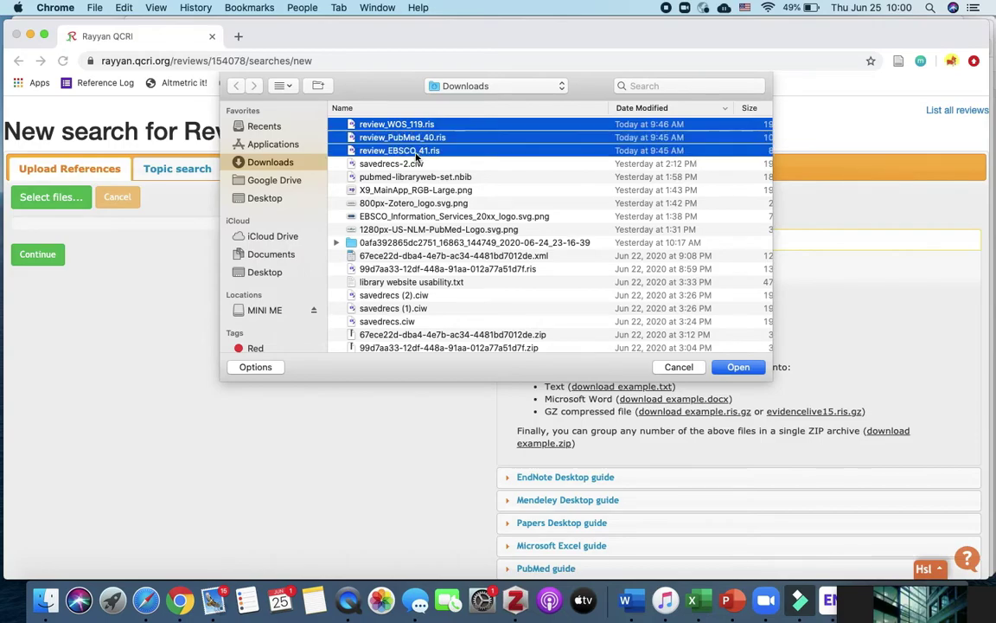
left_click(738, 369)
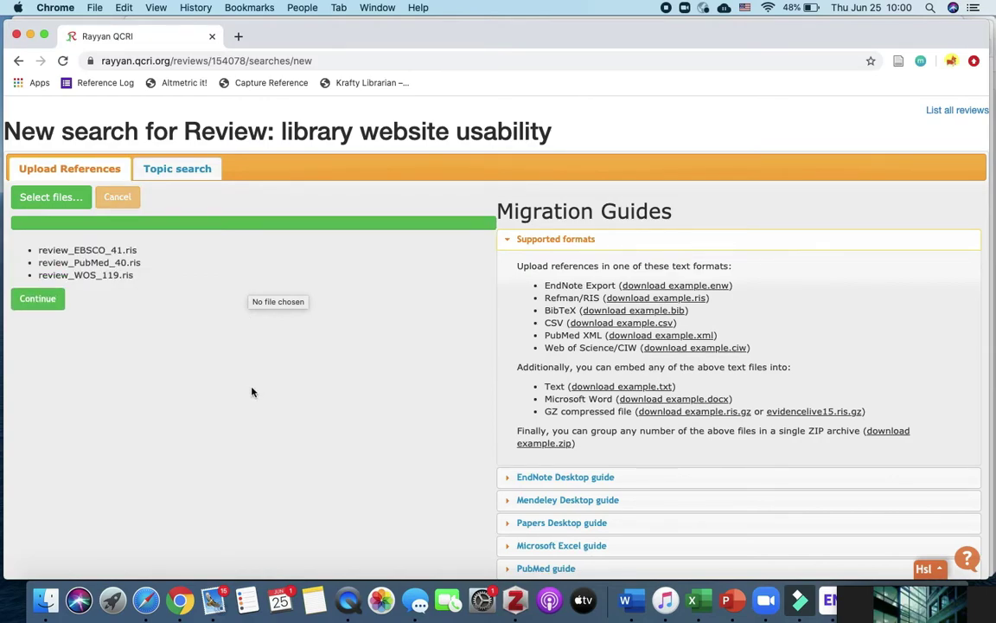
left_click(37, 298)
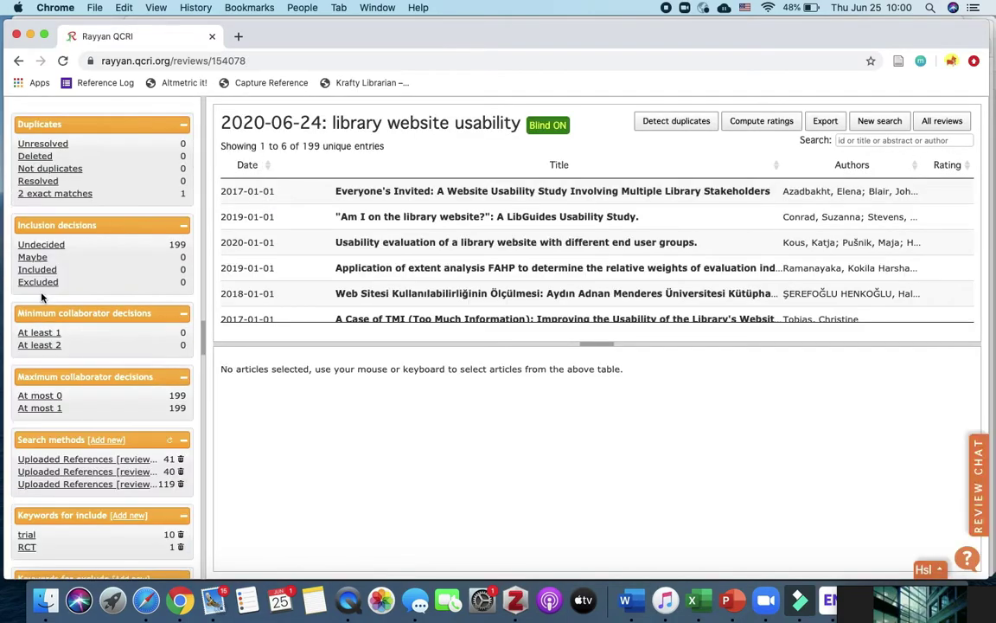
- Filter the references by all three uploaded sets (41, 40 and 119)
scroll(99, 424, "down", 3)
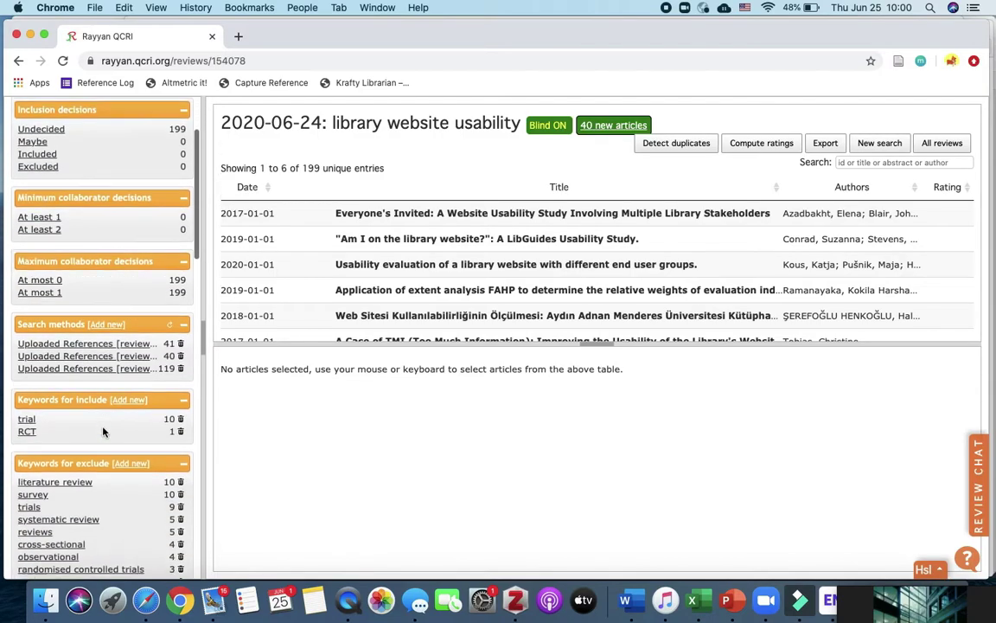
scroll(102, 431, "down", 2)
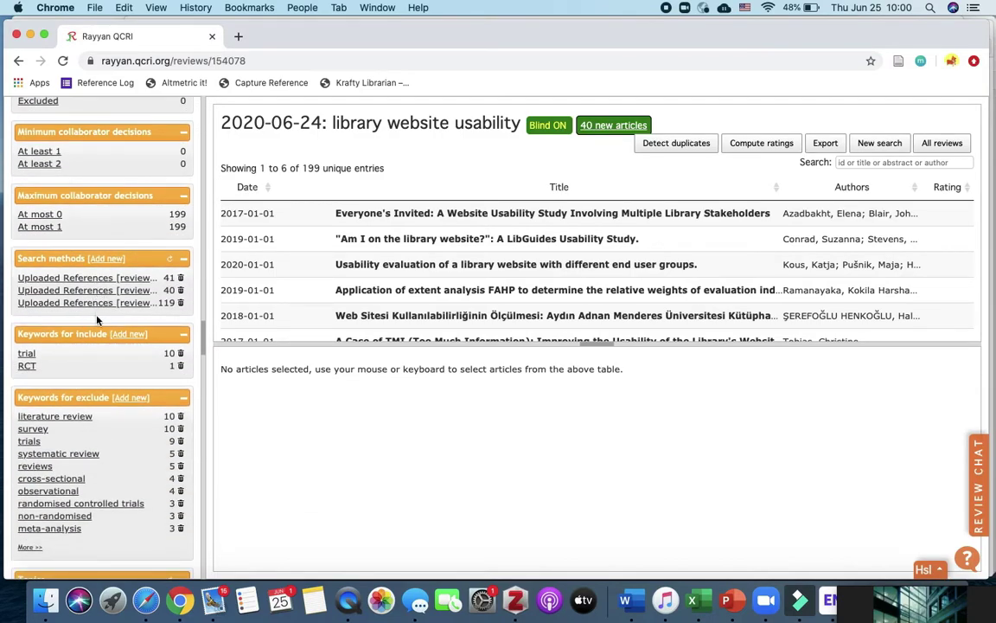
left_click(97, 279)
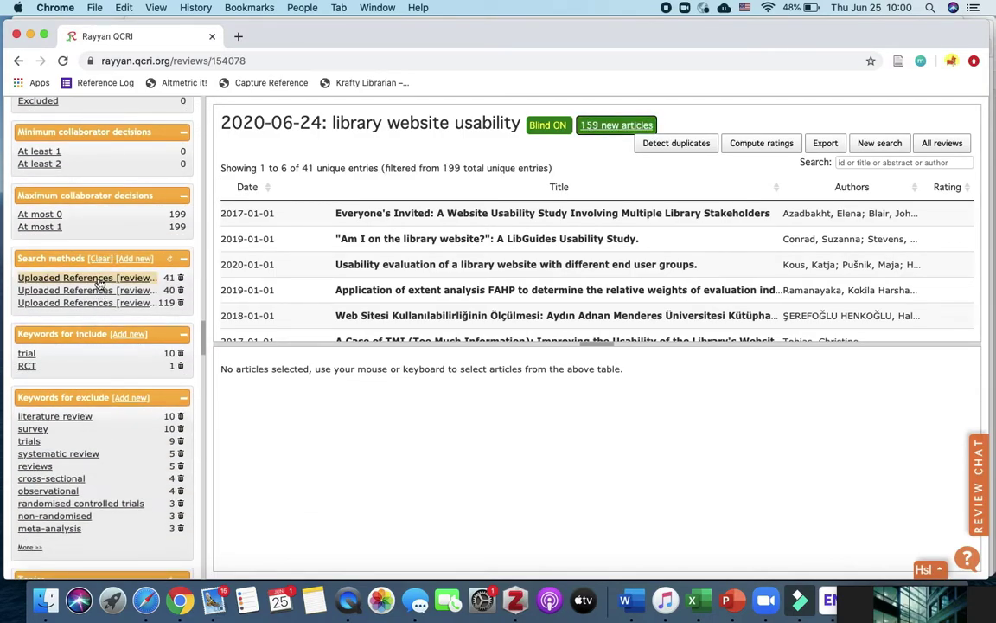
left_click(96, 291)
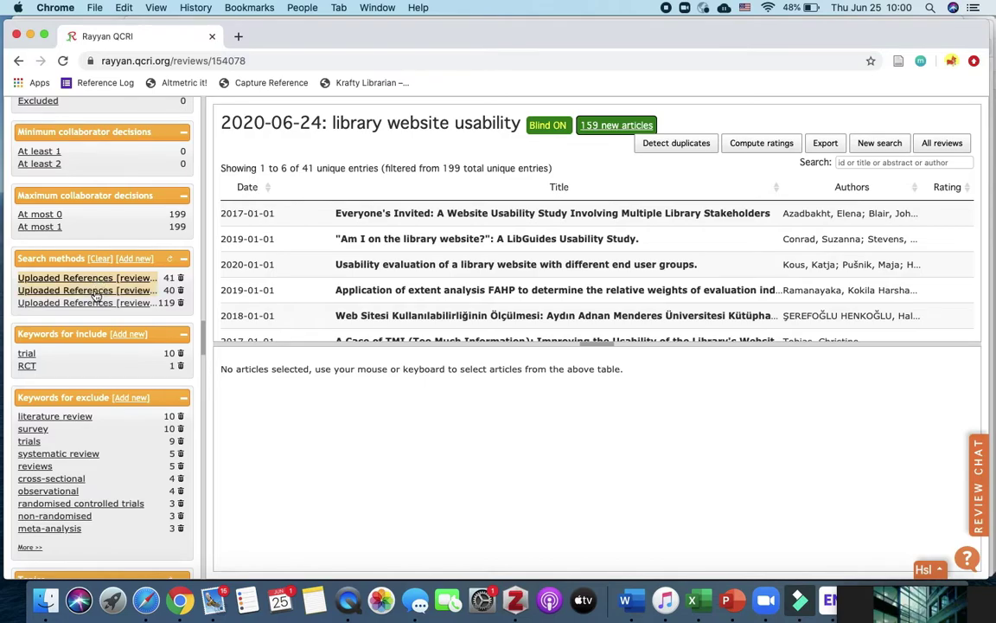
left_click(94, 305)
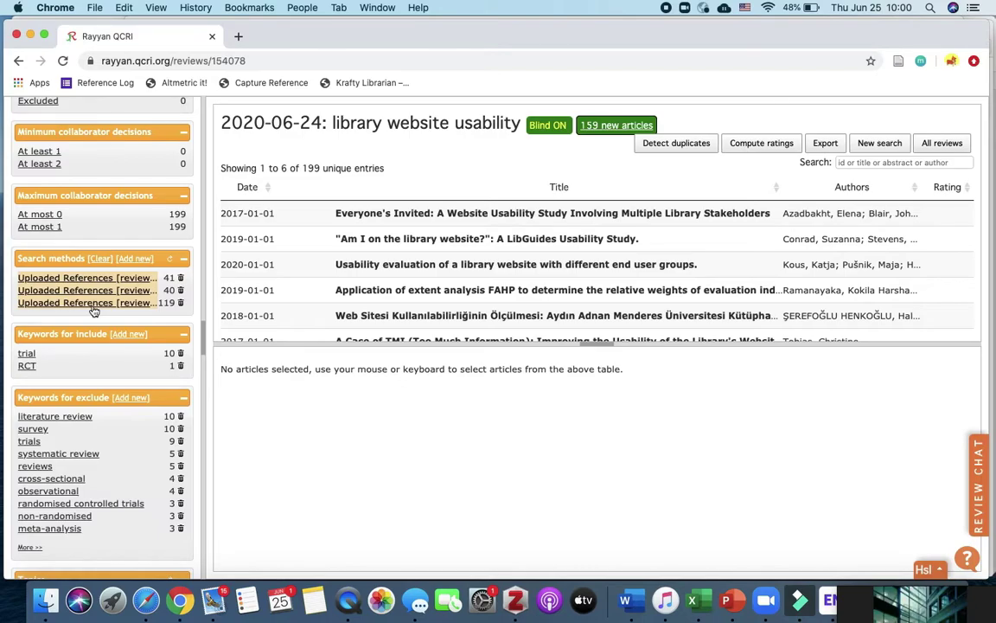
left_click(87, 278)
left_click(87, 282)
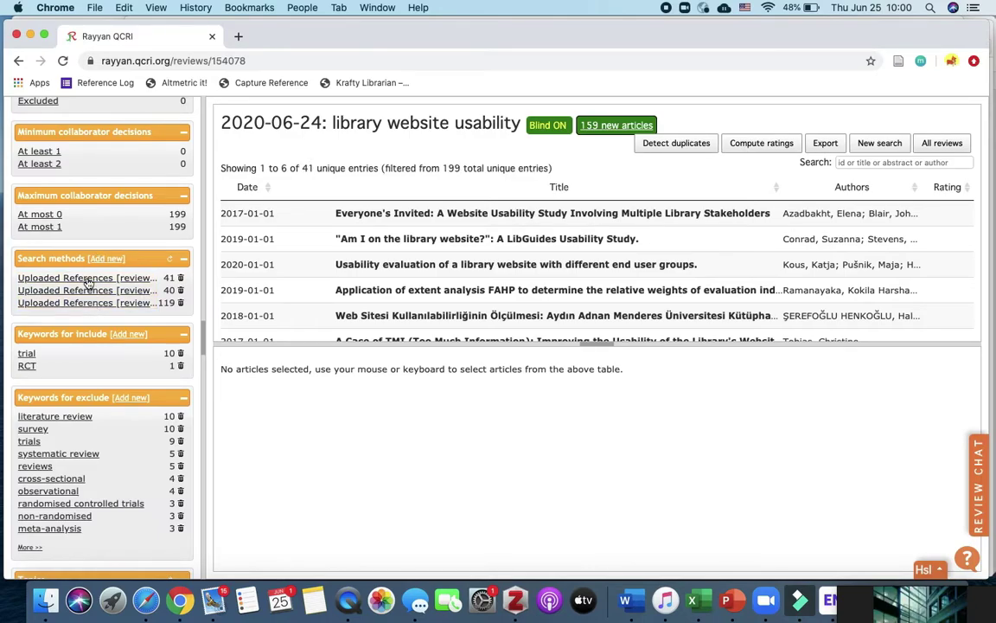
scroll(96, 282, "up", 4)
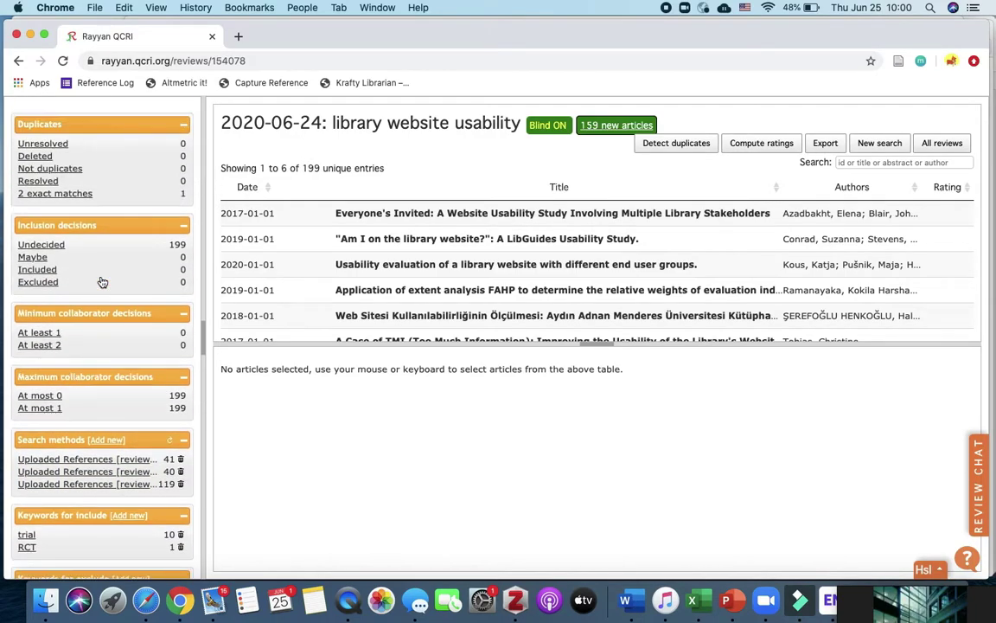
scroll(102, 282, "down", 1)
left_click(50, 223)
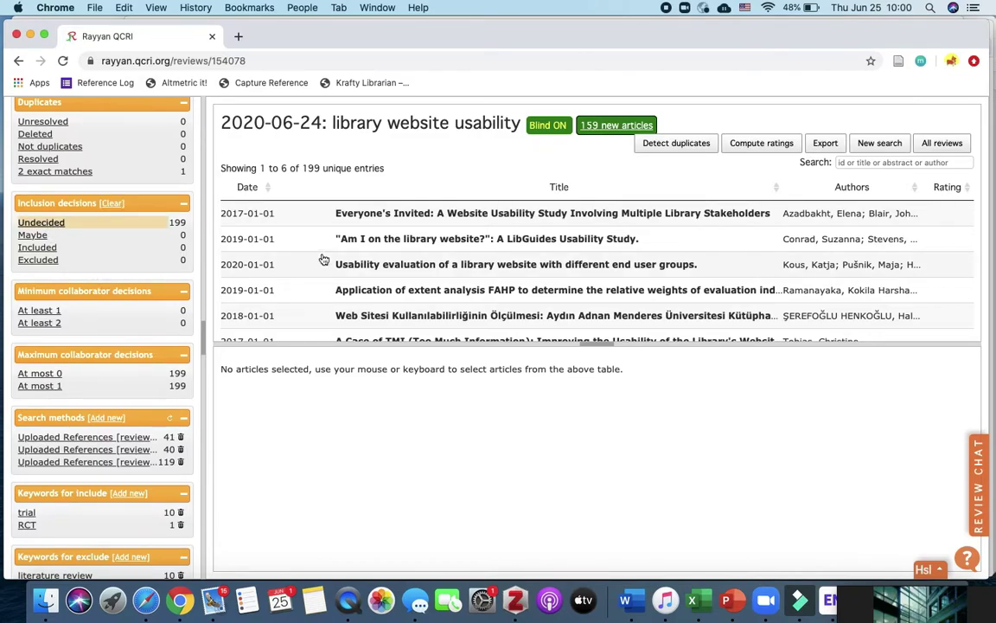
left_click(325, 217)
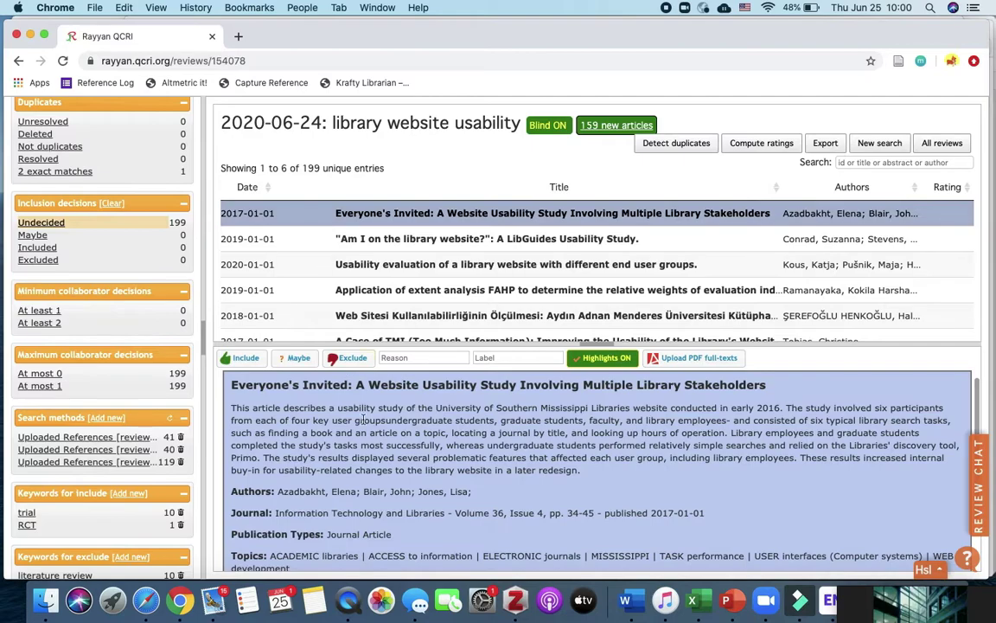
scroll(369, 428, "down", 3)
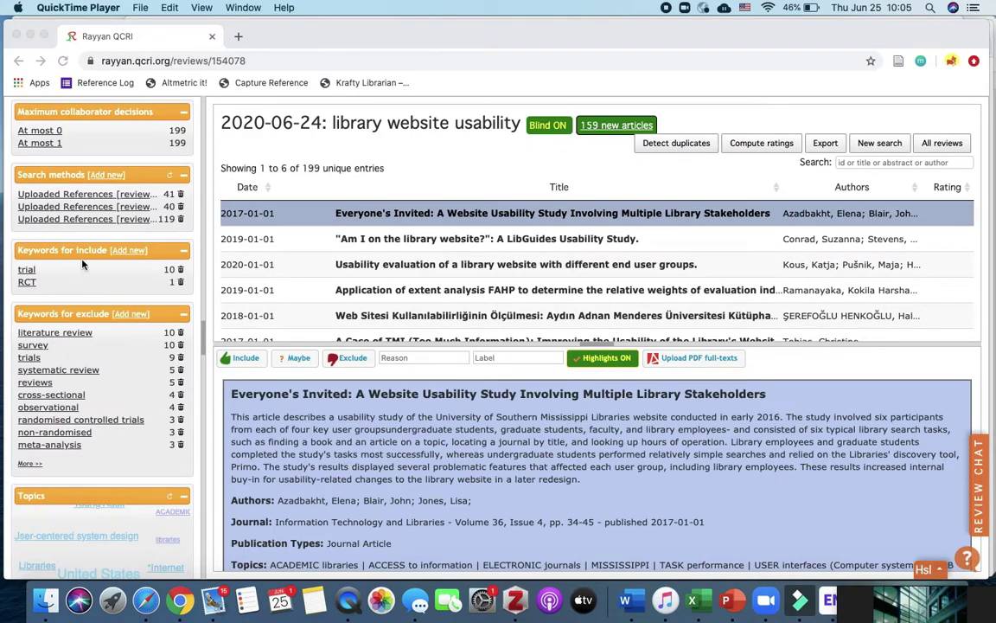
scroll(82, 265, "down", 2)
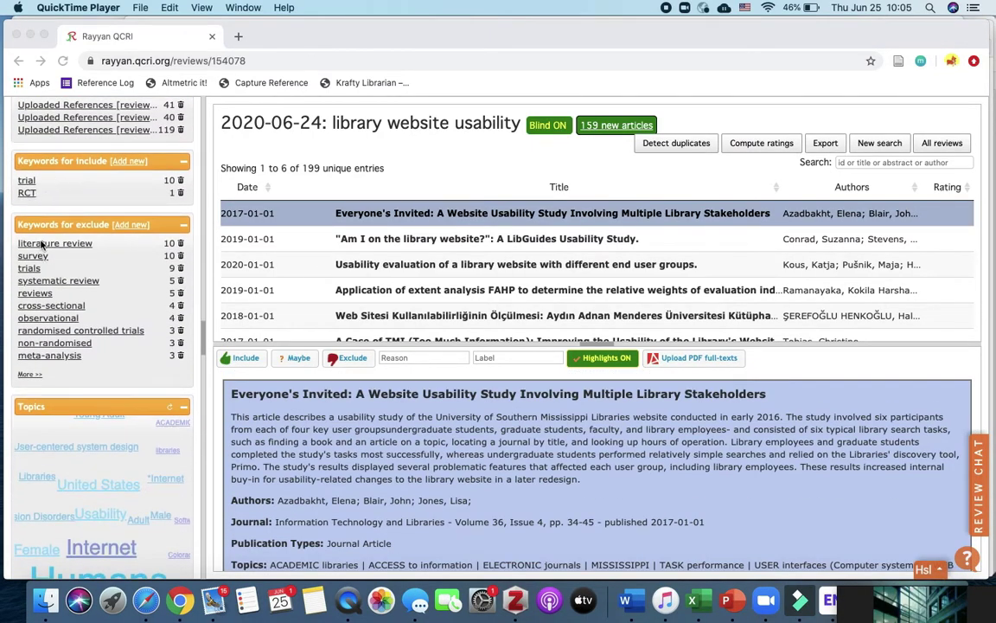
left_click(42, 248)
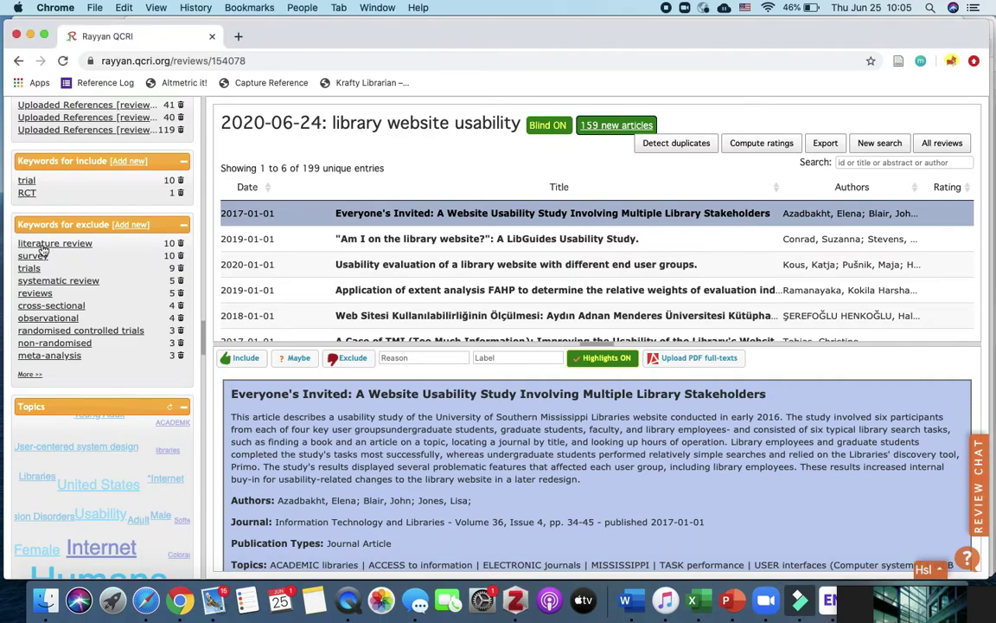
left_click(43, 245)
left_click(42, 245)
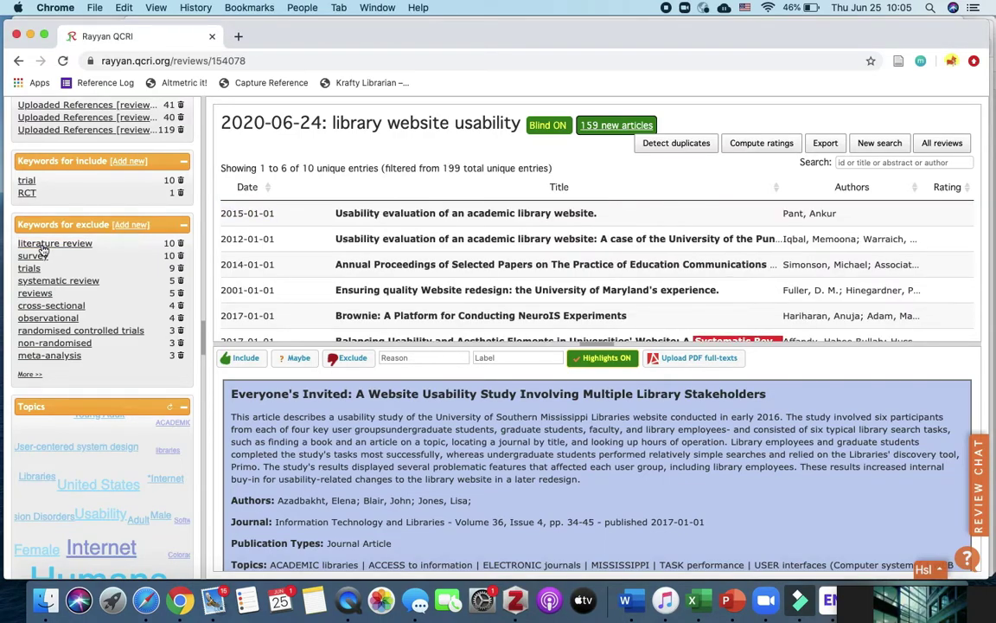
left_click(27, 183)
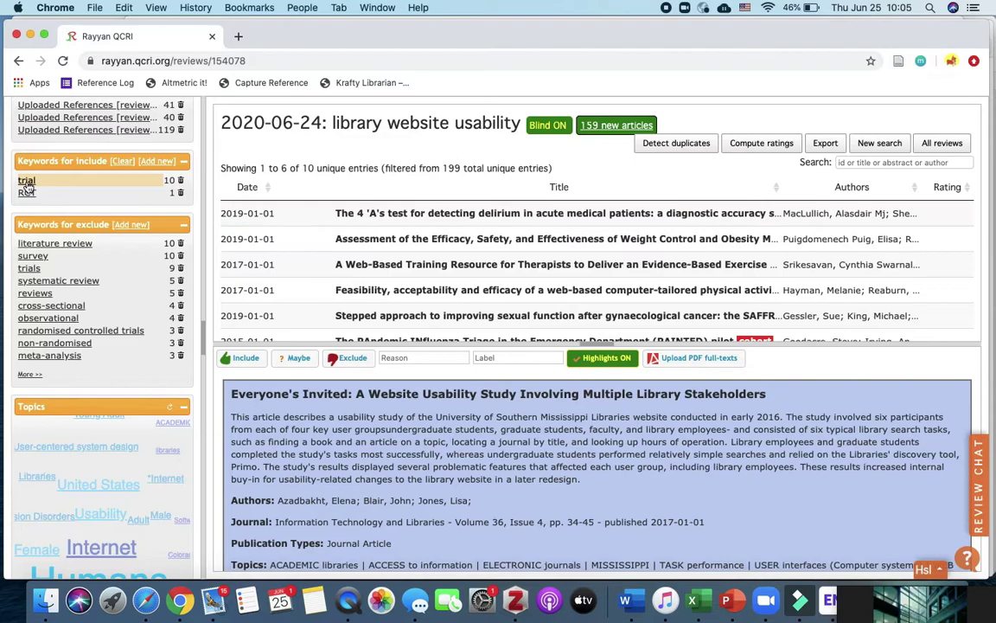
left_click(128, 162)
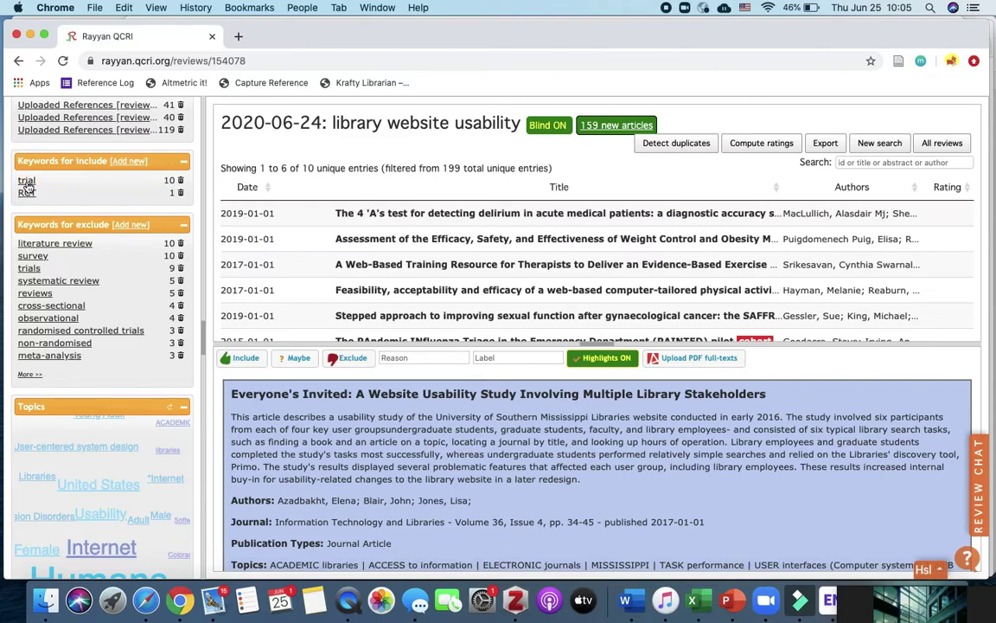
left_click(135, 164)
- Add 'health sciences library' as an include keyword and filter to its 8 articles
type("hea")
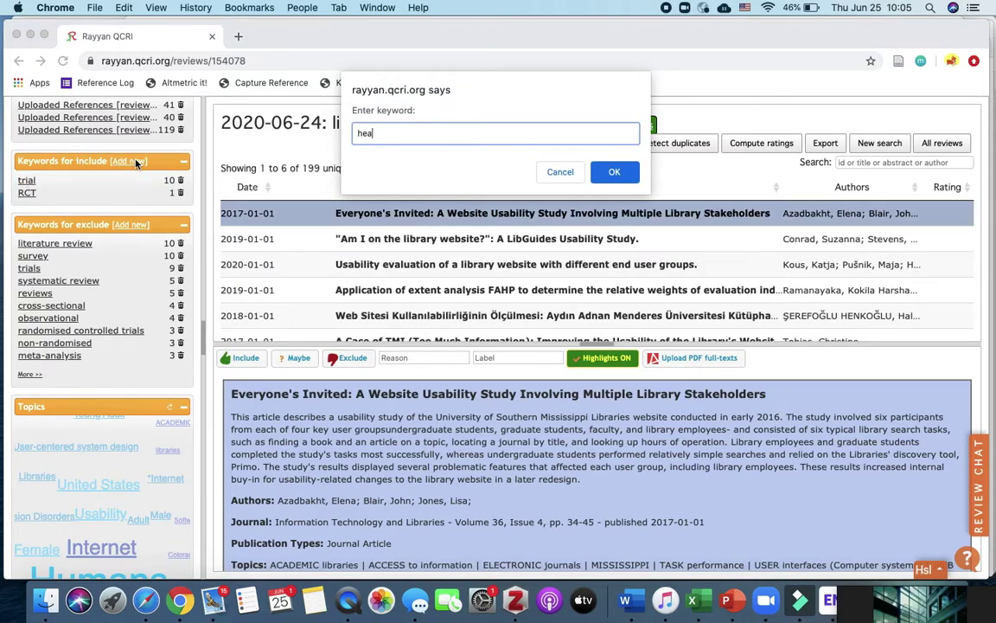
type("lth sciences library")
left_click(618, 177)
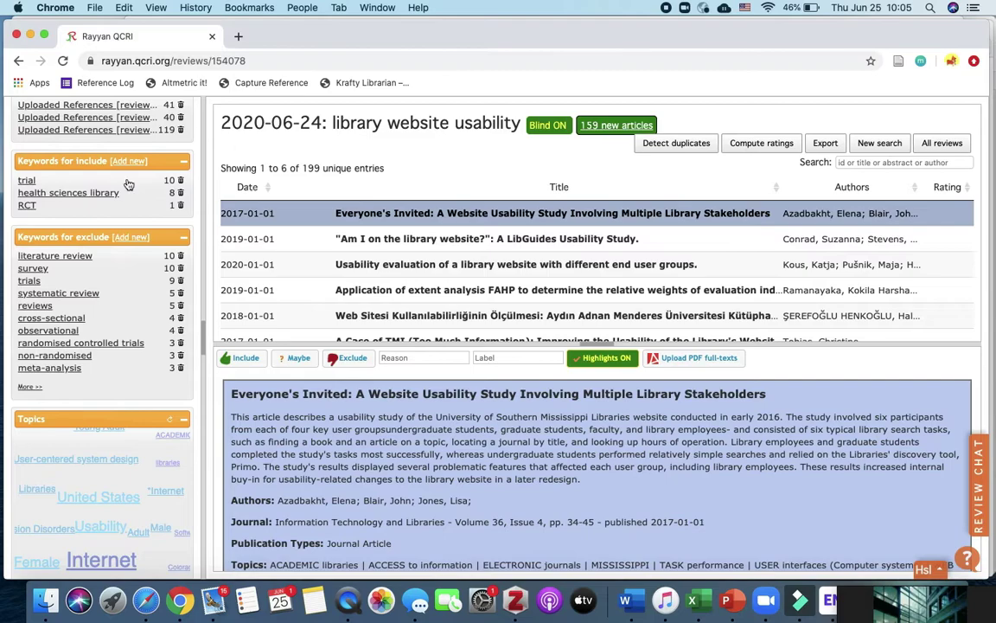
left_click(185, 192)
scroll(370, 285, "down", 5)
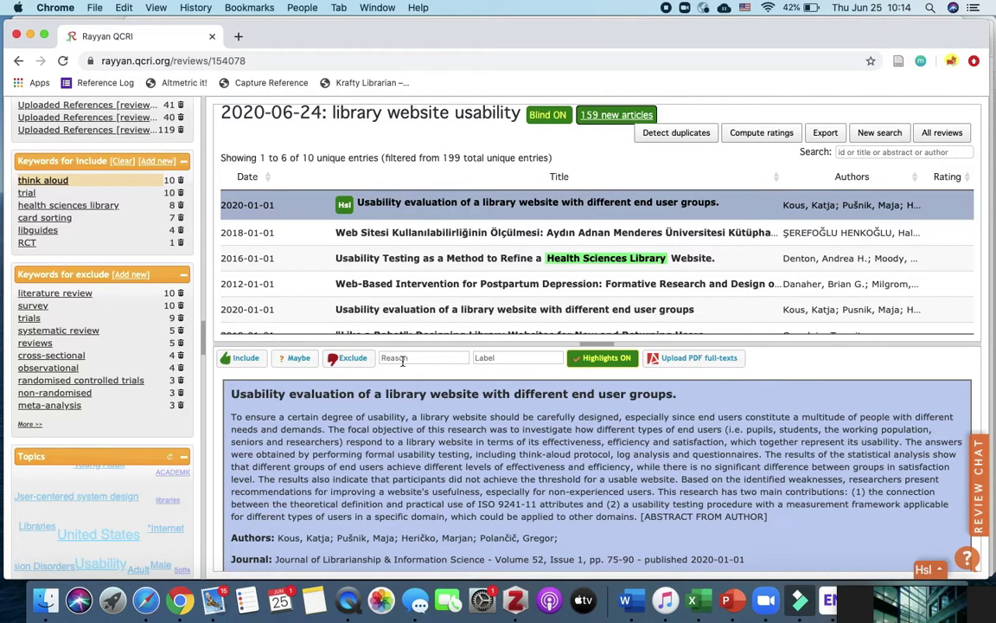
- Bring up the list of exclusion reasons in Rayyan
left_click(402, 359)
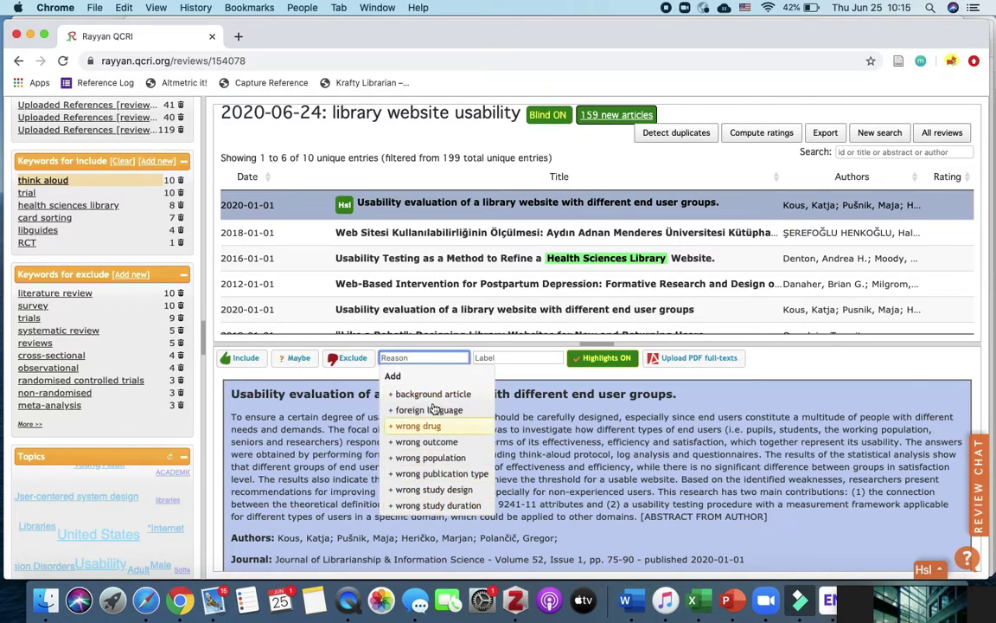
- Exclude the 2020 end-user-groups usability article with the reason 'background article'
left_click(342, 358)
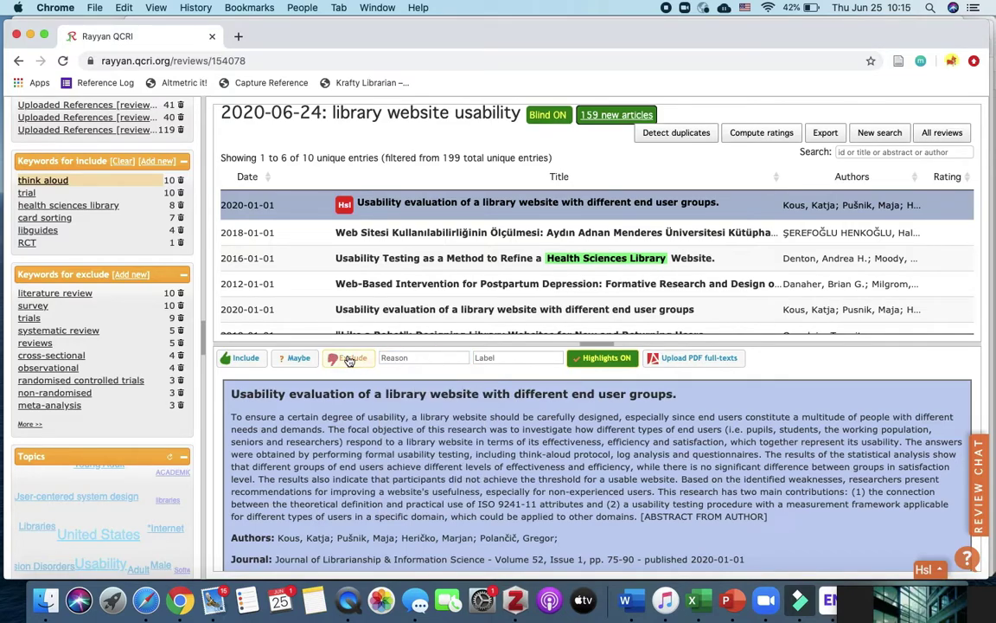
left_click(432, 359)
left_click(431, 394)
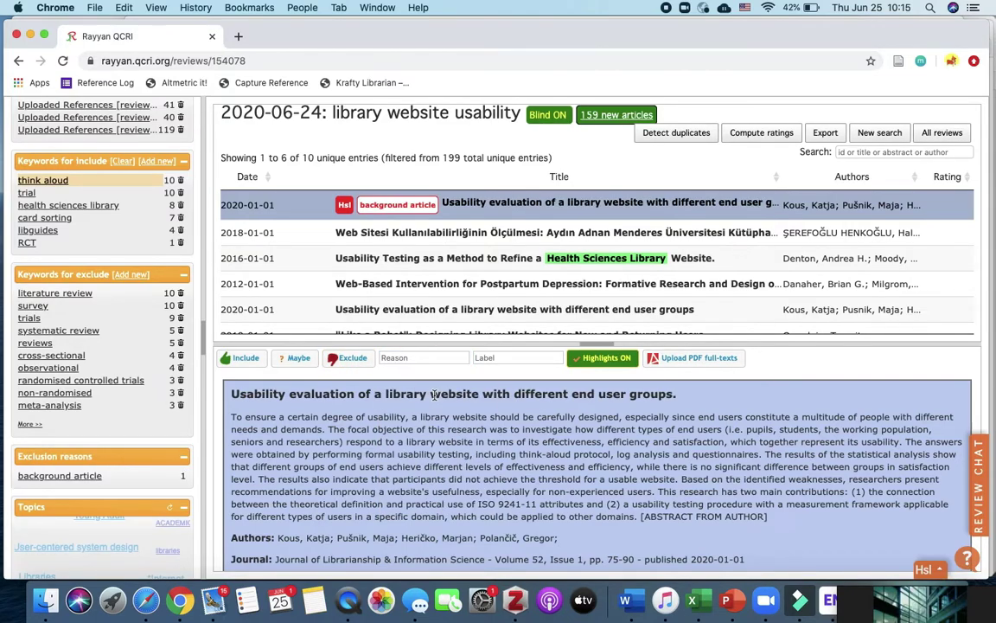
left_click(510, 357)
key("Down")
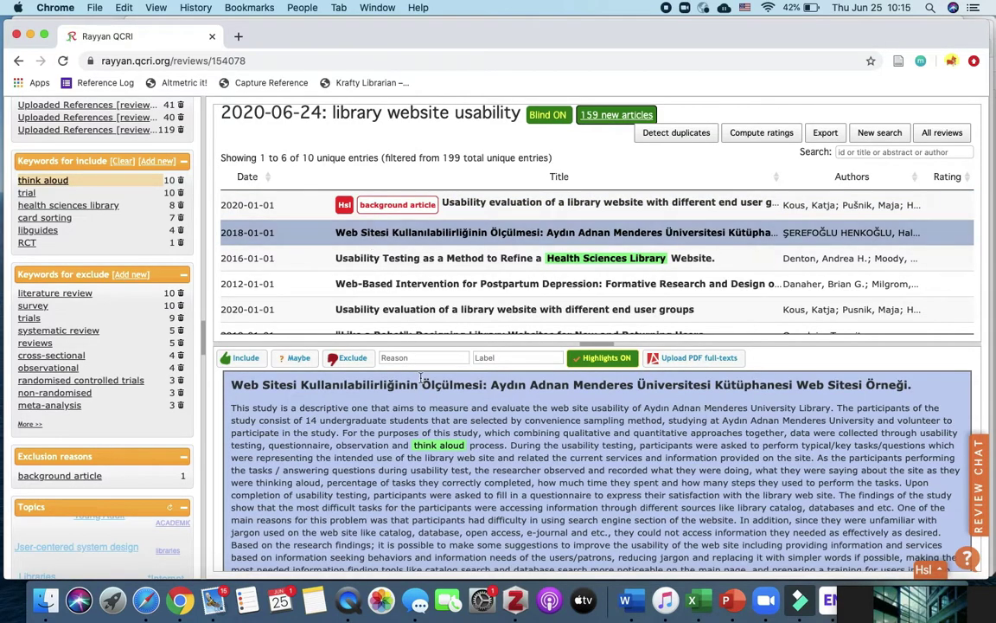
- Include the 2018 Turkish article with a new 'think aloud' label, then show articles with two or more collaborator decisions
scroll(422, 378, "down", 3)
scroll(453, 454, "up", 3)
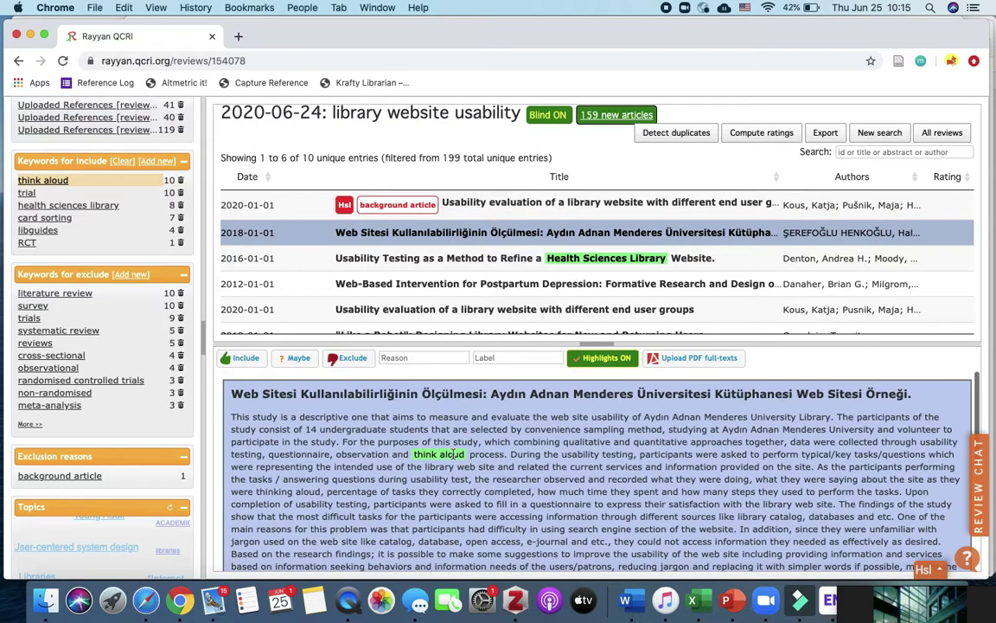
left_click(245, 357)
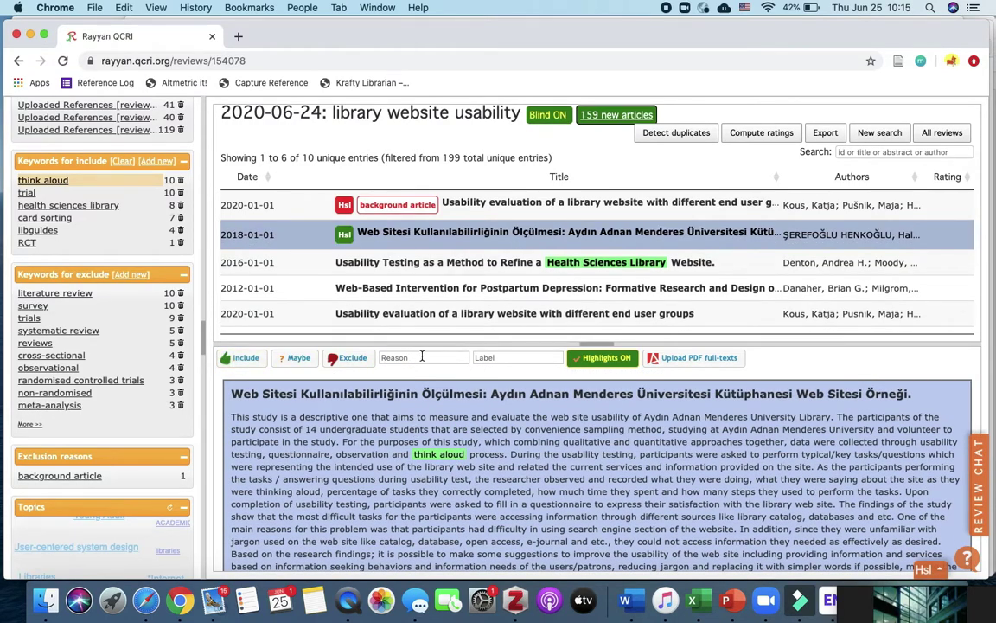
left_click(506, 357)
type("t")
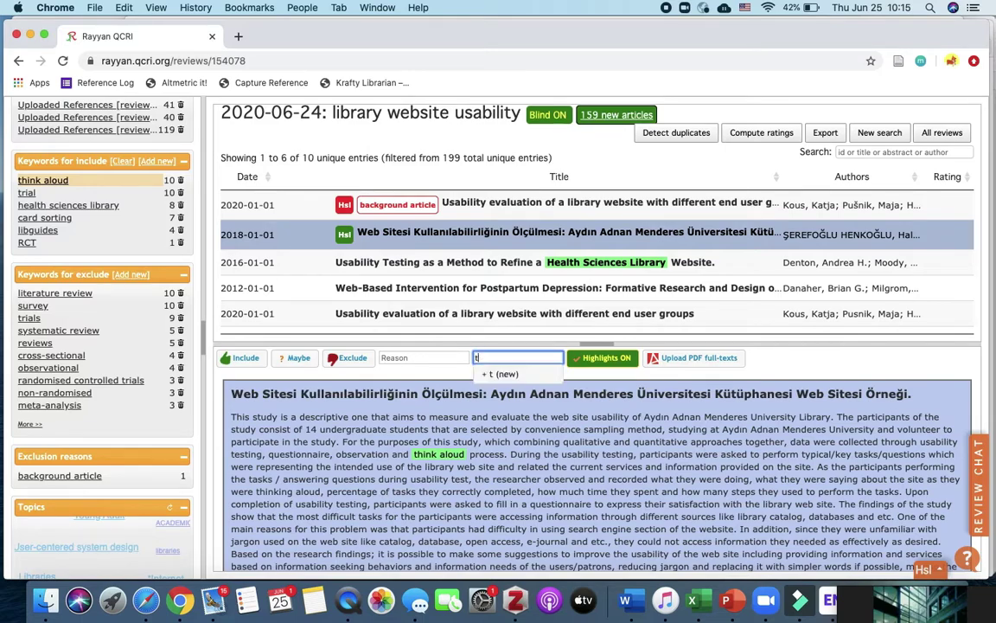
type("hink alou")
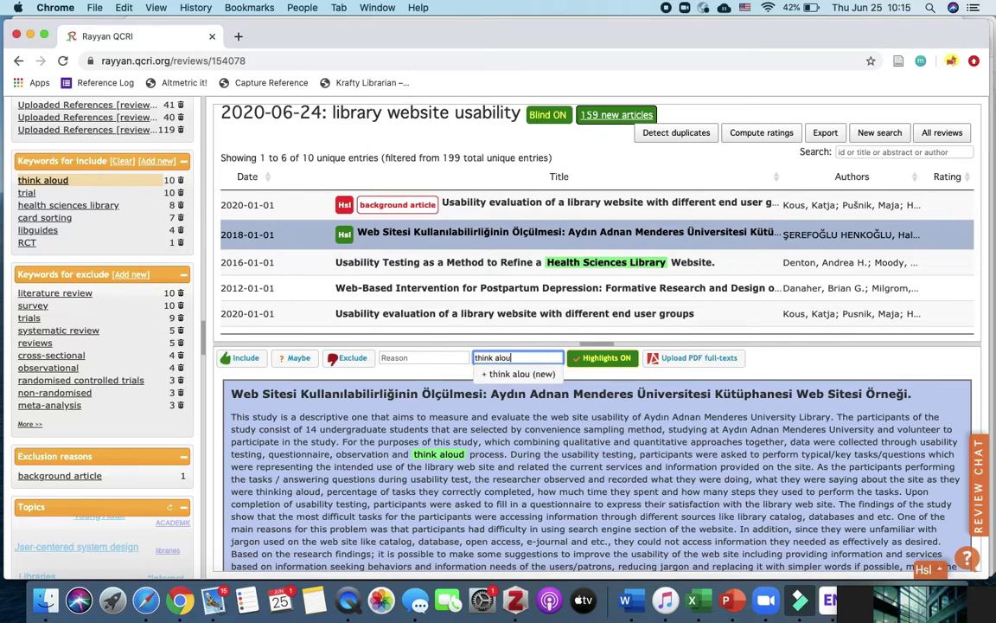
type("d")
left_click(554, 374)
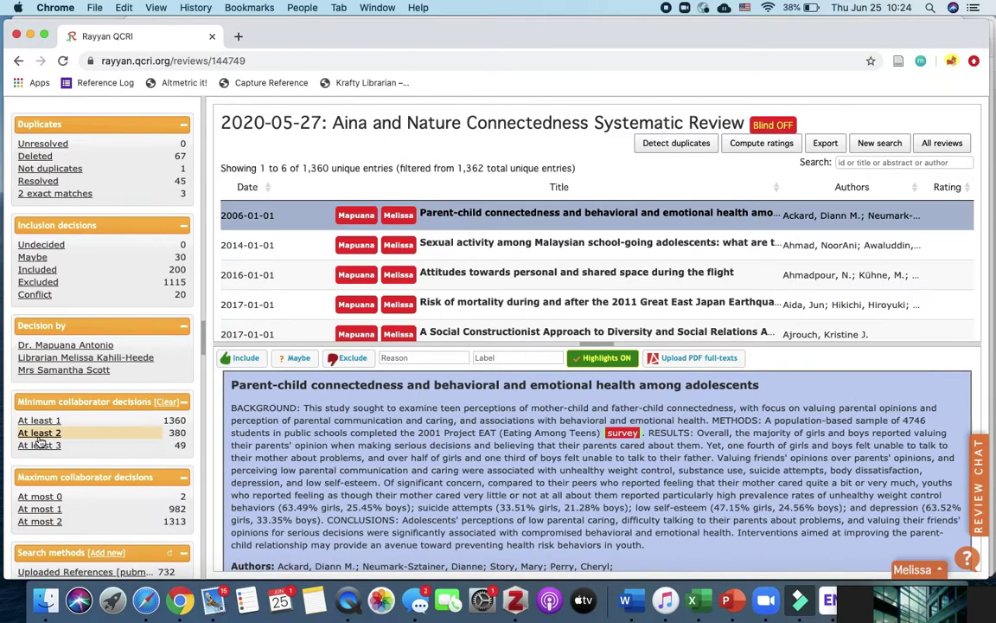
left_click(39, 433)
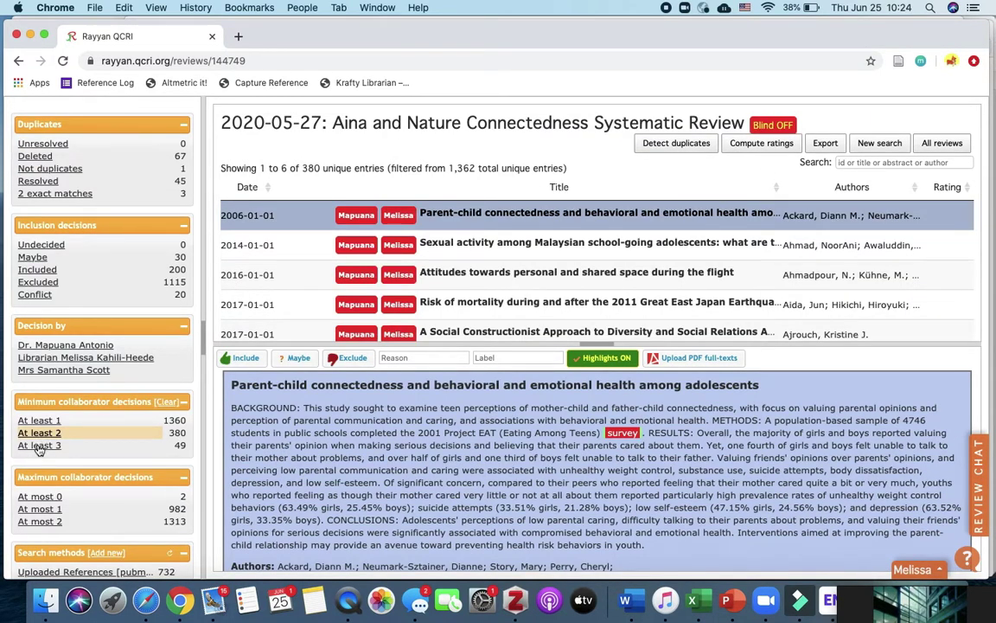
left_click(39, 445)
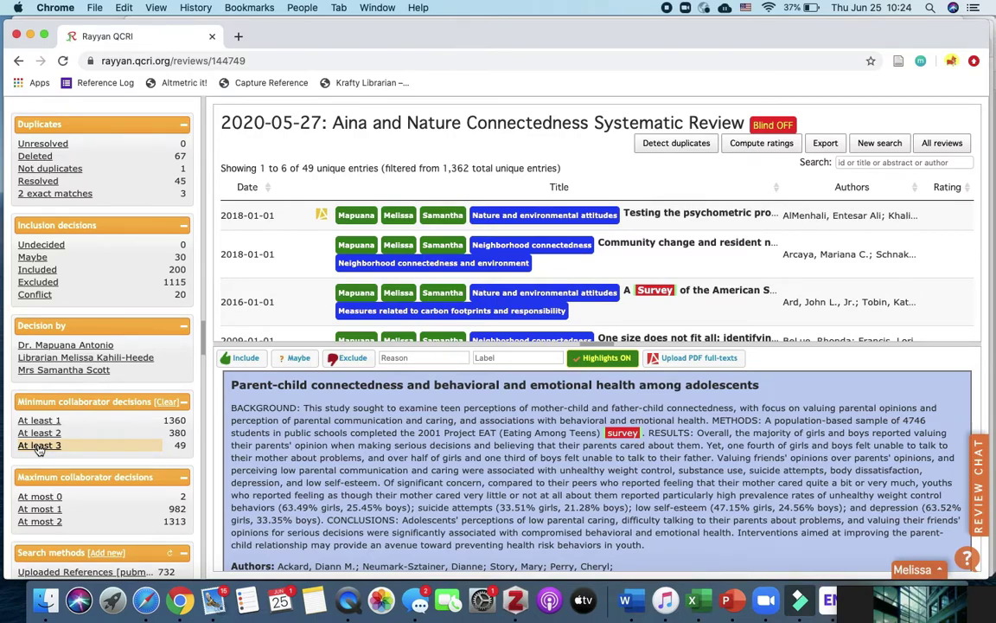
scroll(269, 294, "down", 3)
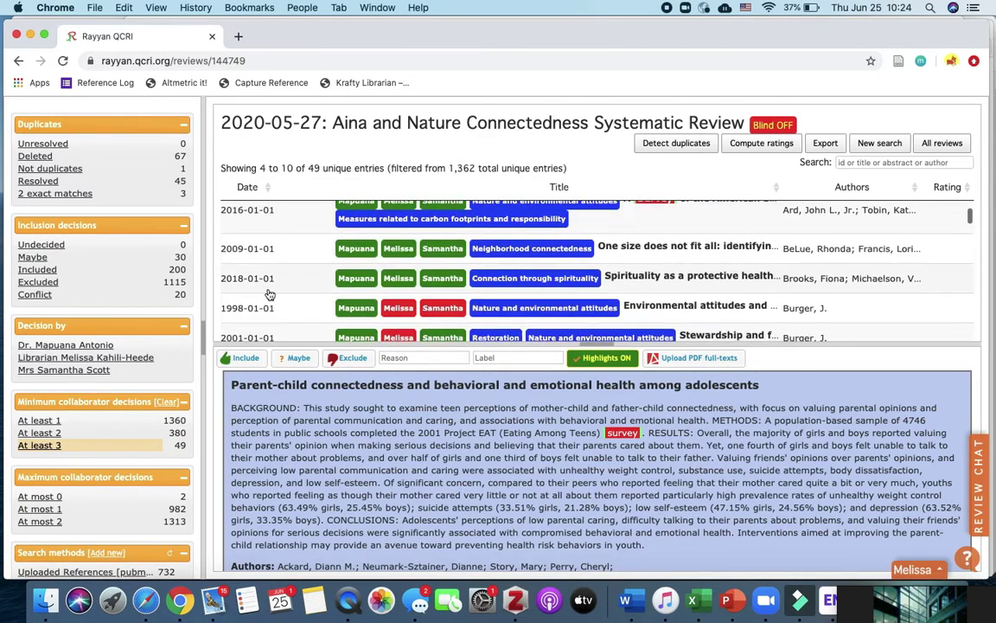
scroll(269, 294, "down", 5)
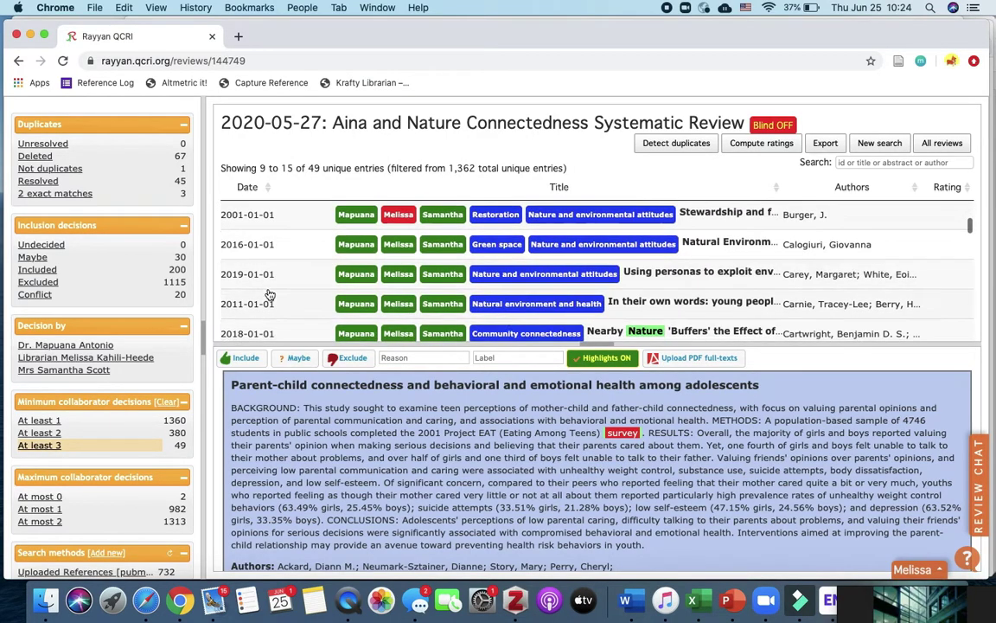
left_click(49, 434)
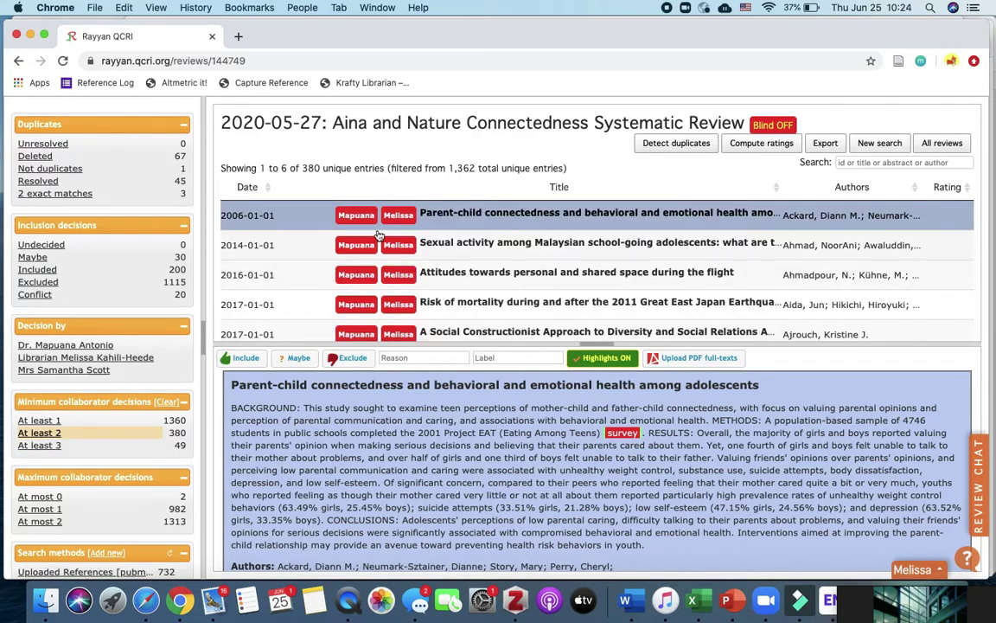
scroll(378, 235, "down", 8)
scroll(378, 235, "down", 3)
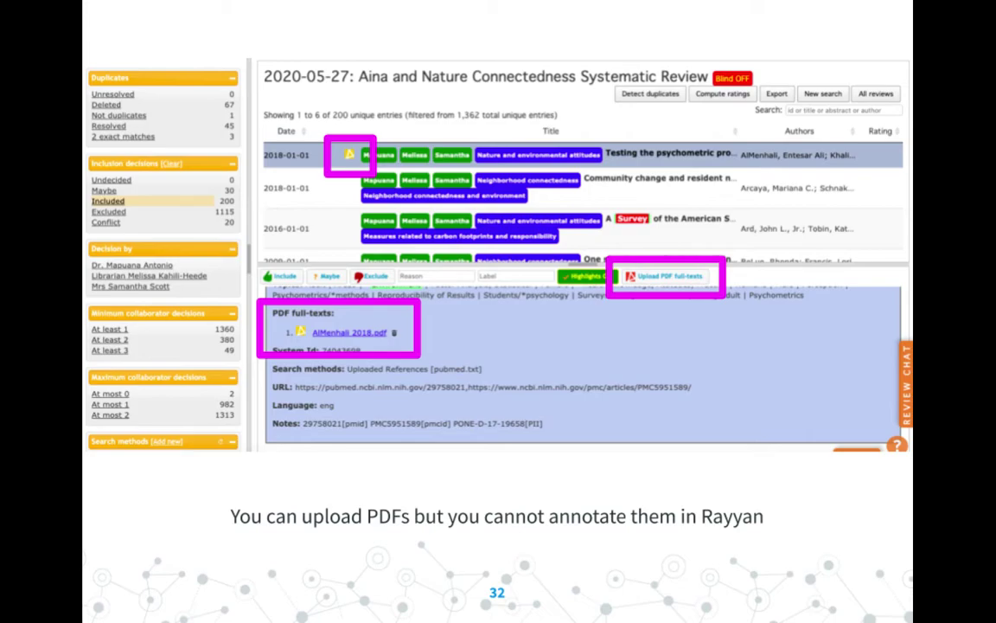
- Advance the slideshow to the 'Final step - Export back to citation manager' slide
key("Right")
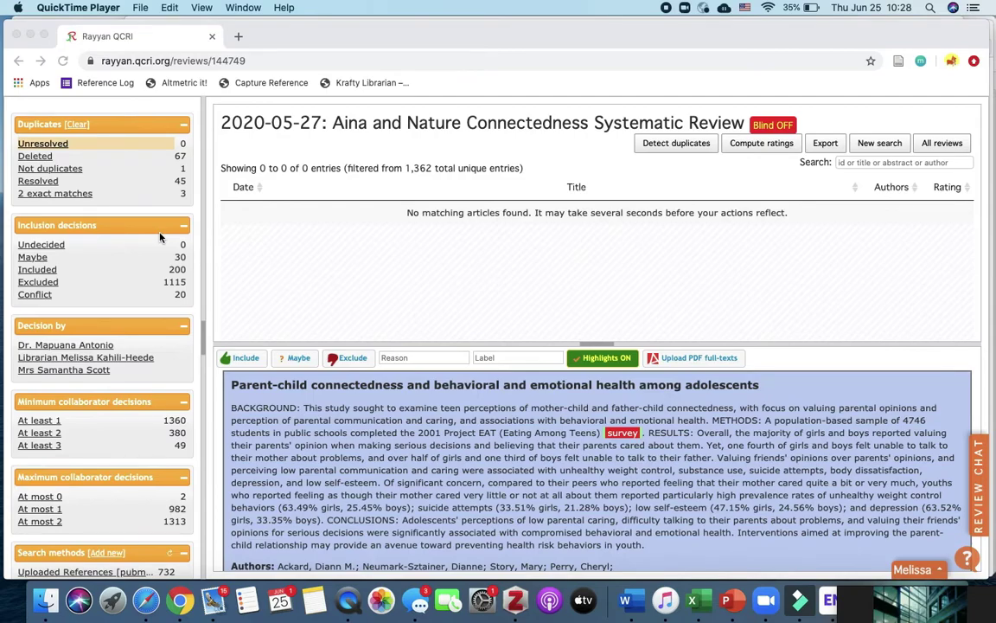
- In the Rayyan review, show only included articles with the unresolved duplicates filter removed
left_click(32, 275)
left_click(35, 270)
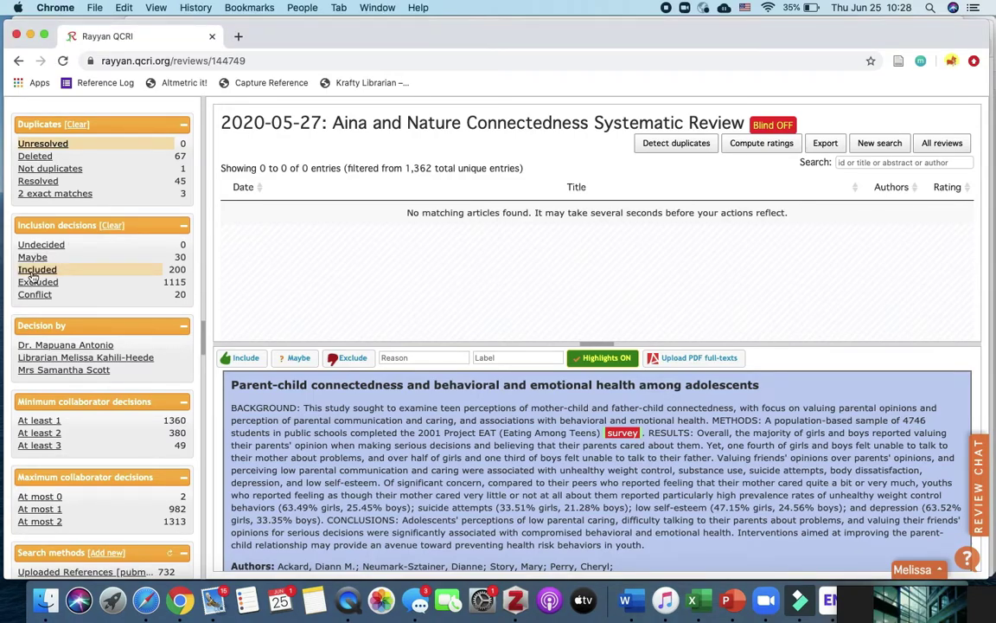
left_click(46, 144)
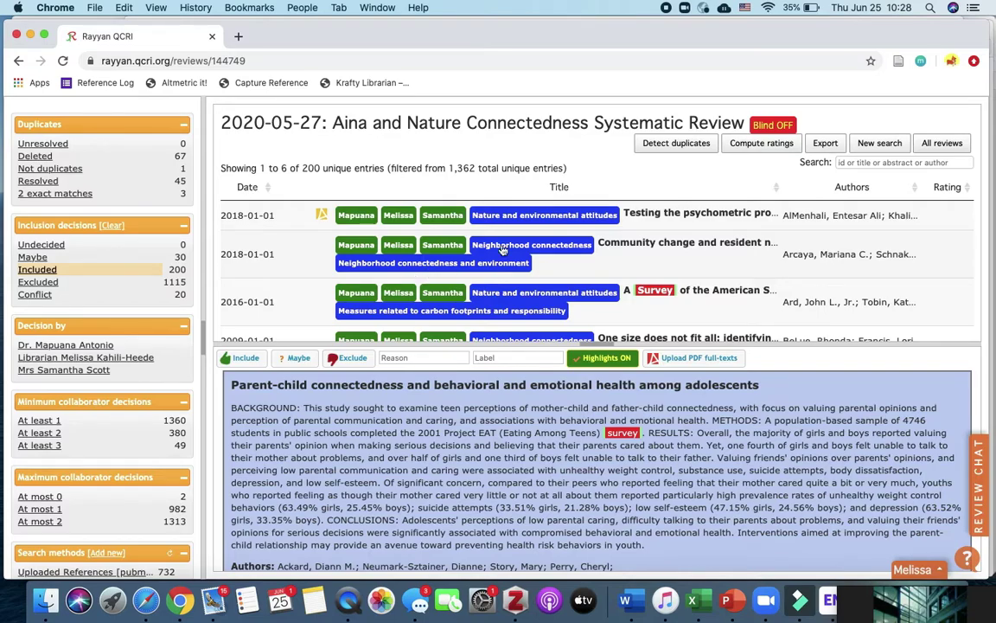
- Export the 200 filtered included articles in BibTeX format
left_click(828, 149)
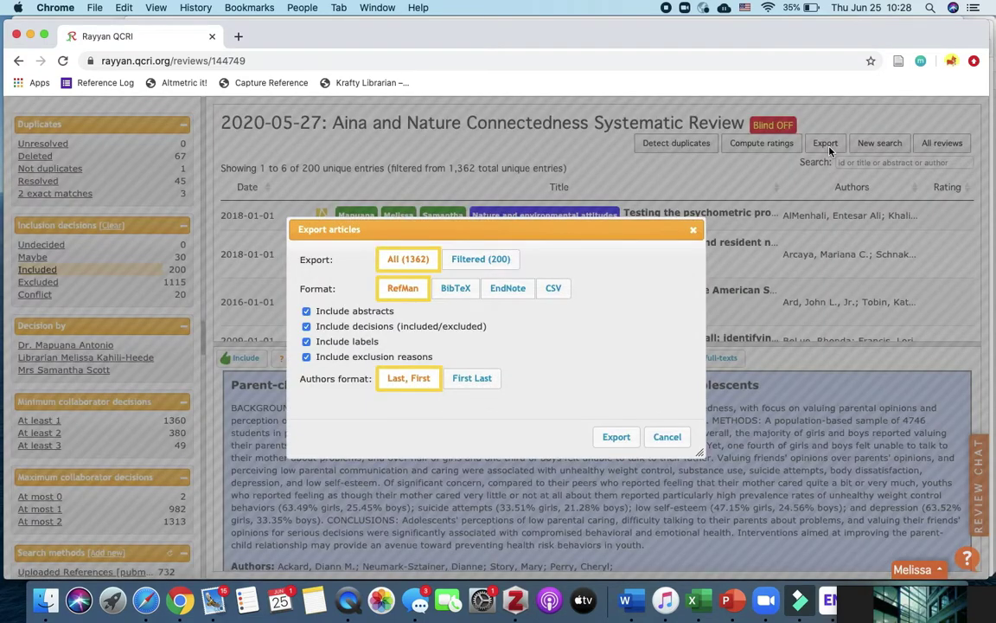
left_click(491, 265)
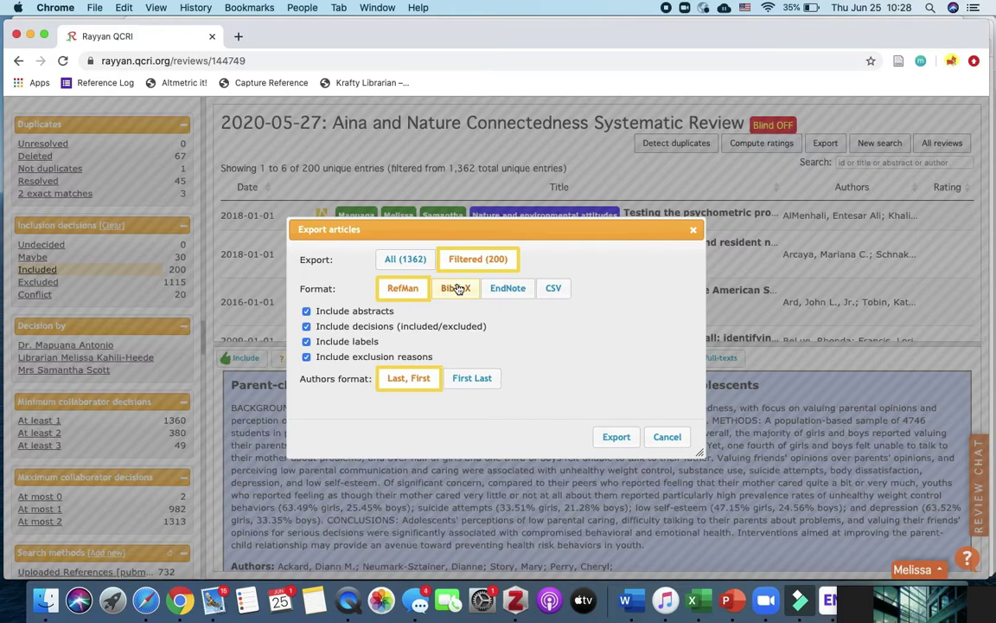
left_click(508, 288)
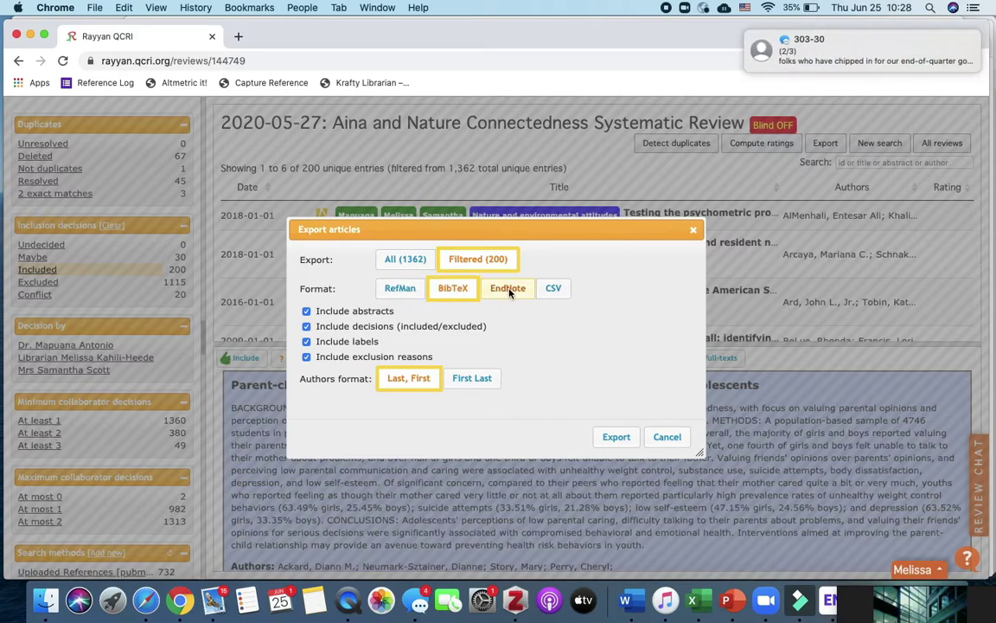
left_click(442, 294)
left_click(616, 438)
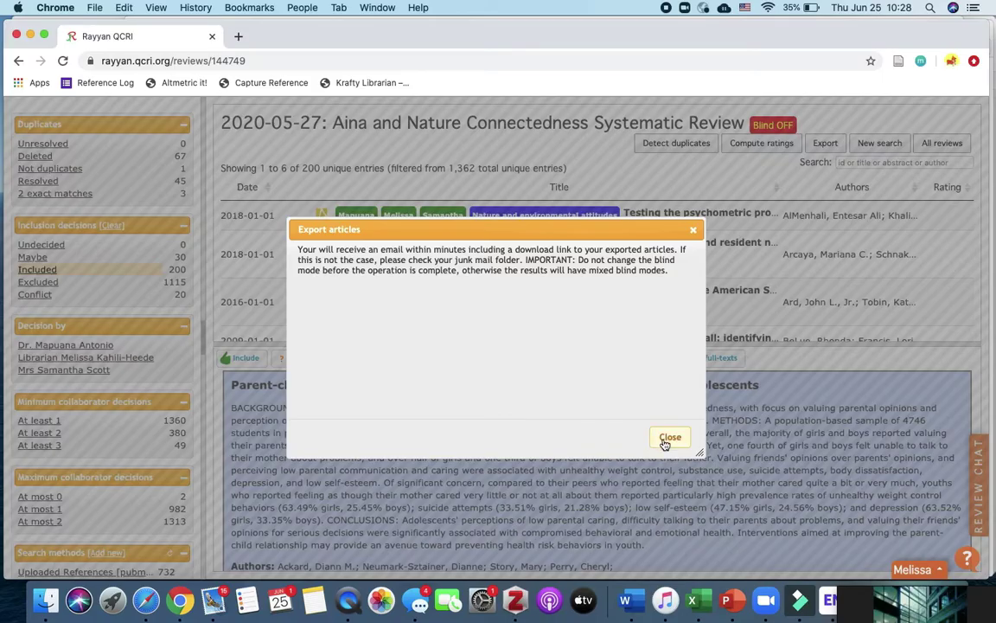
left_click(670, 436)
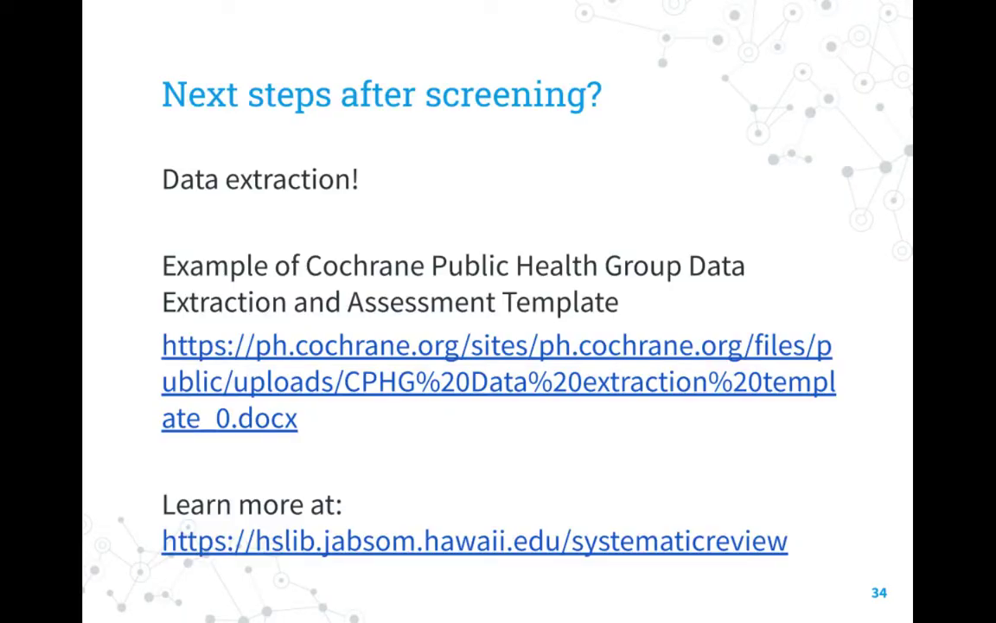